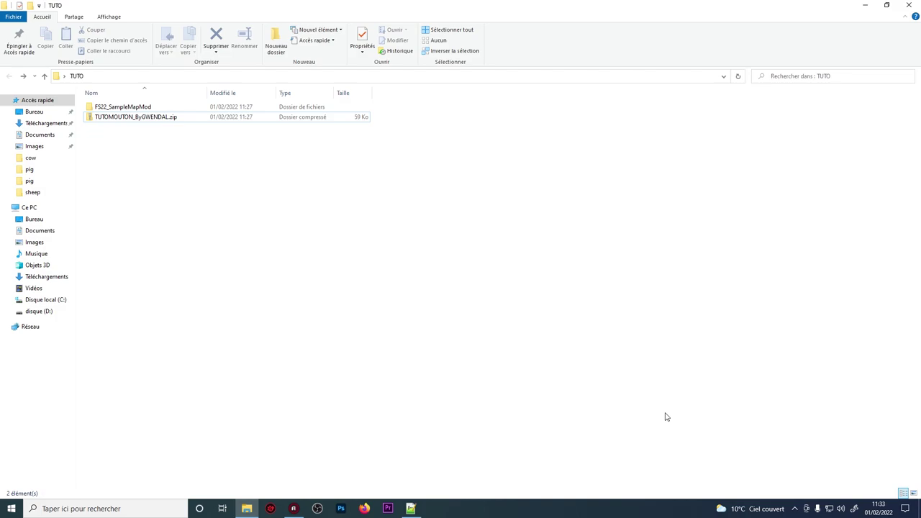
Step: Extract the TUTOMOUTON zip archive into its own folder inside TUTO and delete the original zip file
left_click(255, 116)
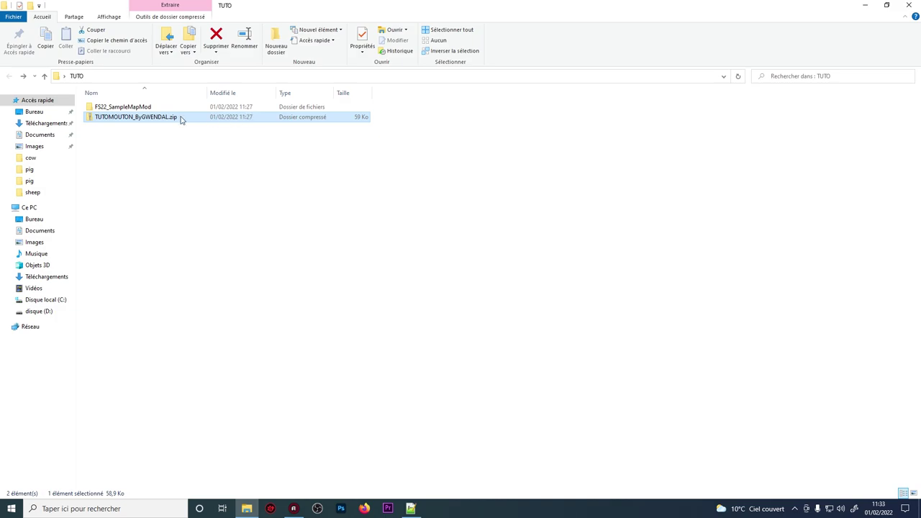
right_click(140, 122)
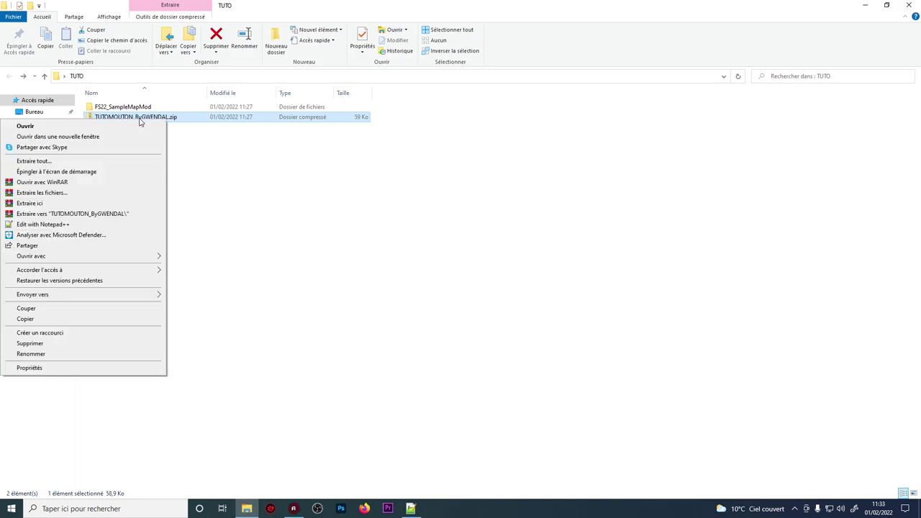
left_click(91, 164)
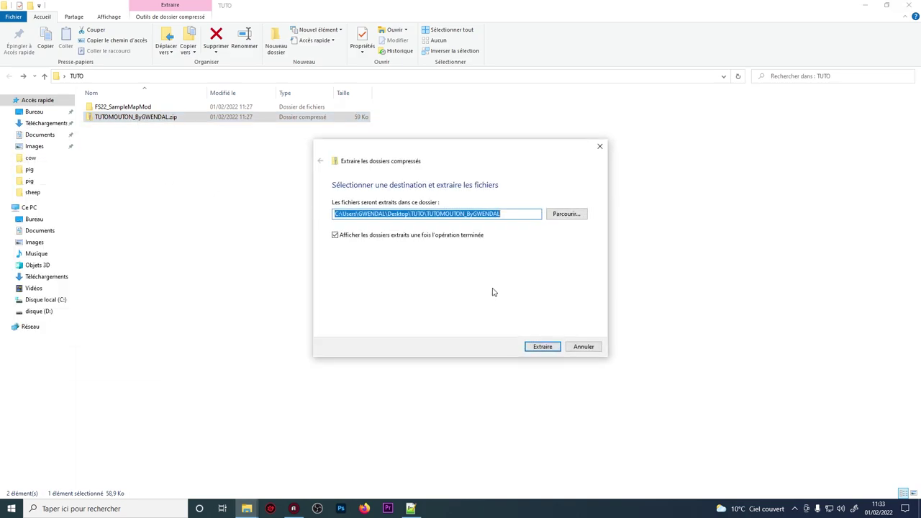
left_click(549, 346)
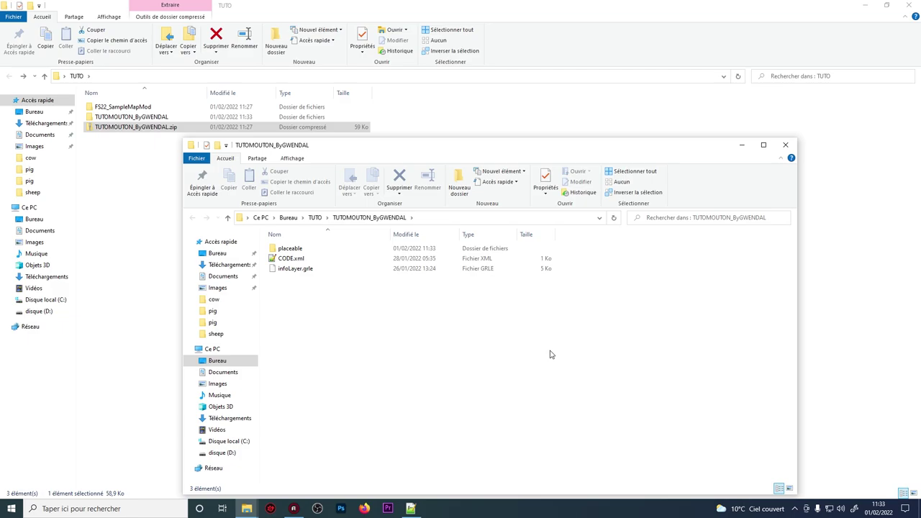
left_click(784, 146)
key("Delete")
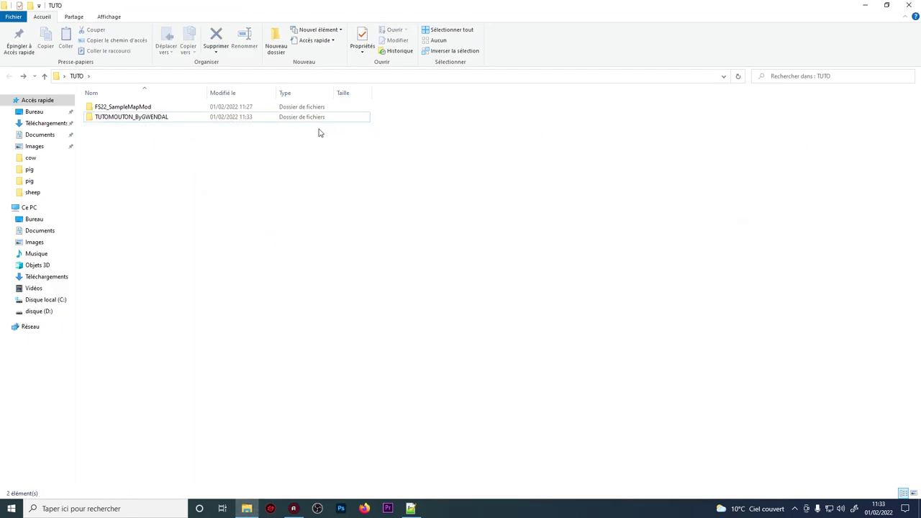
Step: Open CODE.xml from the extracted TUTOMOUTON folder in Notepad++, review its code snippets, and return to File Explorer
double_click(298, 119)
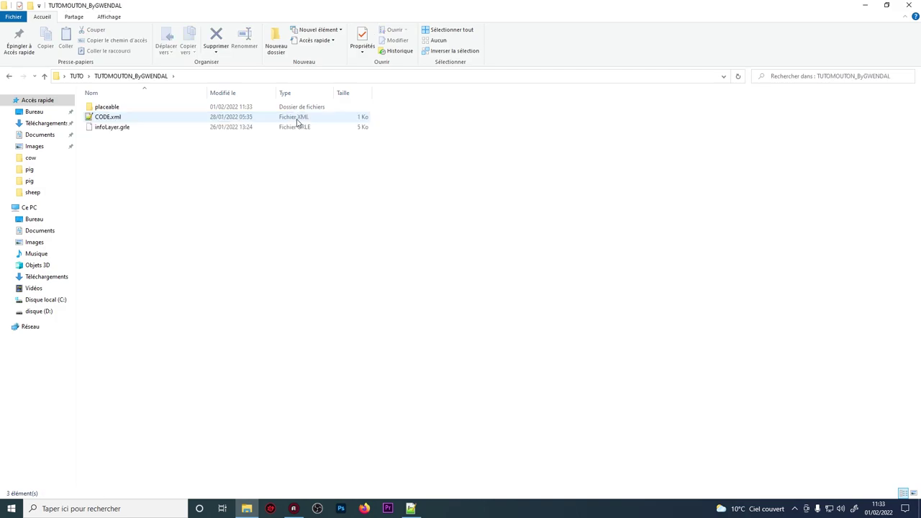
double_click(142, 118)
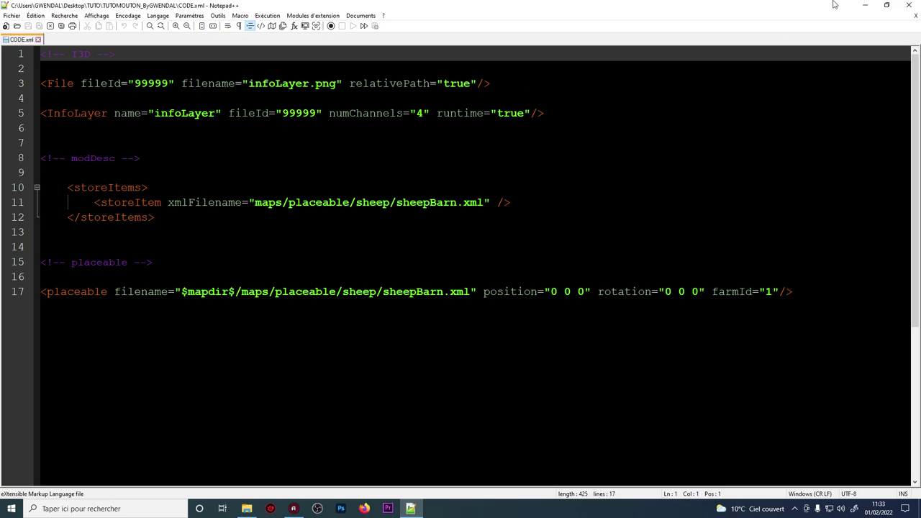
left_click(865, 5)
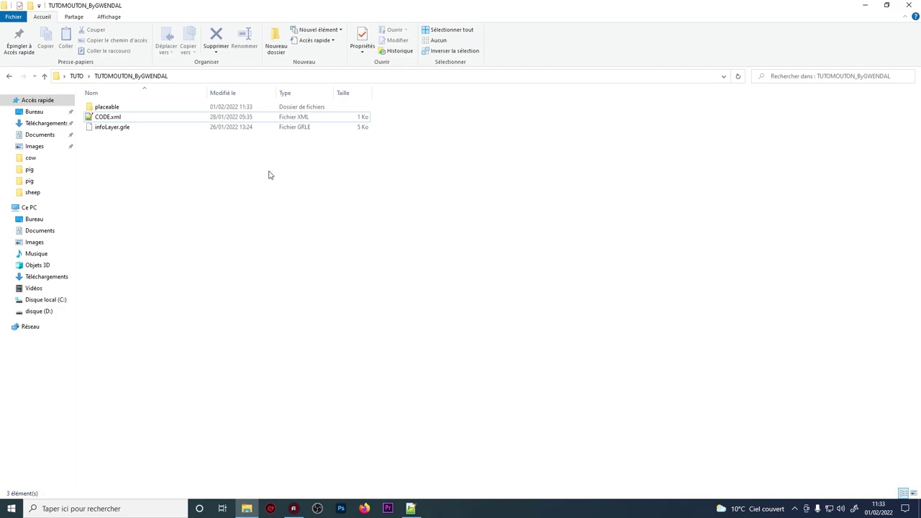
Step: Copy infoLayer.grle from the extracted TUTOMOUTON folder into the maps folder of FS22_SampleMapMod
left_click(106, 130)
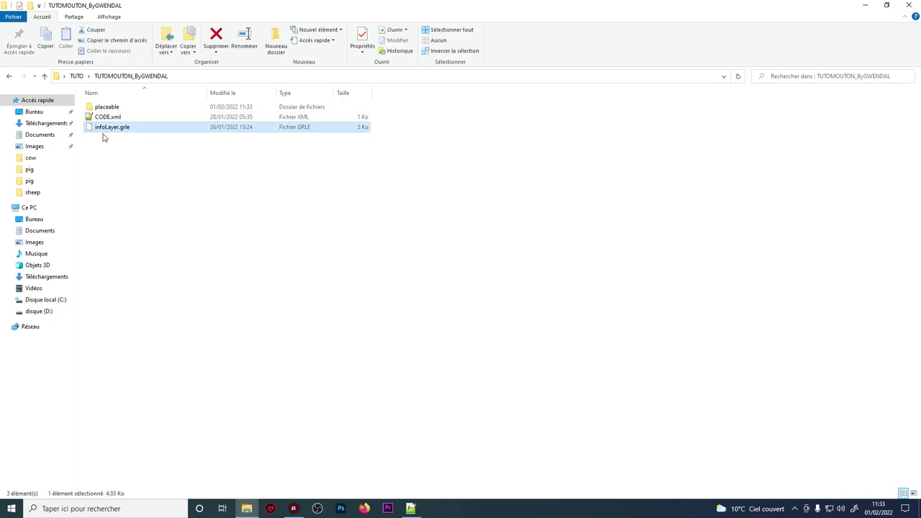
right_click(100, 129)
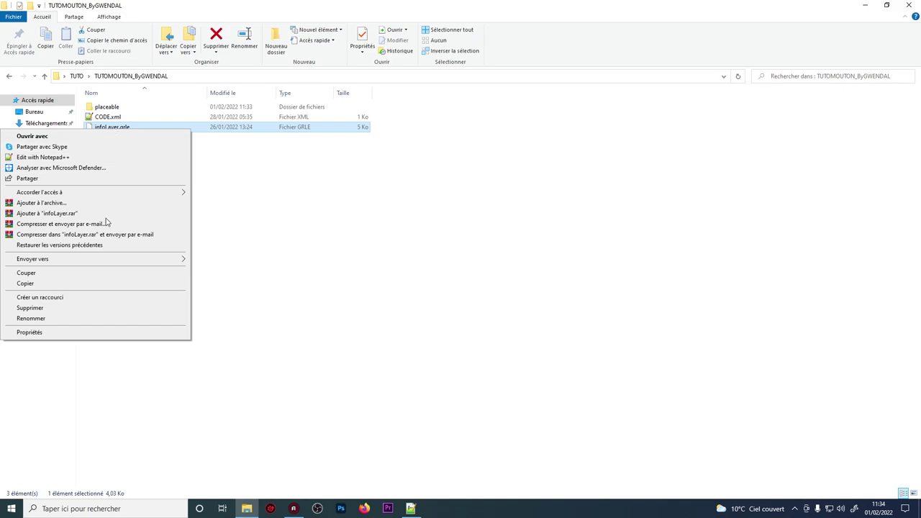
left_click(61, 284)
left_click(9, 76)
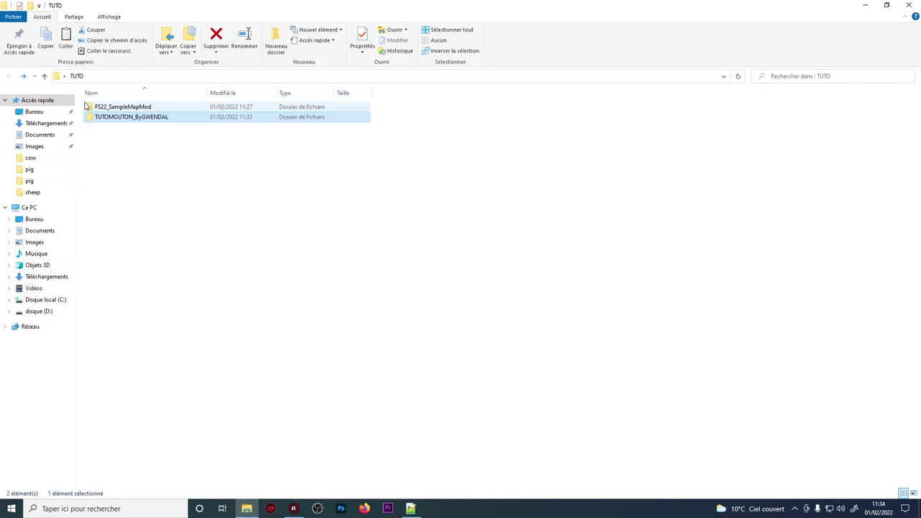
double_click(98, 108)
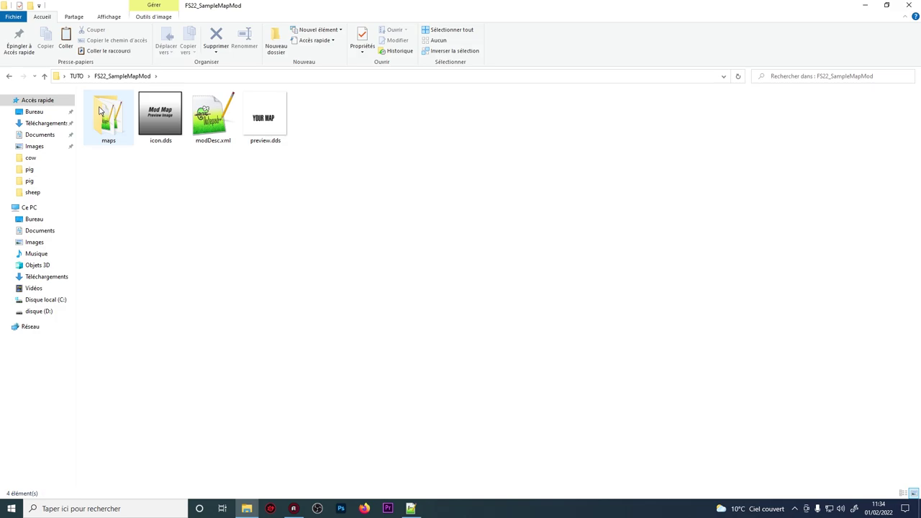
double_click(100, 110)
left_click(182, 138)
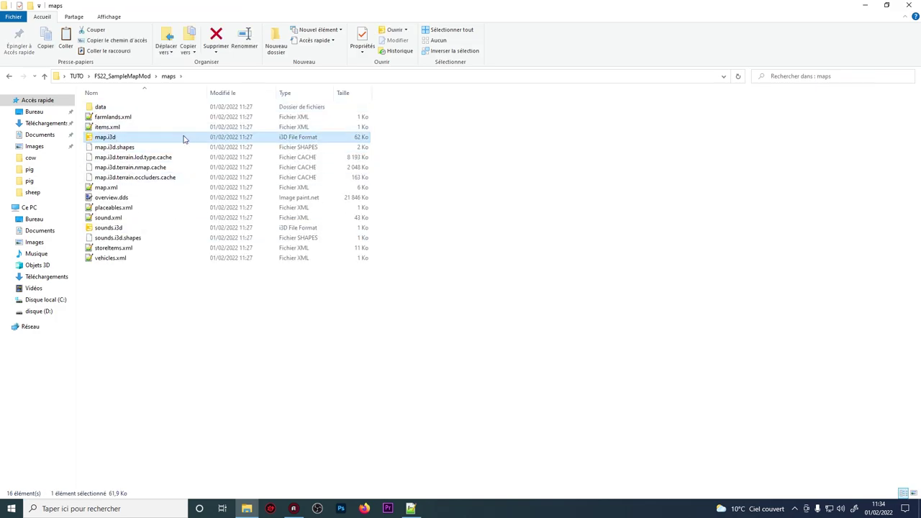
right_click(117, 323)
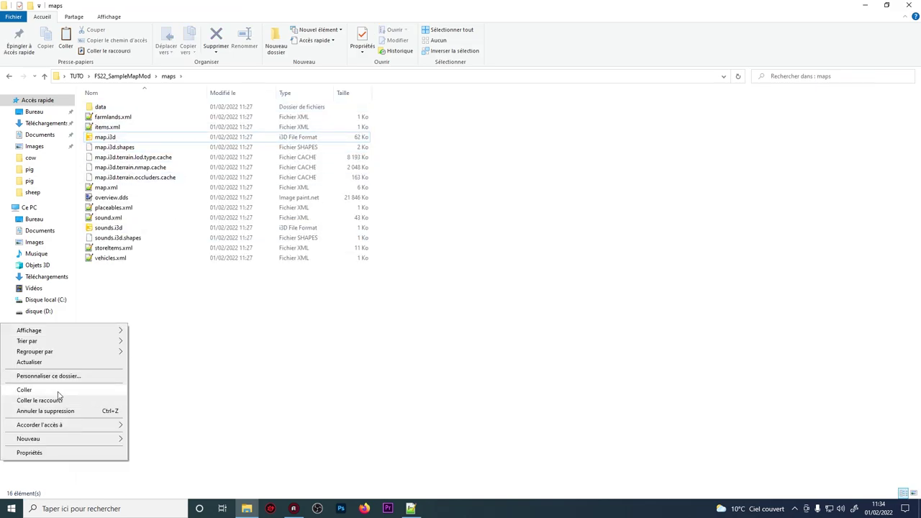
left_click(25, 390)
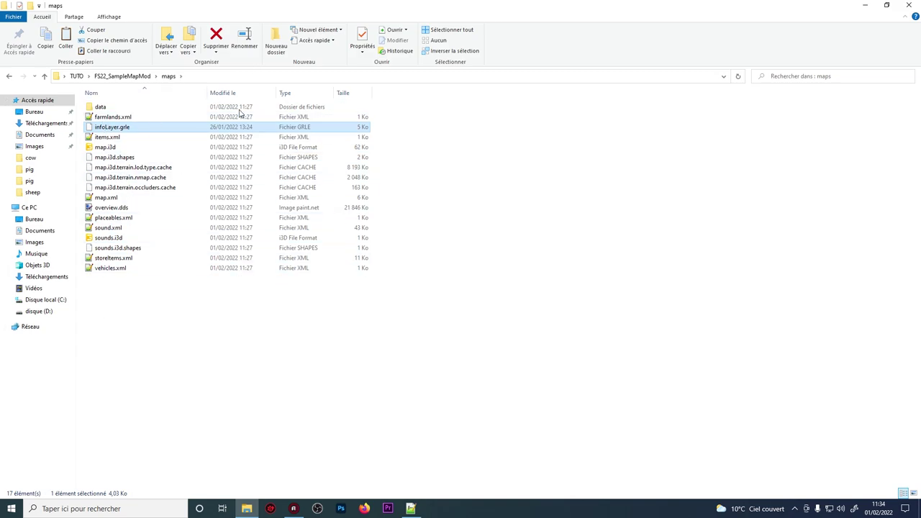
Step: Open map.i3d from the maps folder for editing in Notepad++
left_click(111, 148)
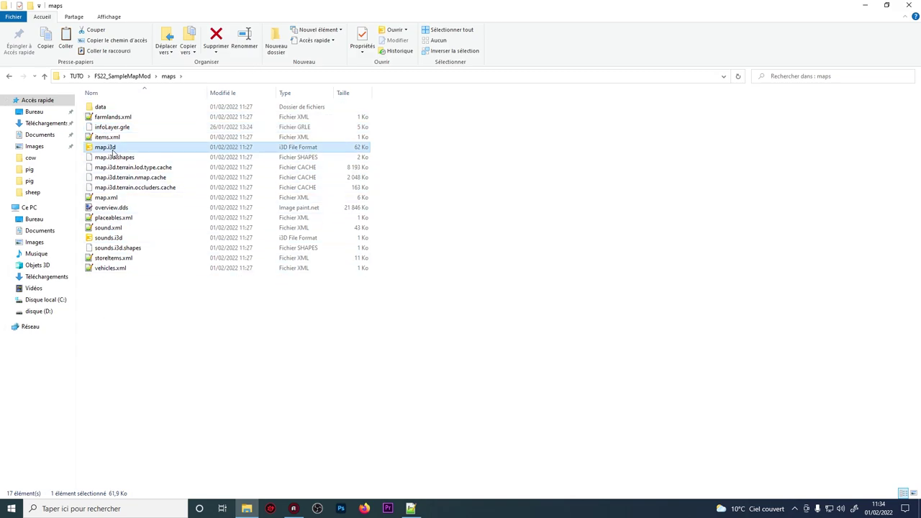
right_click(112, 150)
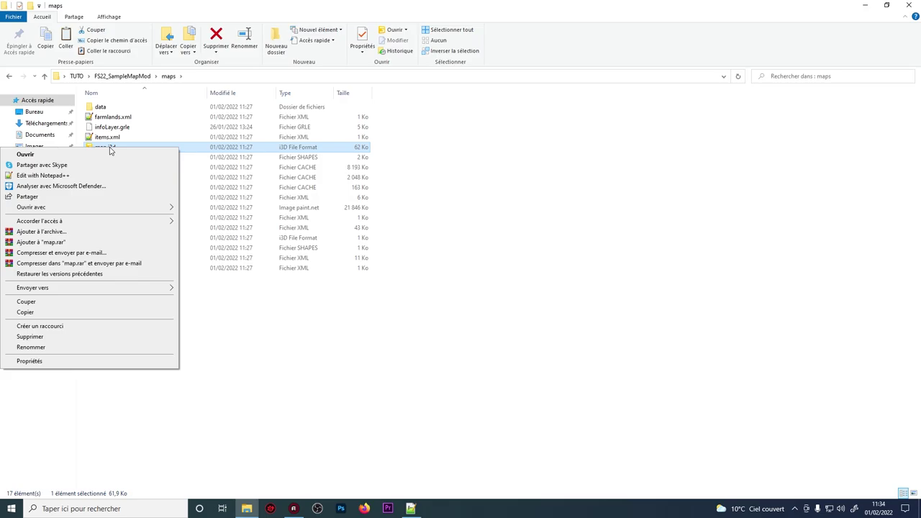
left_click(55, 177)
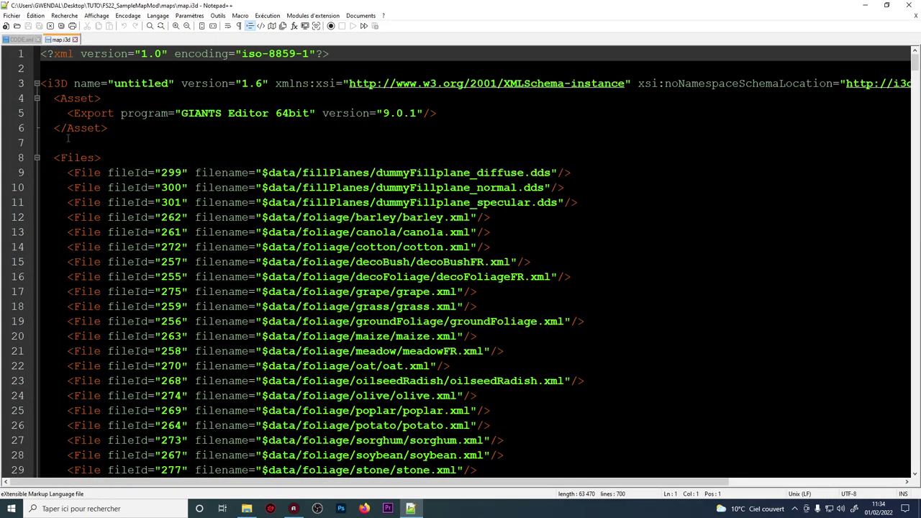
Step: Copy the infoLayer.png File line with fileId 99999 from CODE.xml onto a new line directly below <Files> in map.i3d
left_click(119, 170)
left_click(121, 158)
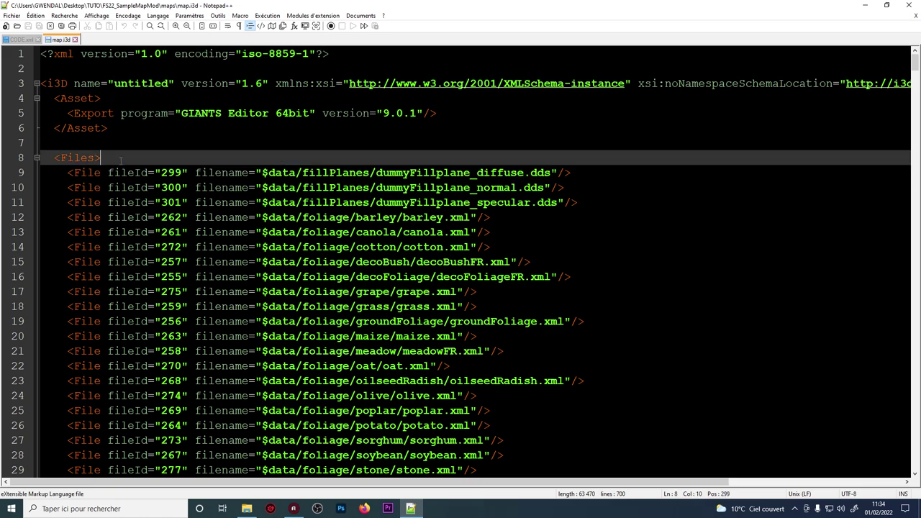
key("Return")
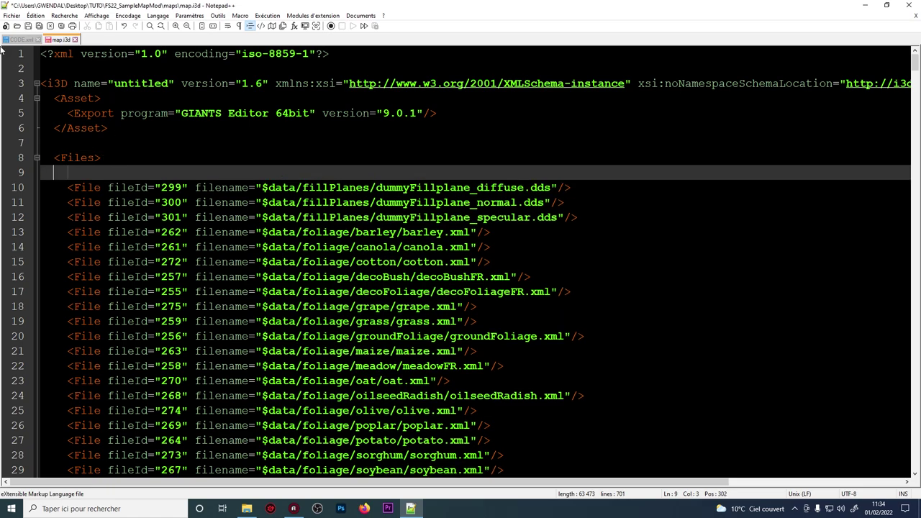
key("ctrl+Tab")
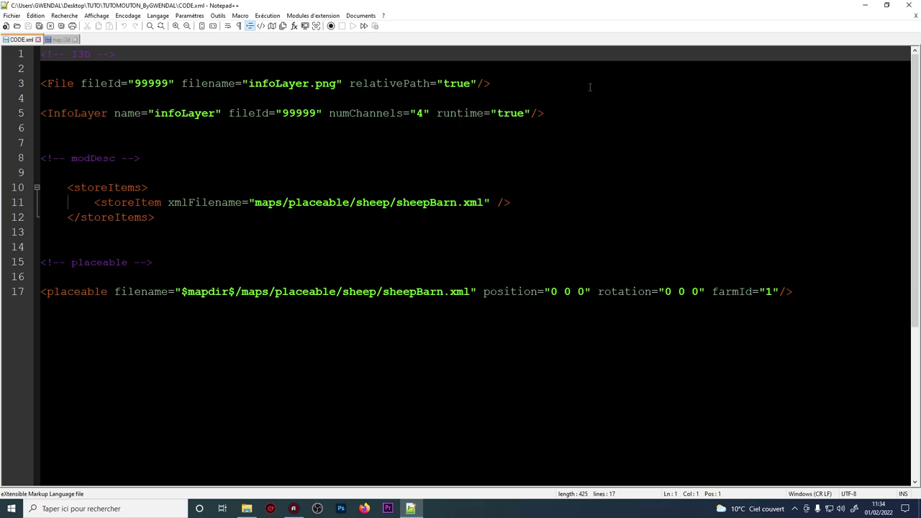
left_click_drag(504, 84, 36, 91)
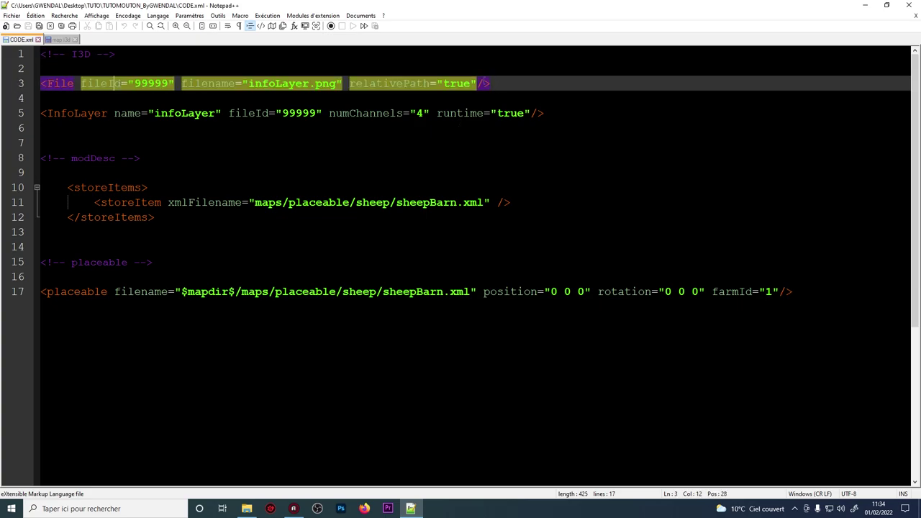
right_click(45, 84)
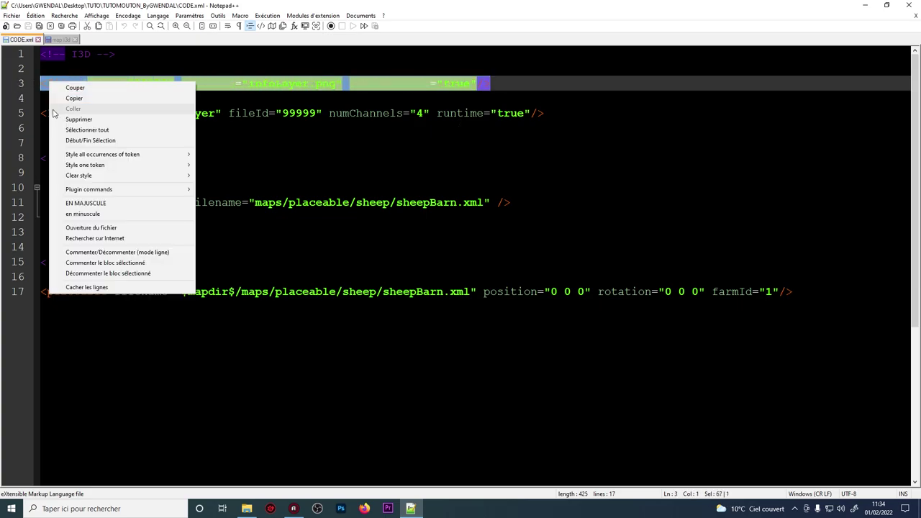
left_click(72, 98)
key("ctrl+Tab")
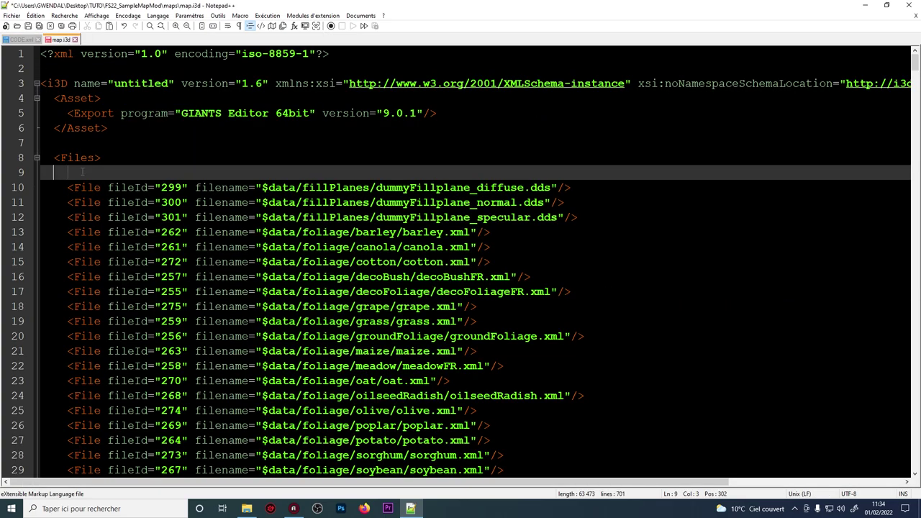
right_click(82, 171)
left_click(101, 195)
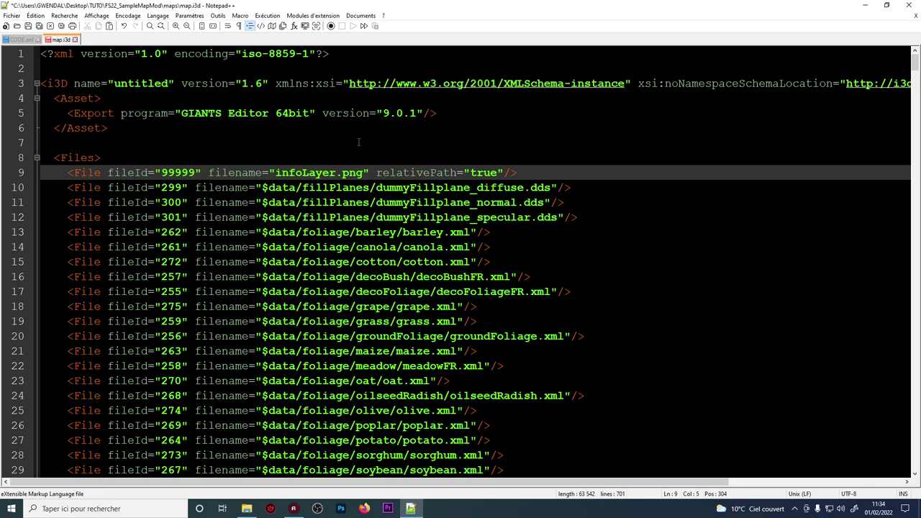
Step: Insert an empty line in map.i3d between the closing tag of the indoorMask InfoLayer and the navigationCollision InfoLayer
scroll(92, 132, "down", 4)
scroll(92, 132, "up", 4)
scroll(739, 174, "down", 15)
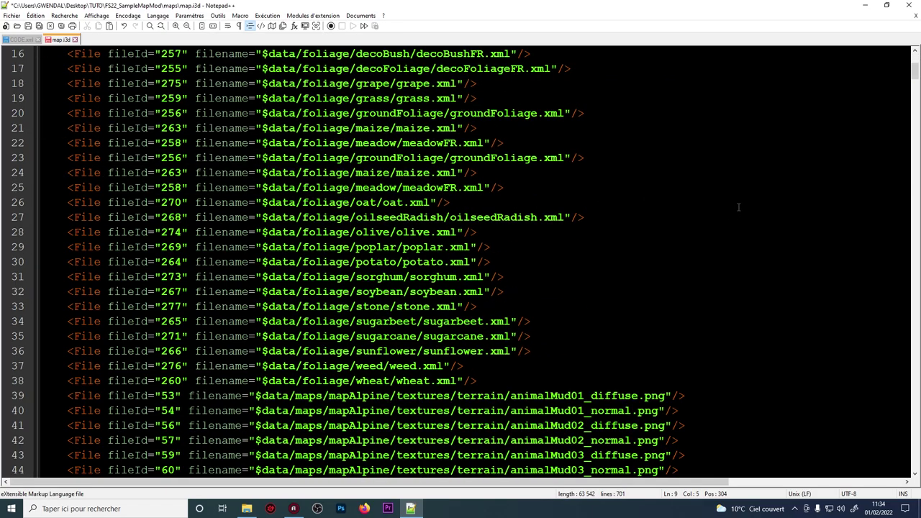
scroll(739, 174, "down", 3, "ctrl")
scroll(724, 173, "down", 12)
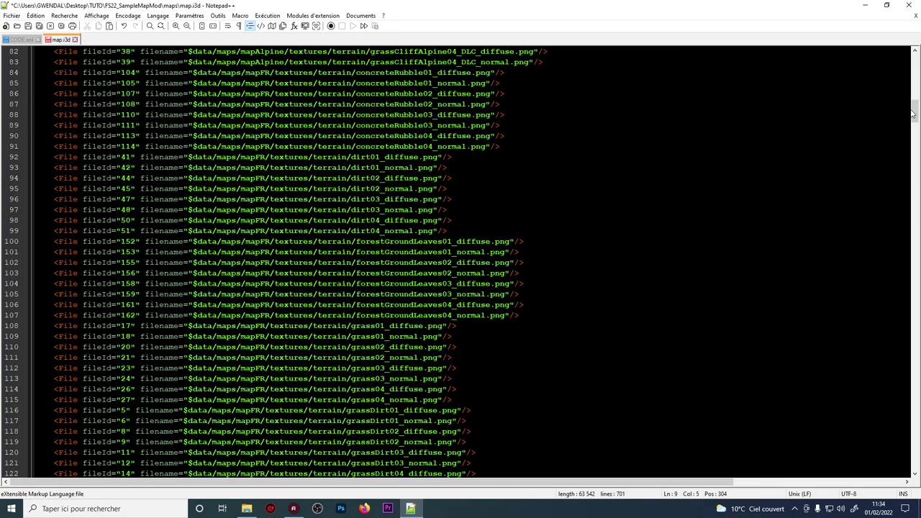
left_click_drag(912, 114, 879, 357)
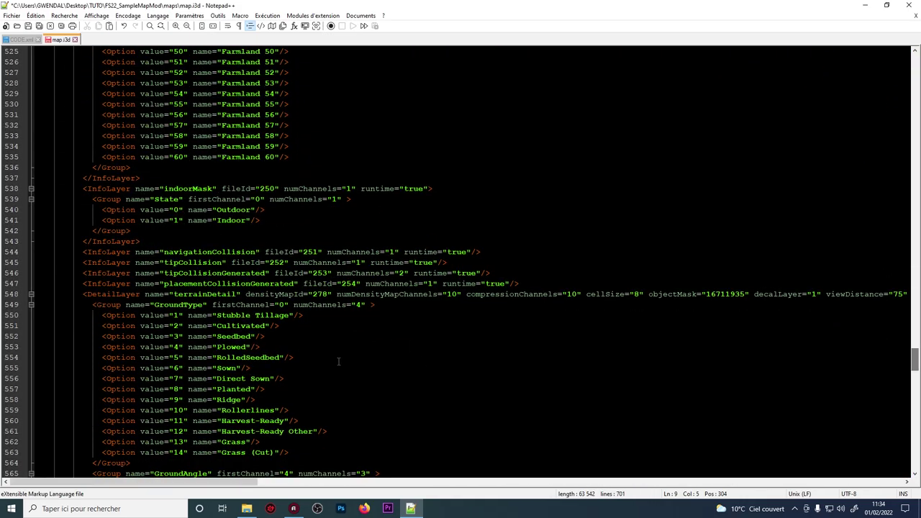
left_click(197, 252)
scroll(202, 256, "up", 3, "ctrl")
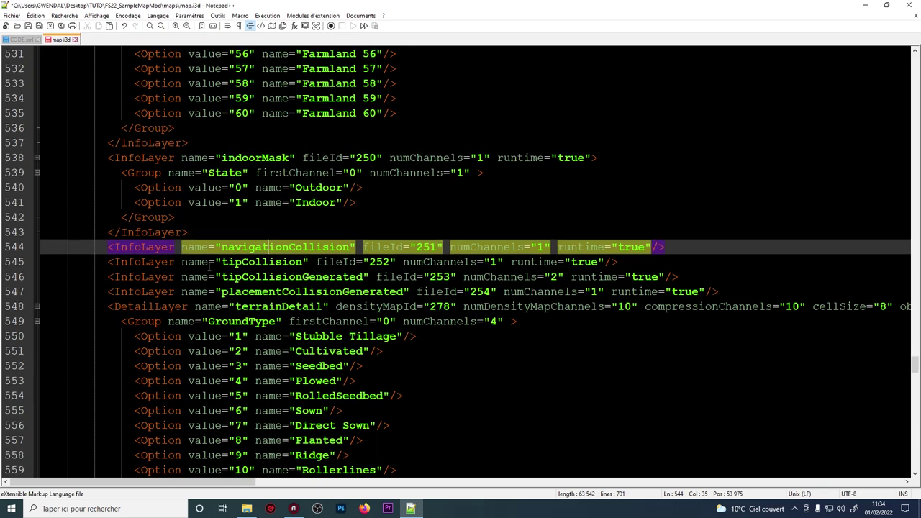
scroll(209, 266, "up", 1, "ctrl")
key("Down")
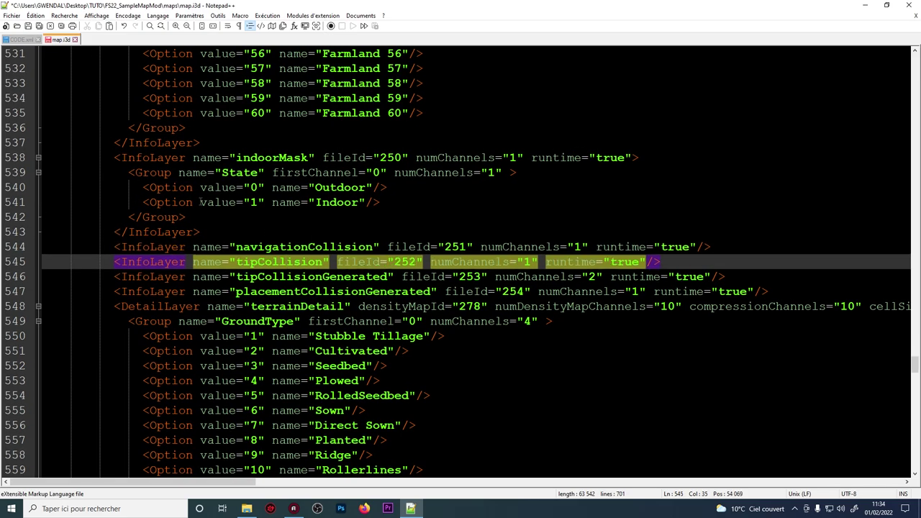
left_click(267, 246)
left_click(257, 274)
left_click(202, 232)
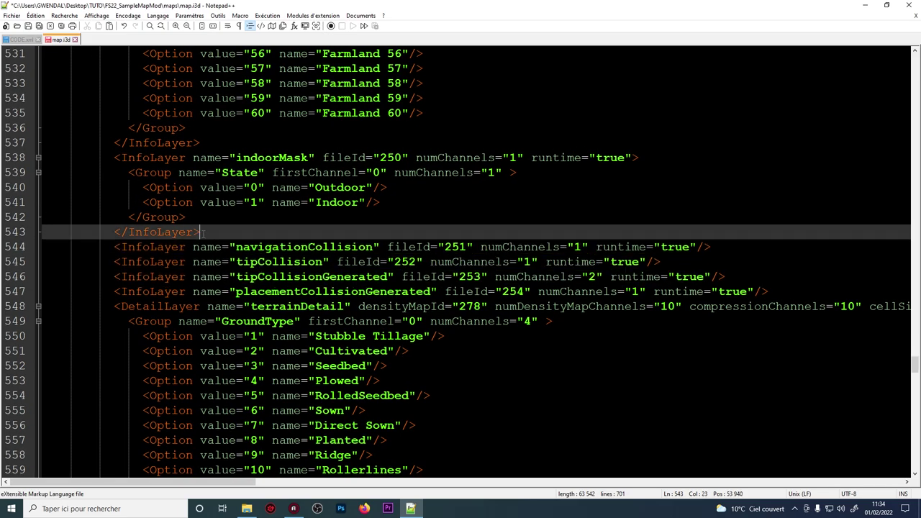
key("Return")
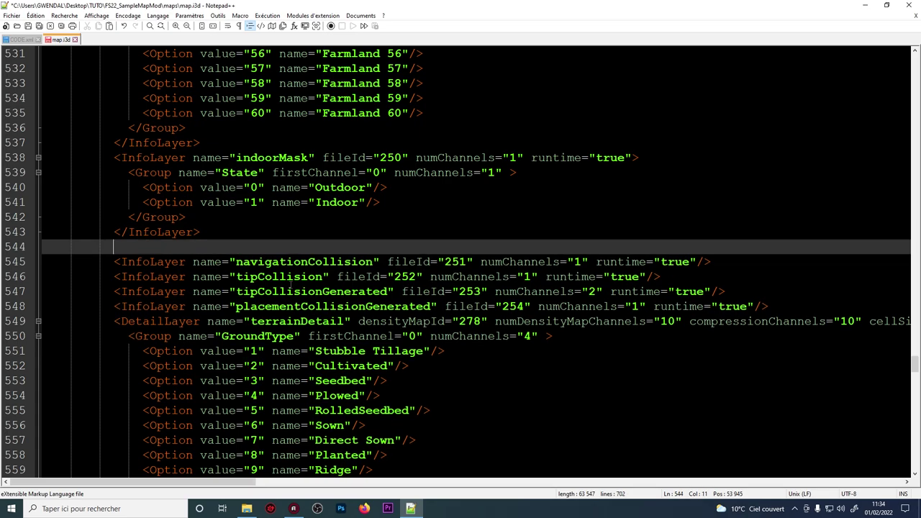
left_click(133, 232)
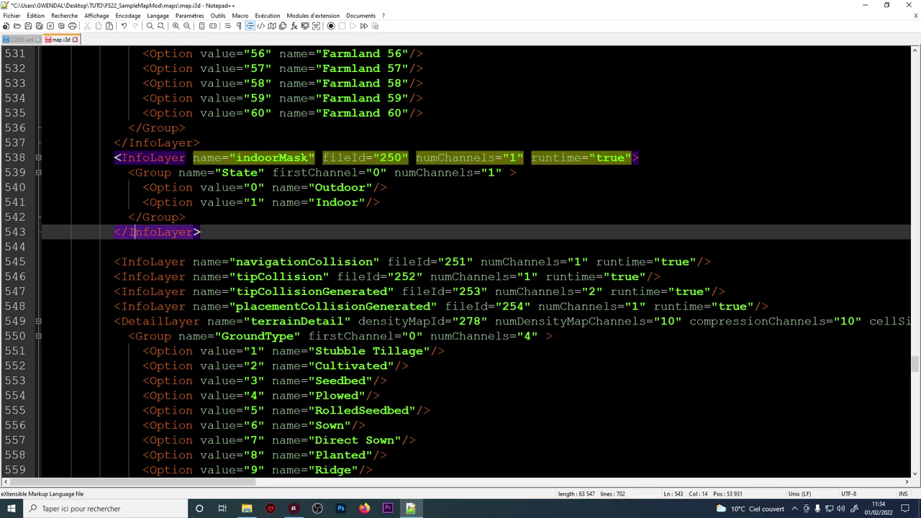
left_click(144, 263)
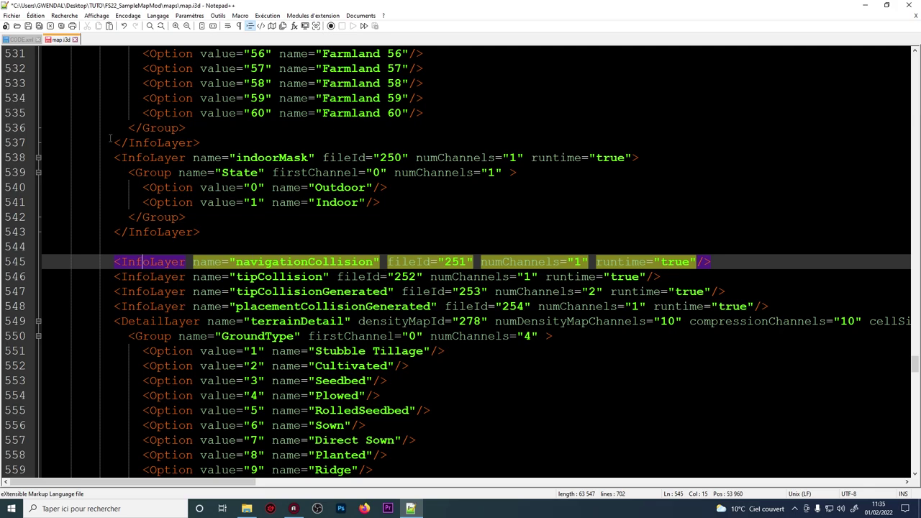
Step: Copy the infoLayer InfoLayer line with fileId 99999 from CODE.xml into the empty line above navigationCollision in map.i3d
left_click(24, 40)
left_click_drag(581, 113, 37, 112)
right_click(51, 113)
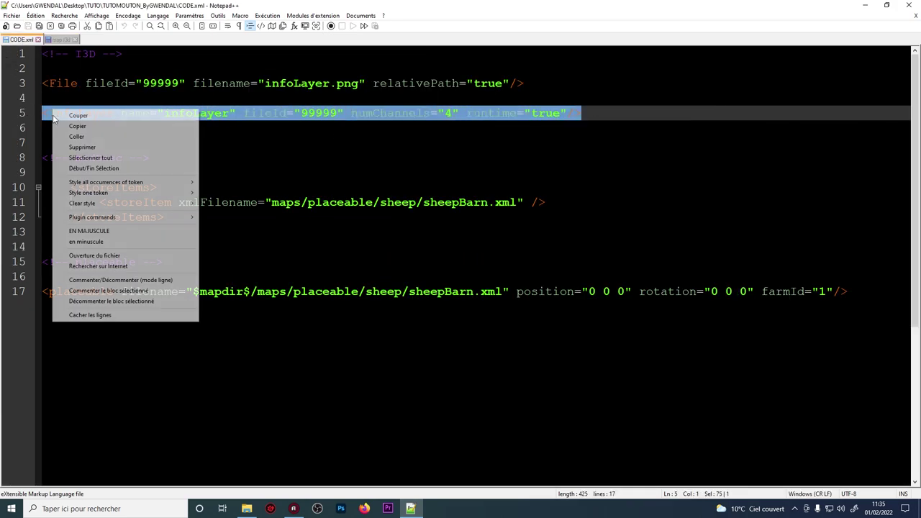
left_click(61, 127)
left_click(63, 40)
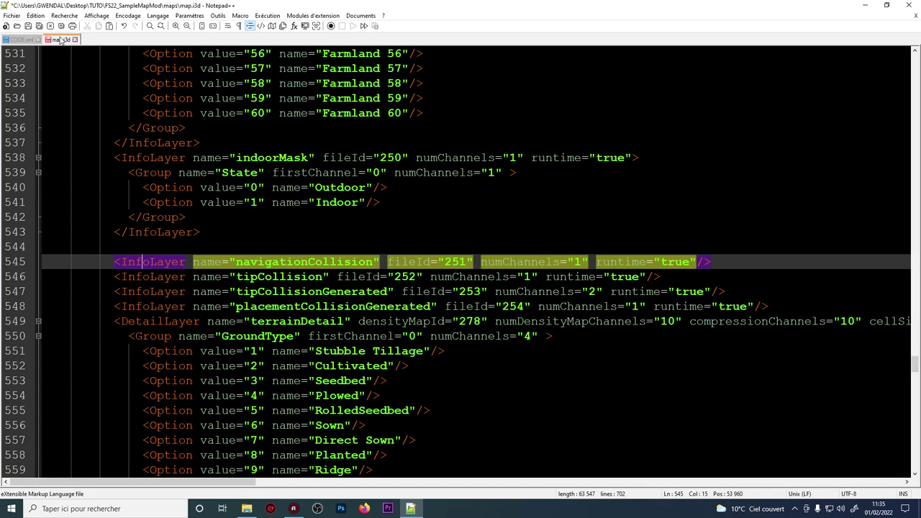
left_click(142, 247)
right_click(142, 246)
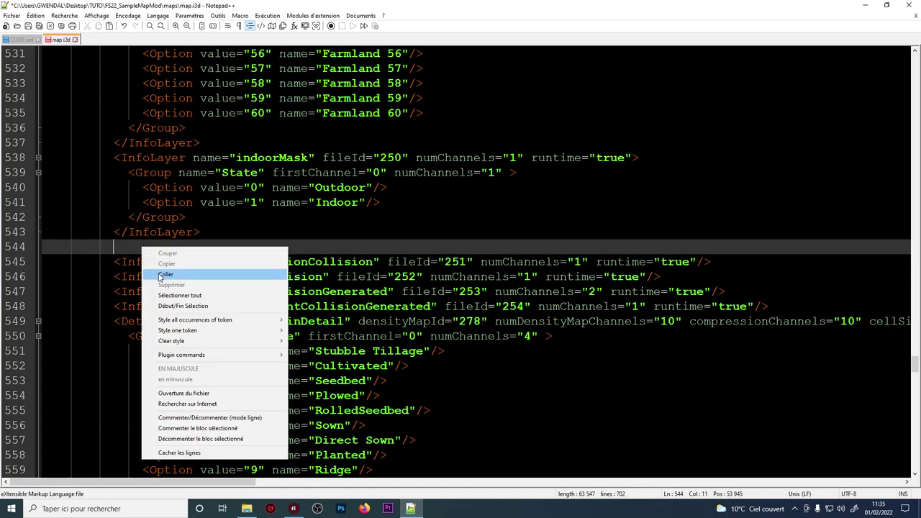
left_click(165, 274)
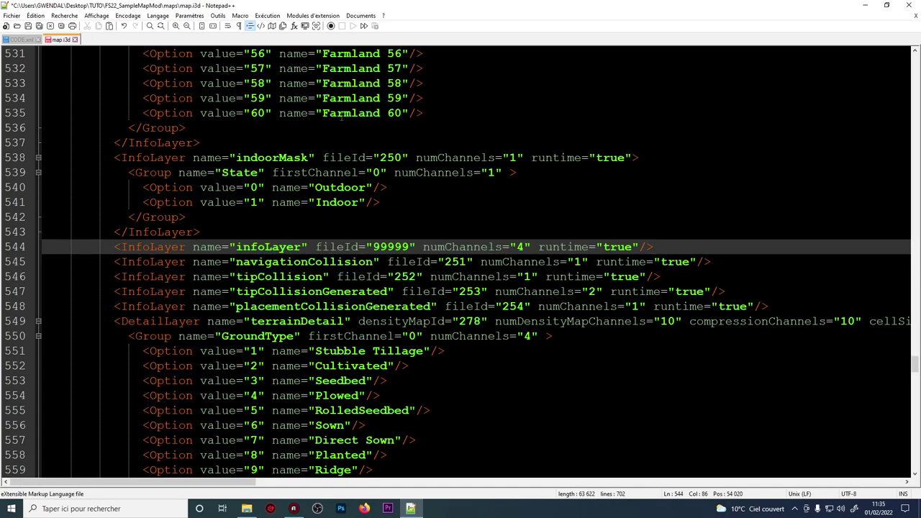
Step: Save and close map.i3d, and return to the maps folder in File Explorer
left_click(28, 26)
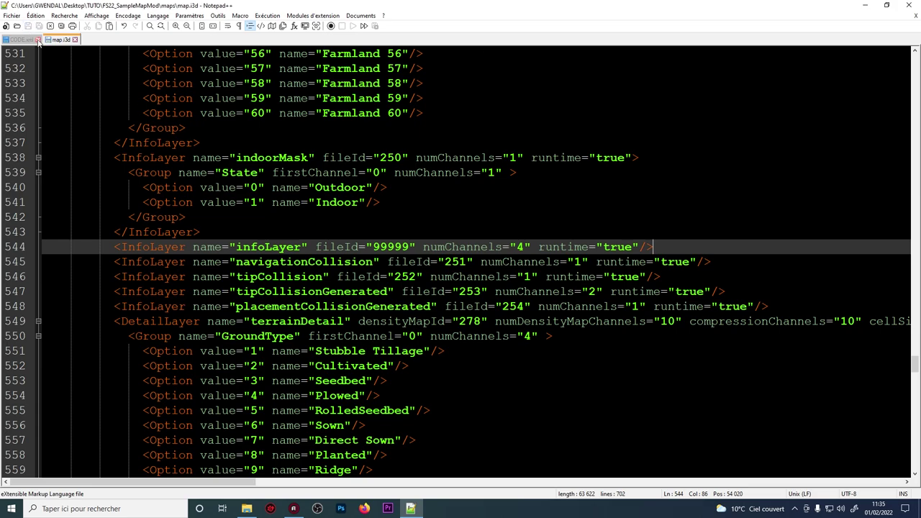
left_click(74, 39)
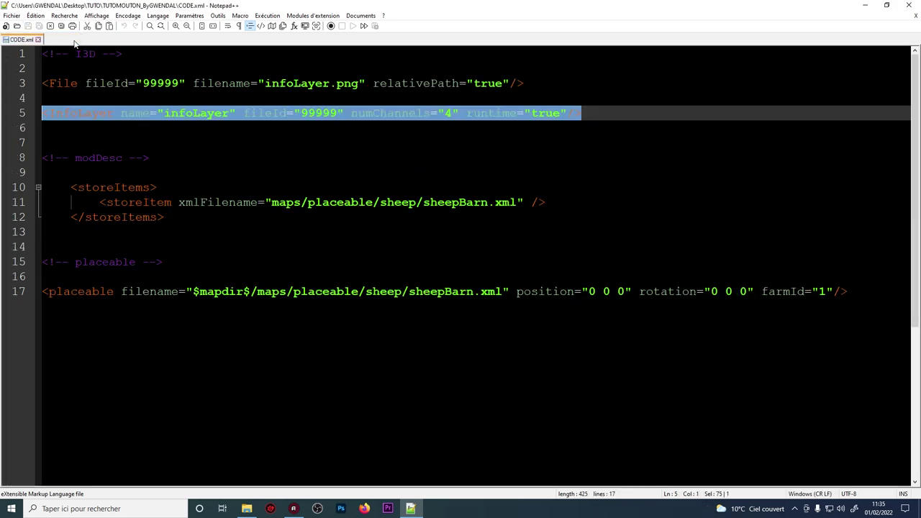
left_click(864, 5)
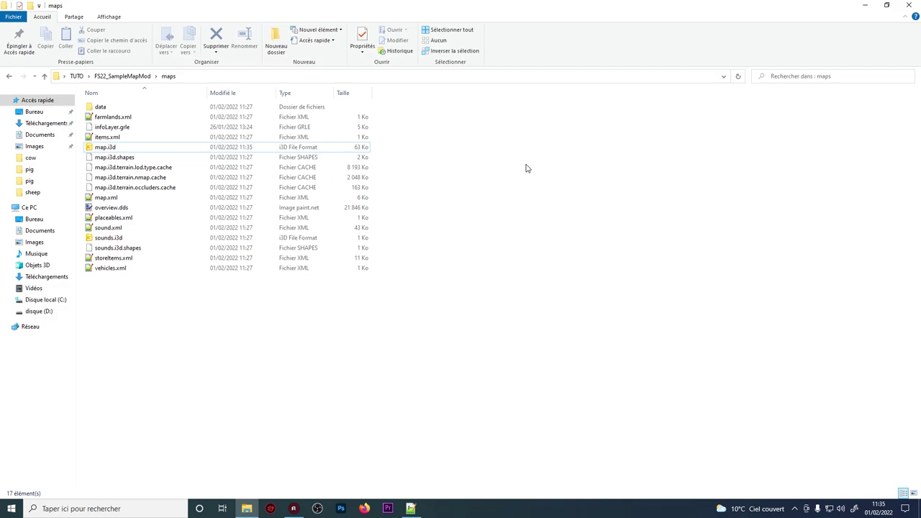
Step: Copy the placeable folder from the extracted TUTOMOUTON folder and open the FS22_SampleMapMod folder
left_click(77, 76)
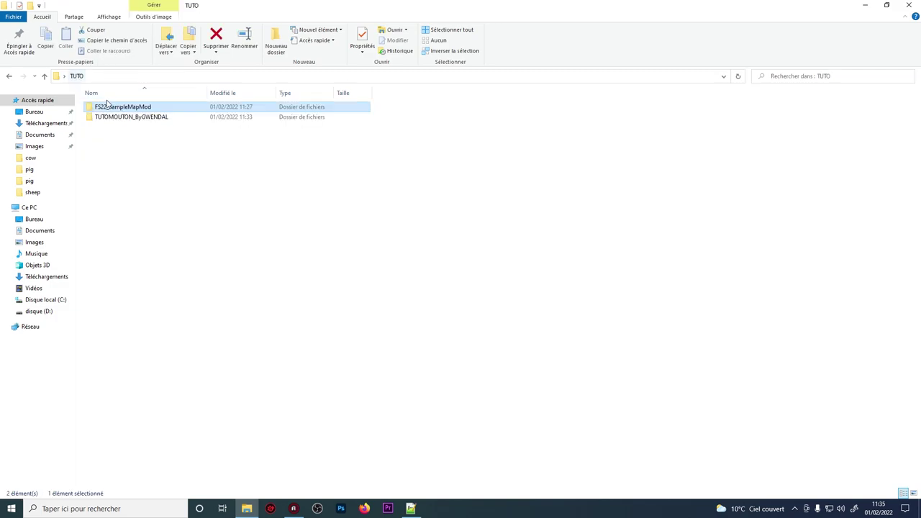
double_click(126, 117)
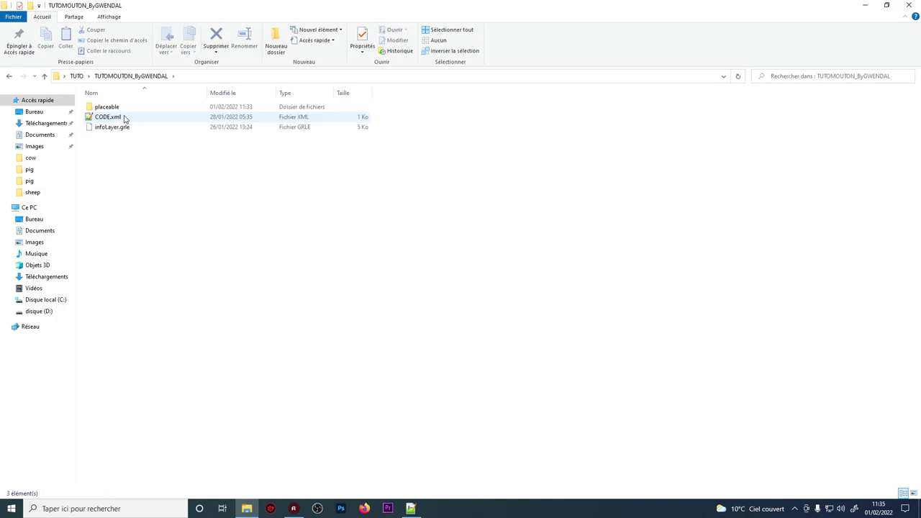
left_click(102, 109)
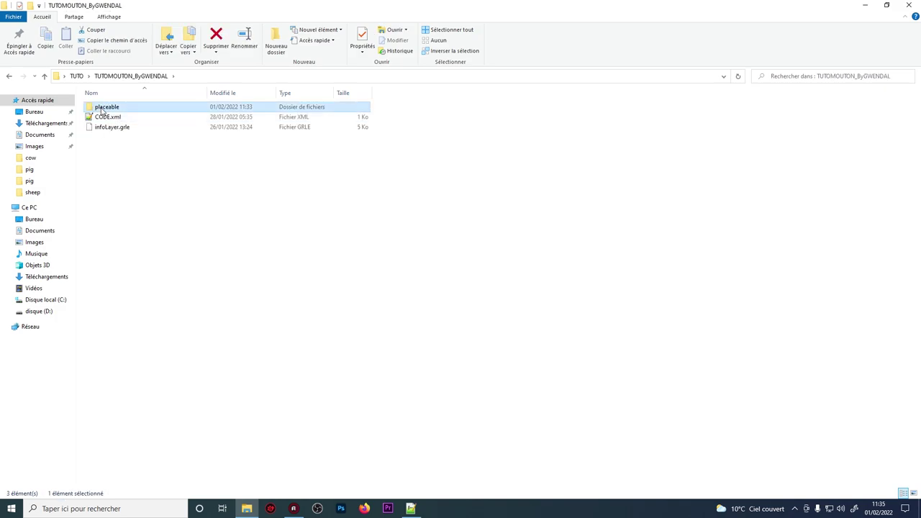
right_click(102, 109)
left_click(36, 295)
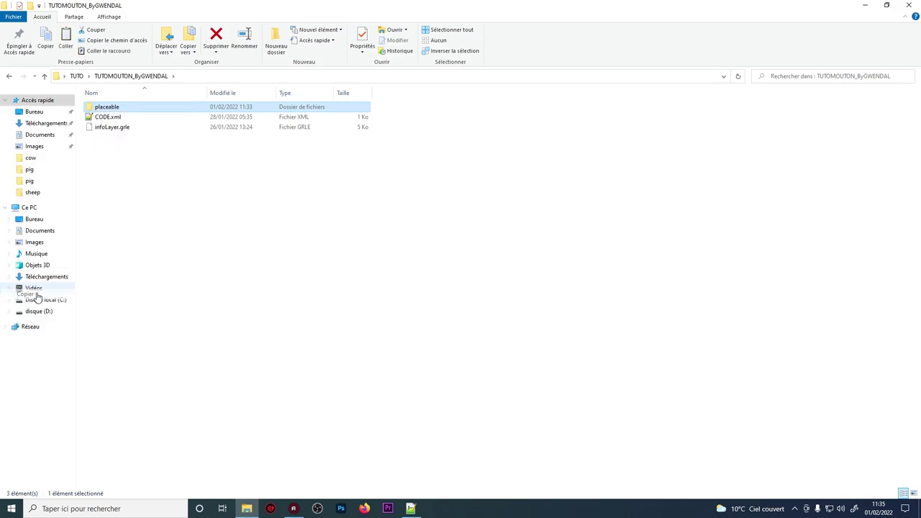
left_click(10, 75)
left_click(108, 109)
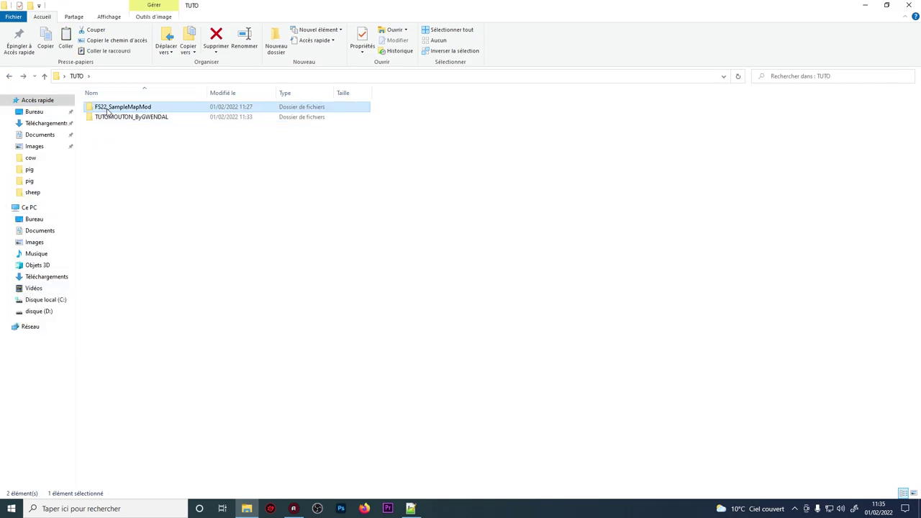
double_click(108, 110)
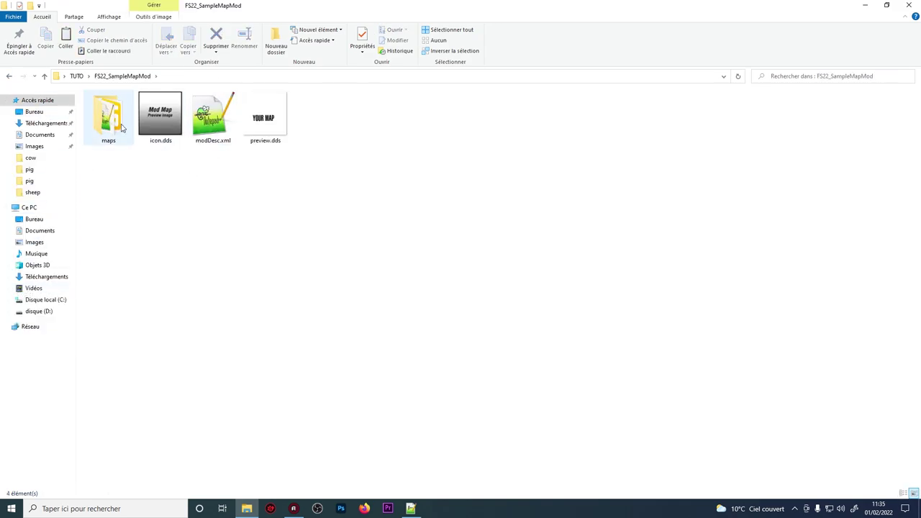
right_click(162, 213)
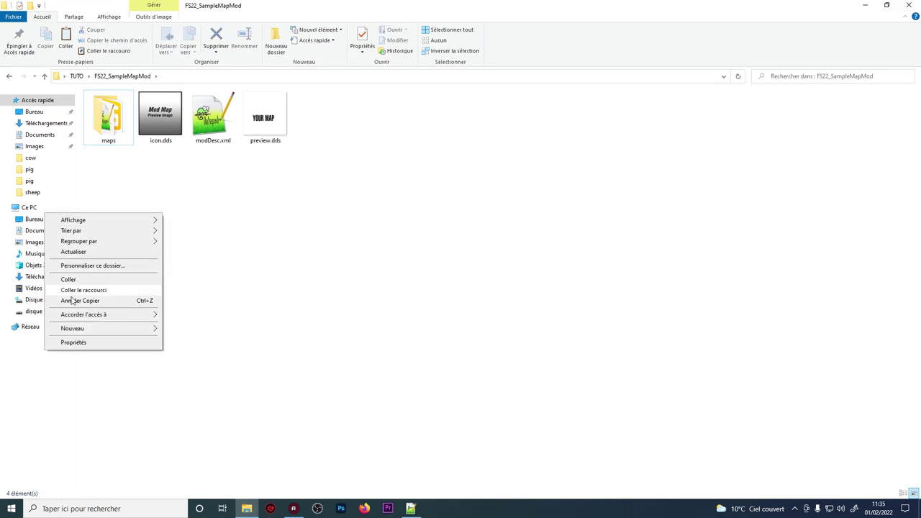
mouse_move(84, 329)
left_click(195, 327)
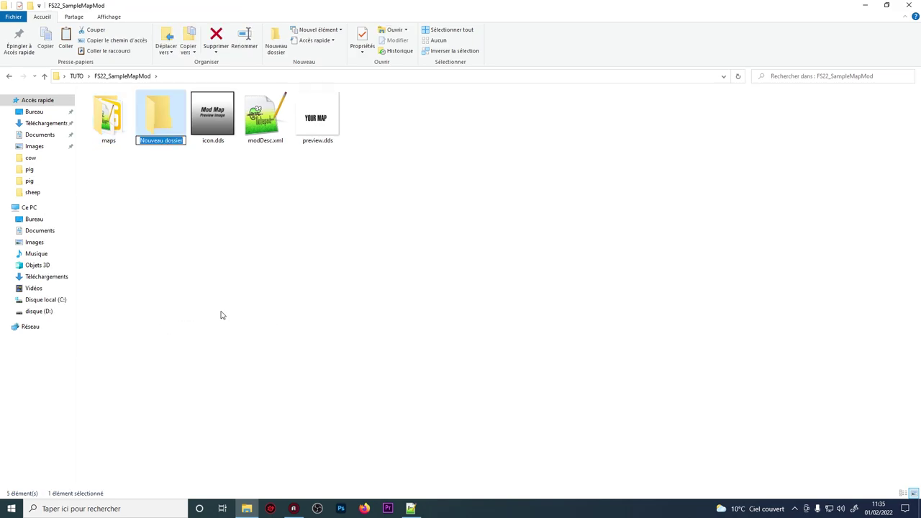
type("mpas")
key("BackSpace")
key("BackSpace")
key("BackSpace")
type("am")
key("BackSpace")
type("ps")
key("Return")
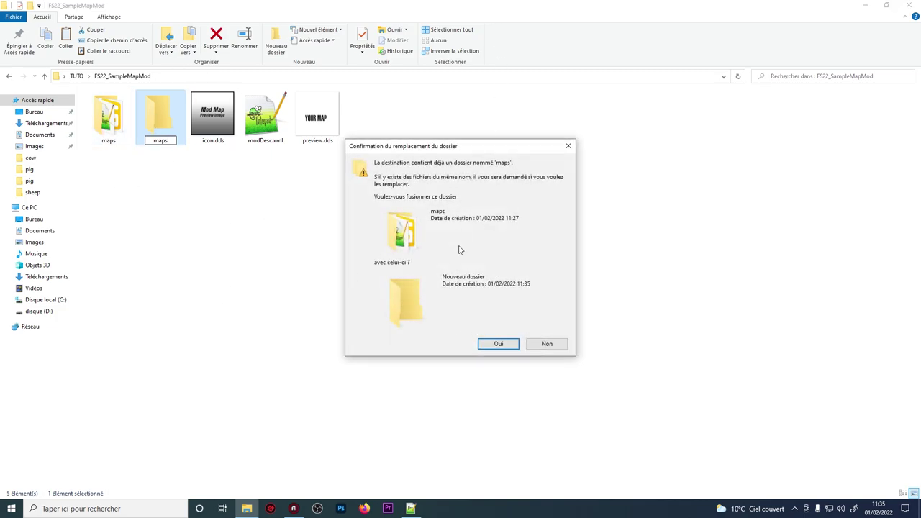
left_click(567, 343)
left_click(181, 149)
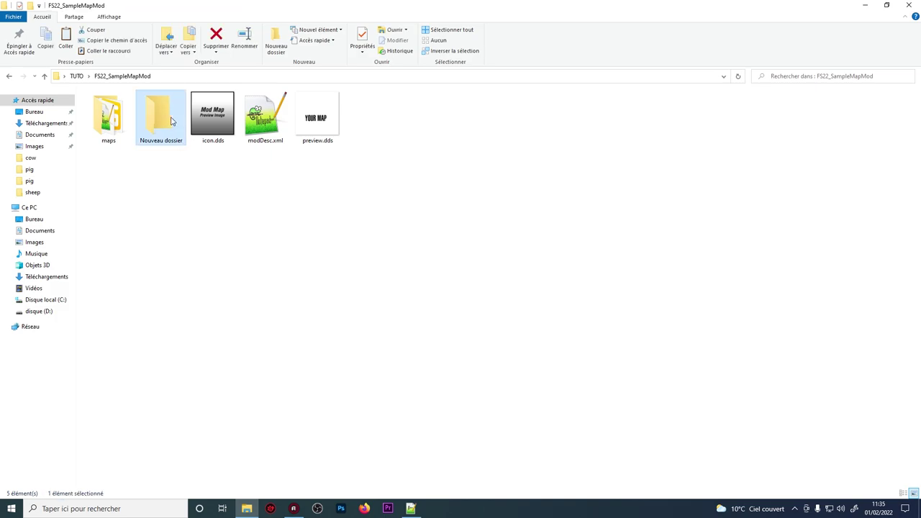
key("Delete")
Step: Paste the copied placeable folder into the maps folder of FS22_SampleMapMod
double_click(110, 118)
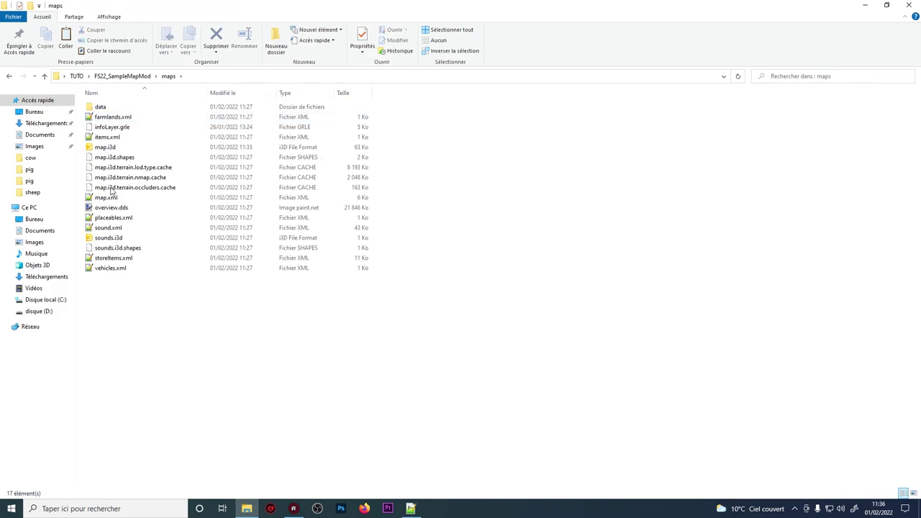
right_click(109, 343)
left_click(66, 403)
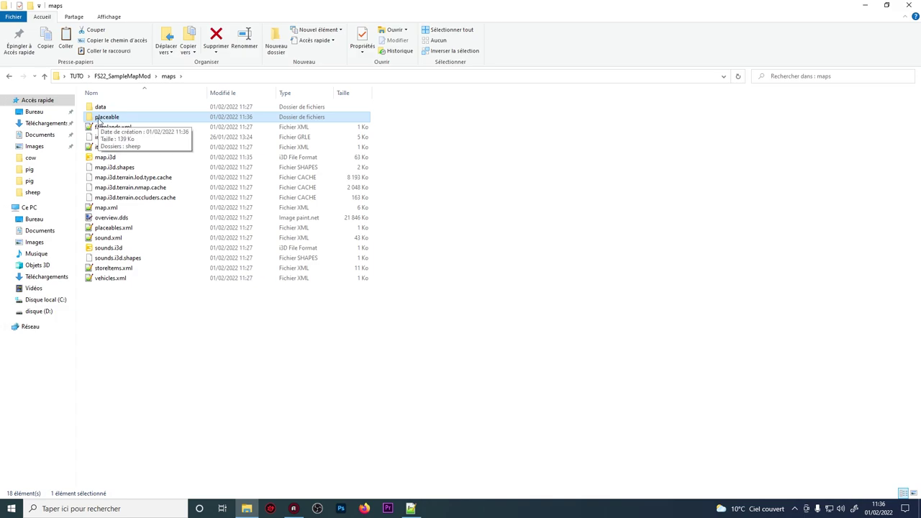
Step: Open map.i3d from the maps folder in GIANTS Editor 9.0.2 and raise the navigation speed to 24
double_click(105, 157)
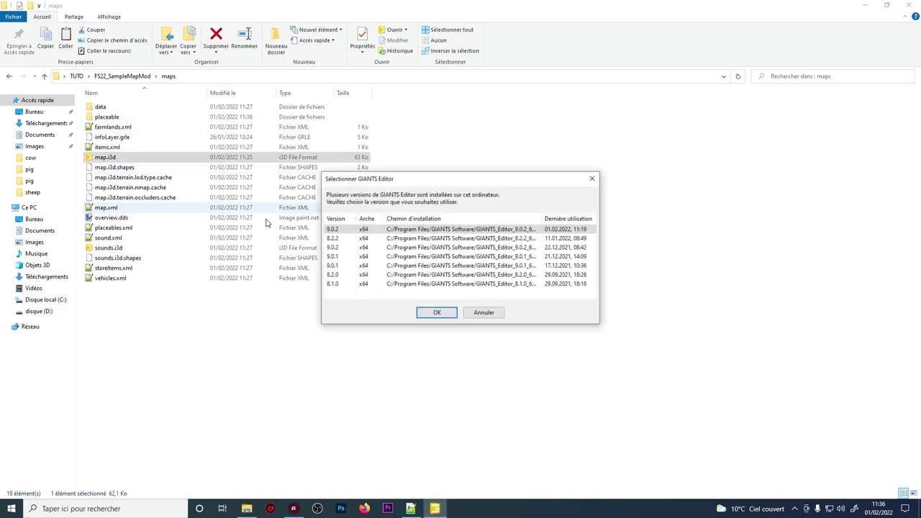
left_click(453, 315)
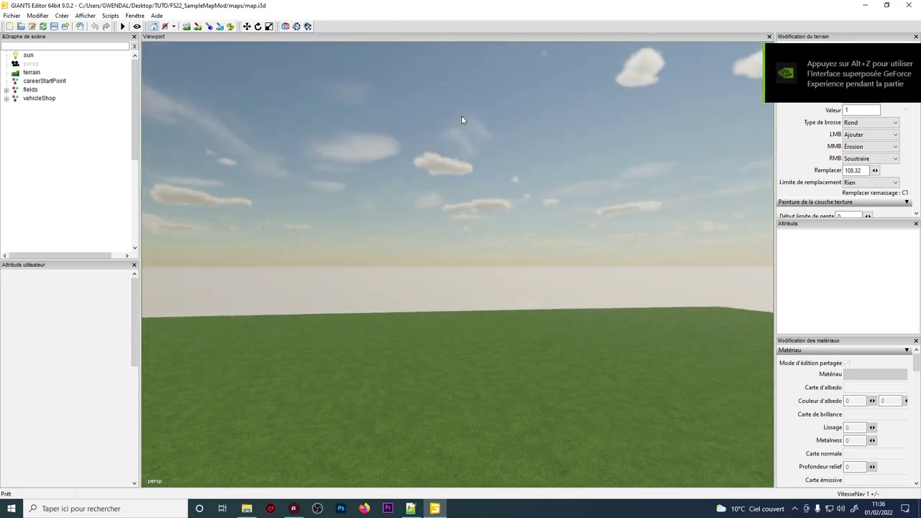
left_click_drag(461, 120, 700, 189, "alt")
scroll(450, 290, "up", 3)
key("plus")
key("plus")
key("plus")
key("plus")
key("plus")
key("plus")
key("plus")
key("plus")
key("plus")
key("plus")
key("plus")
key("plus")
key("plus")
key("plus")
key("plus")
key("plus")
scroll(588, 216, "down", 4)
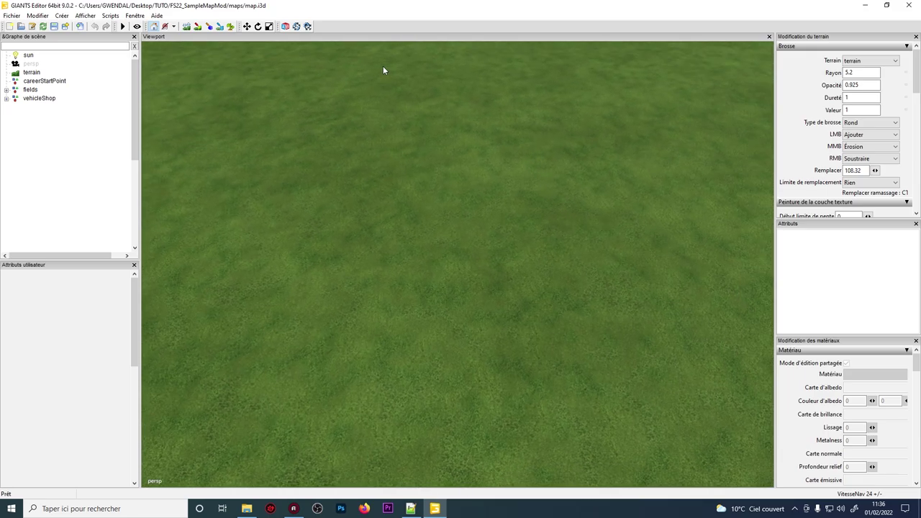
Step: Paint an elongated dirt patch on the grass terrain using the GRASS_DIRT texture layer and a round brush
left_click_drag(222, 132, 606, 45, "alt")
right_click_drag(606, 45, 595, 139)
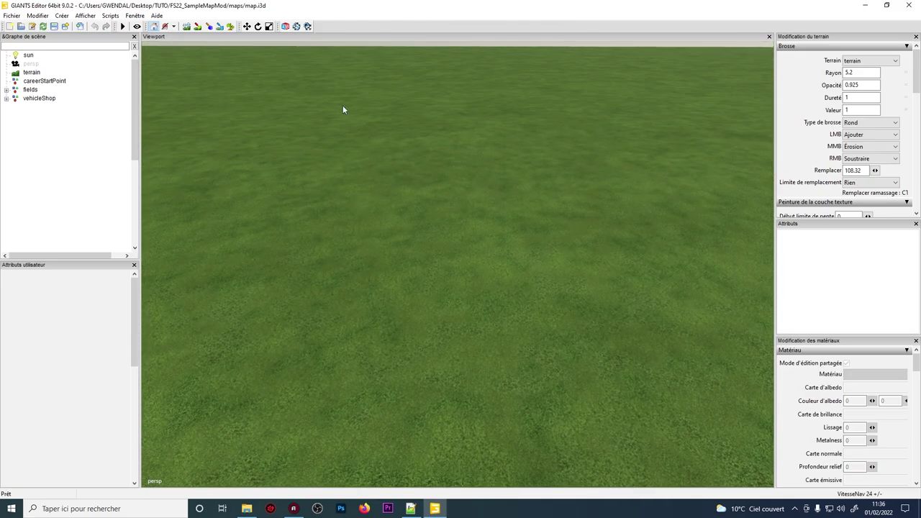
key("alt")
left_click(198, 26)
left_click_drag(369, 256, 395, 279, "alt")
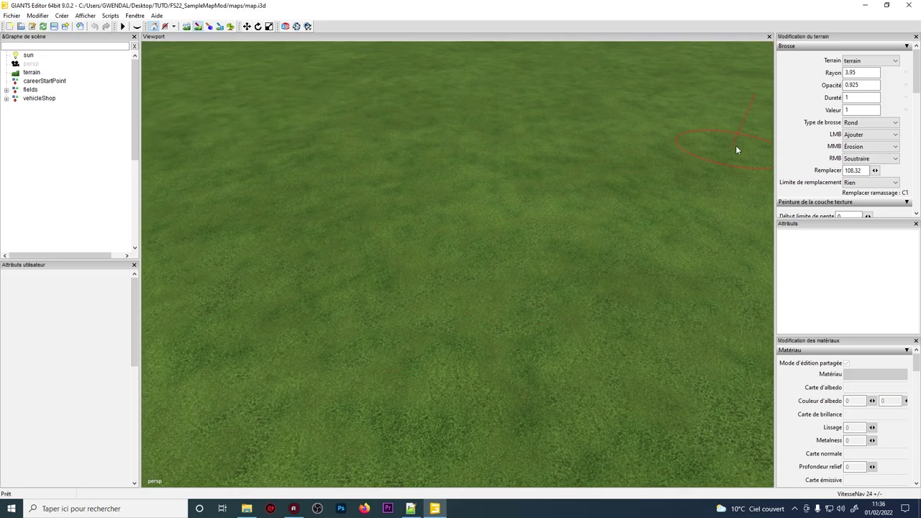
scroll(807, 176, "down", 3)
left_click(860, 183)
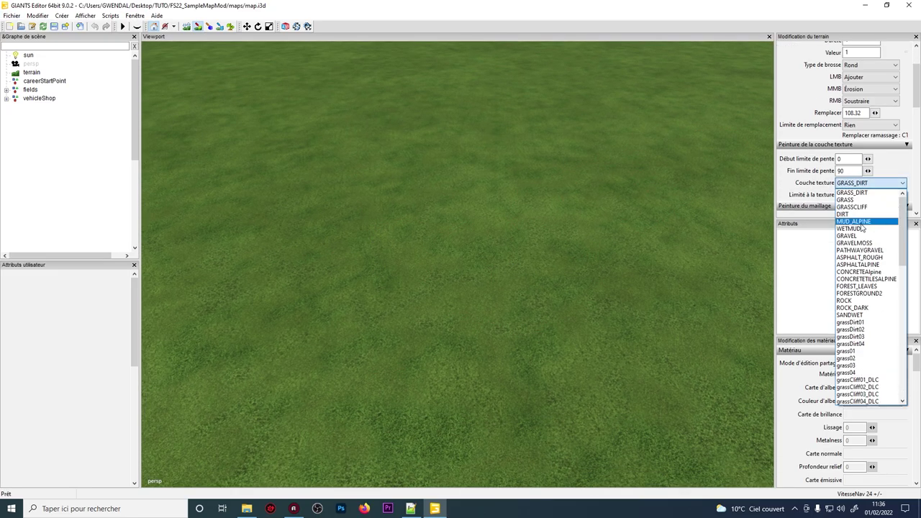
left_click(865, 216)
mouse_move(514, 202)
left_mouse_down()
mouse_move(507, 483)
mouse_move(481, 203)
left_mouse_up()
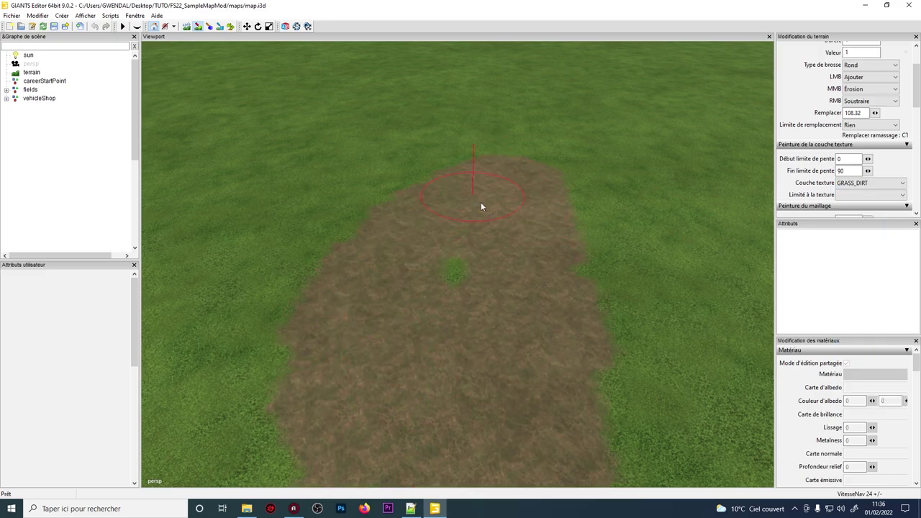
left_click_drag(431, 138, 303, 186)
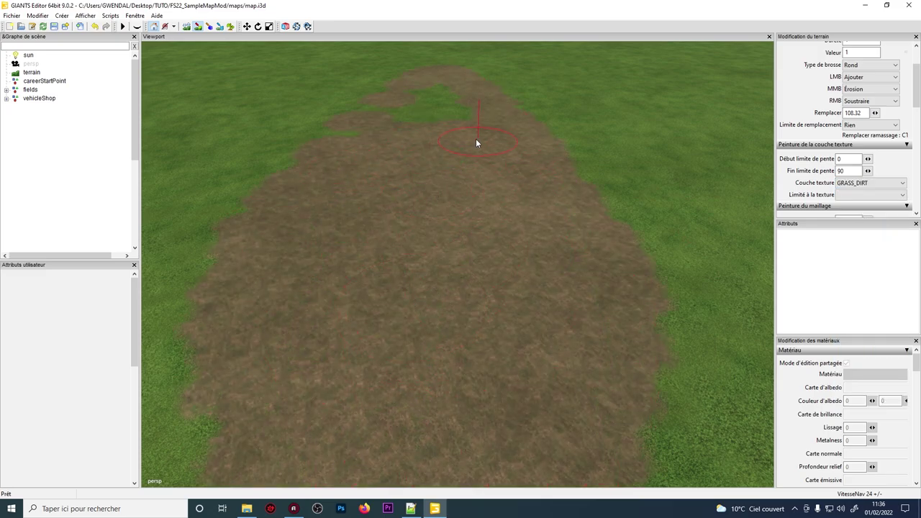
Step: Fill the remaining grass gaps in the dirt patch and widen it along its edges into one large area
scroll(476, 142, "down", 5)
left_click_drag(422, 171, 470, 156, "alt")
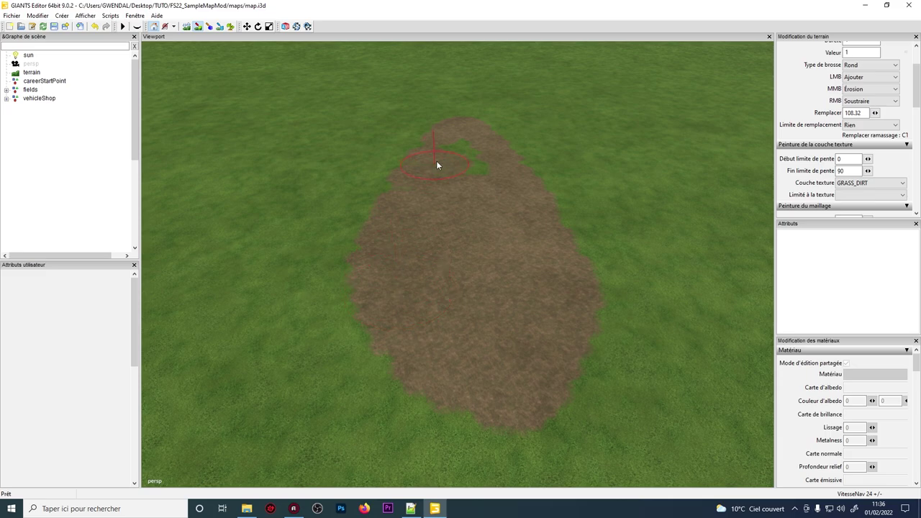
key("d")
scroll(507, 176, "up", 3)
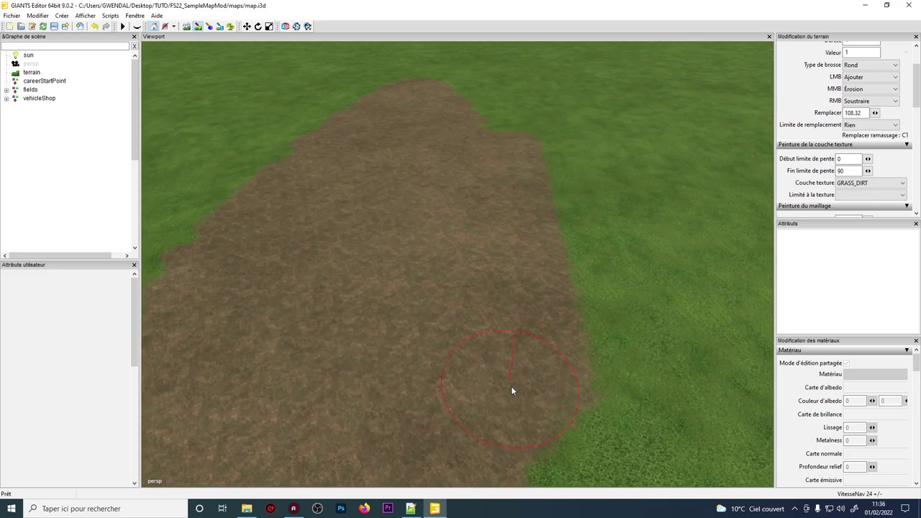
scroll(481, 386, "down", 4)
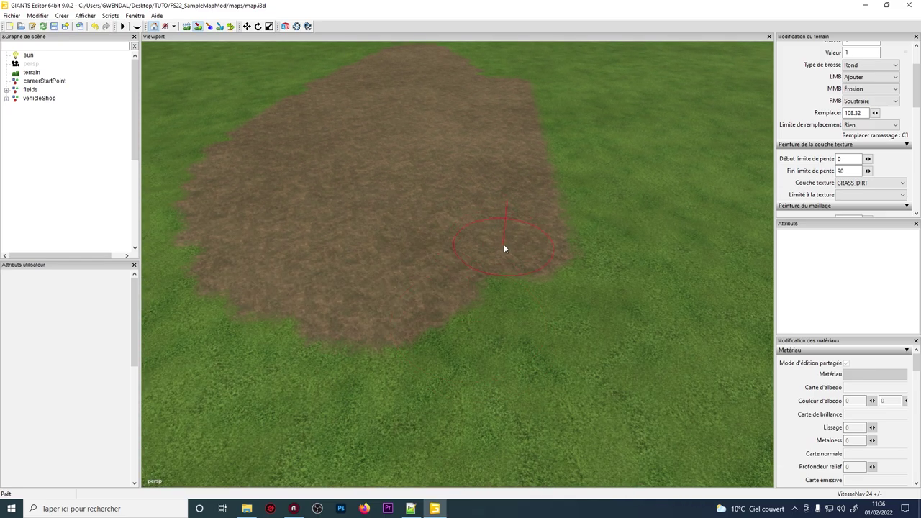
left_click_drag(505, 294, 480, 322)
left_click_drag(325, 316, 376, 302, "alt")
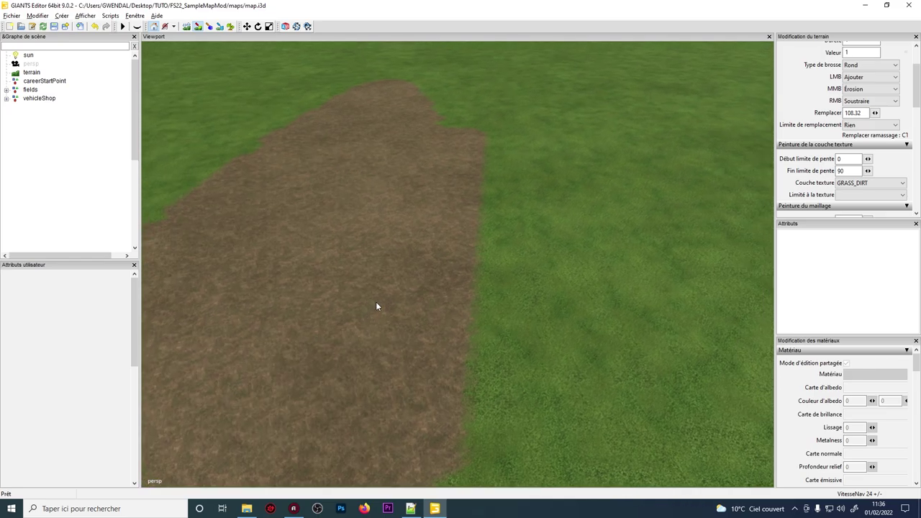
left_click_drag(455, 405, 468, 230, "alt")
scroll(468, 228, "up", 4)
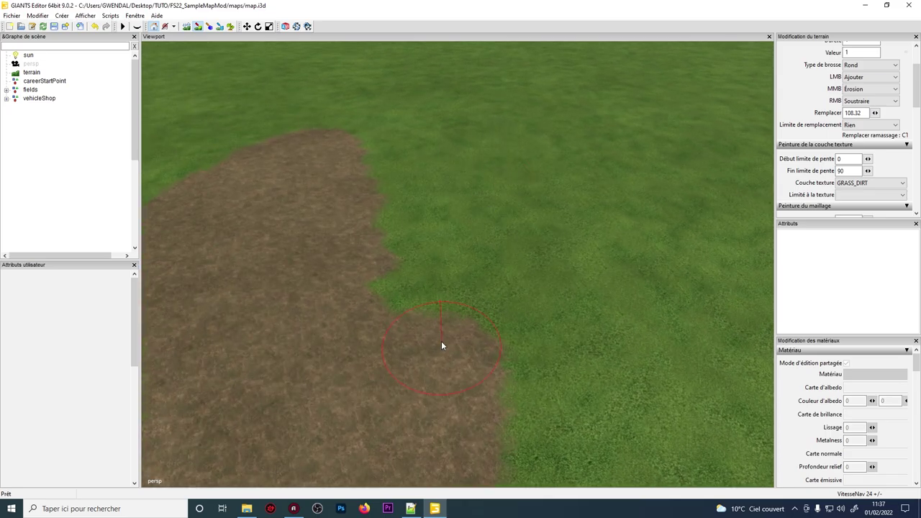
mouse_move(443, 345)
left_mouse_down()
mouse_move(444, 324)
mouse_move(385, 262)
left_mouse_up()
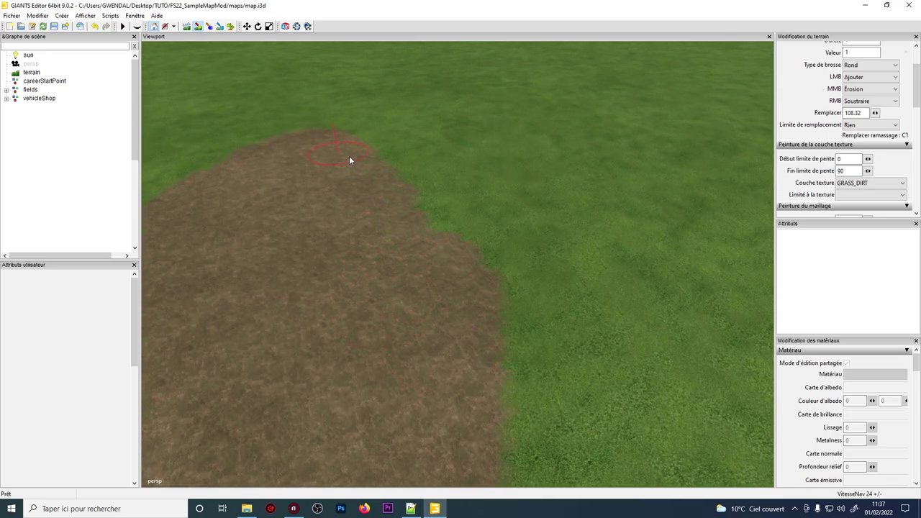
scroll(435, 266, "down", 4)
mouse_move(303, 254)
middle_mouse_down("alt")
mouse_move(495, 171)
mouse_move(409, 204)
middle_mouse_up("alt")
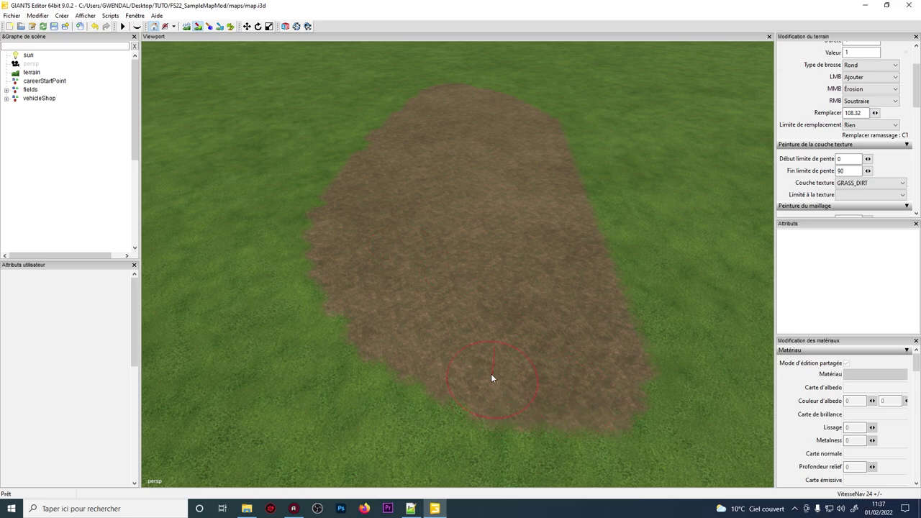
middle_click_drag(491, 378, 496, 189, "alt")
Step: Paint a concrete strip along the straight edge of the dirt area, over the grass border, using the CONCRETEAlpine texture layer
left_click(866, 184)
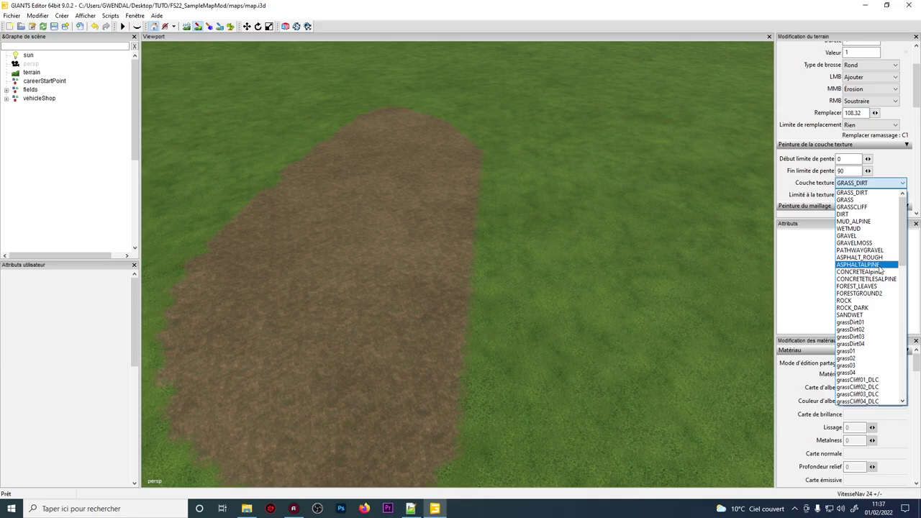
left_click(879, 272)
right_click_drag(458, 199, 494, 148, "alt")
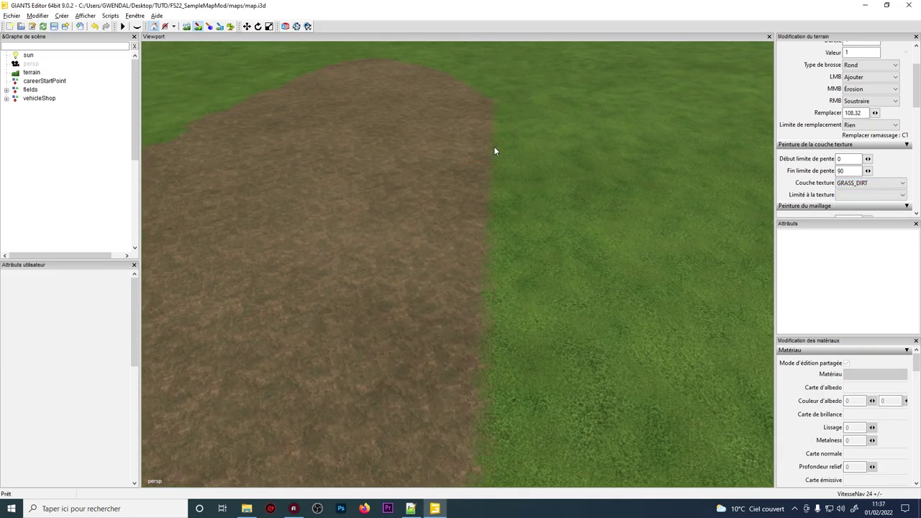
scroll(484, 158, "up", 3)
scroll(484, 159, "down", 3)
middle_click_drag(478, 178, 461, 178, "alt")
scroll(466, 184, "down", 2)
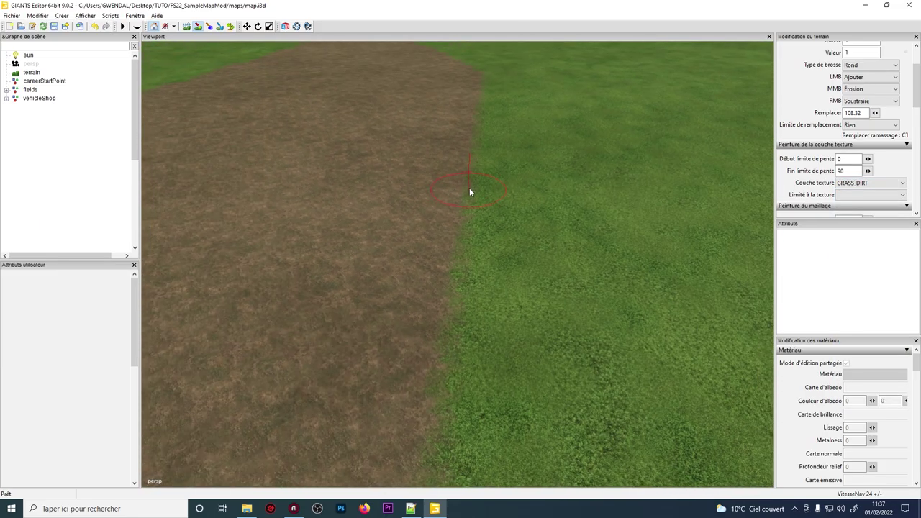
left_click_drag(472, 188, 441, 452)
scroll(433, 359, "down", 3)
scroll(442, 342, "up", 1)
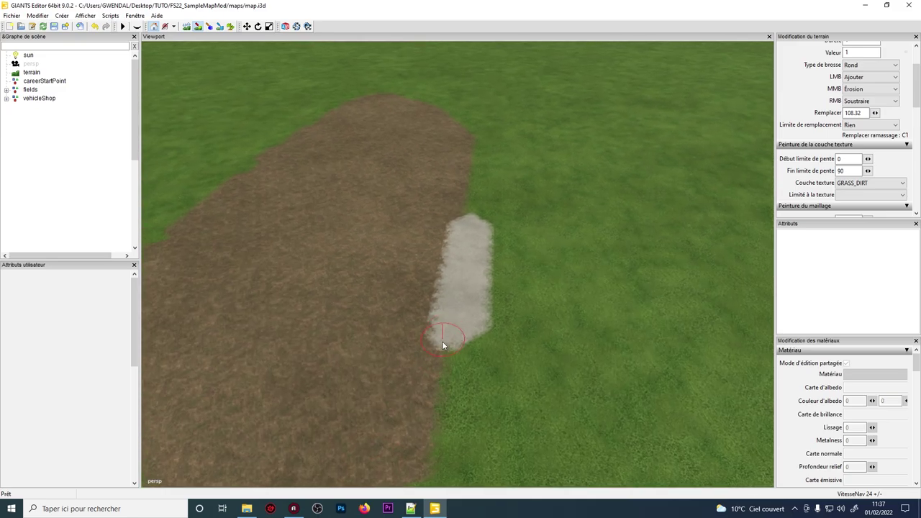
mouse_move(442, 341)
left_mouse_down()
mouse_move(436, 398)
mouse_move(456, 362)
mouse_move(452, 396)
mouse_move(426, 446)
left_mouse_up()
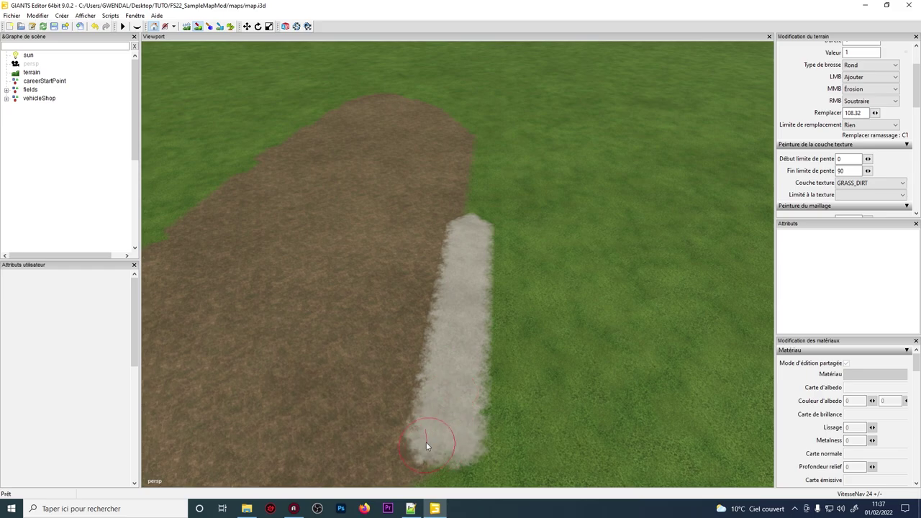
scroll(441, 399, "up", 1)
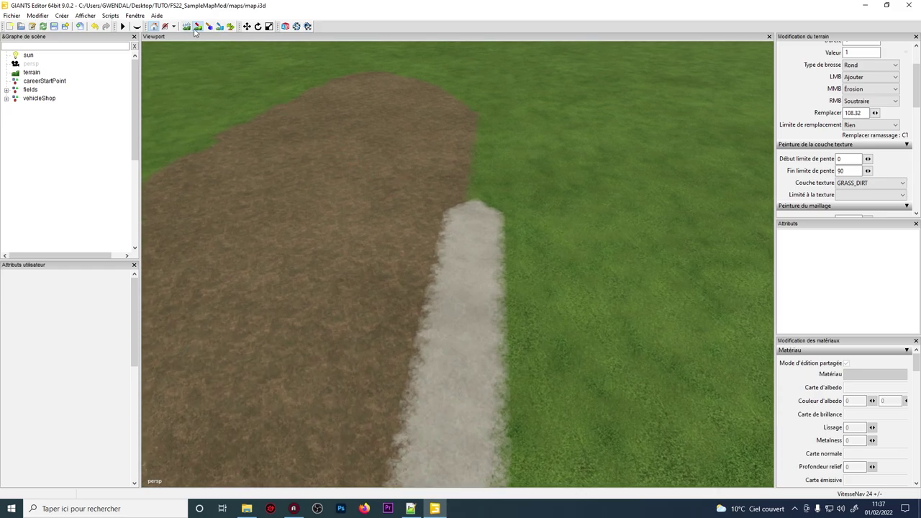
Step: Import sheepBarnSmall.i3d from the map's placeable/sheep folder into the scene
scroll(278, 210, "down", 3)
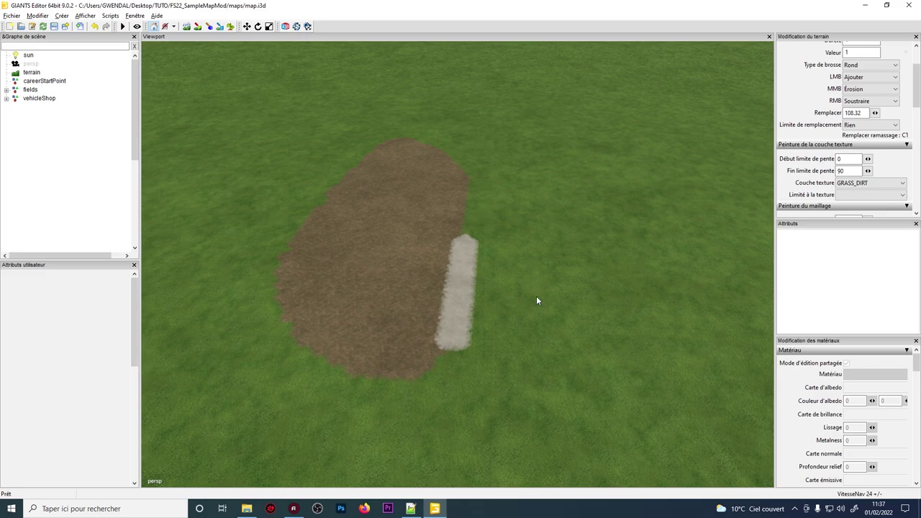
left_click_drag(535, 295, 534, 260, "alt")
right_click_drag(535, 262, 556, 263)
left_click(12, 15)
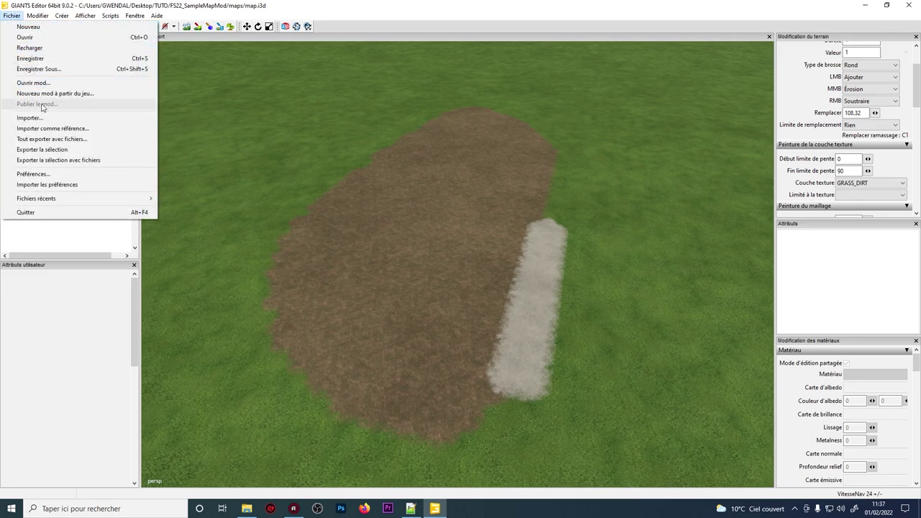
left_click(72, 117)
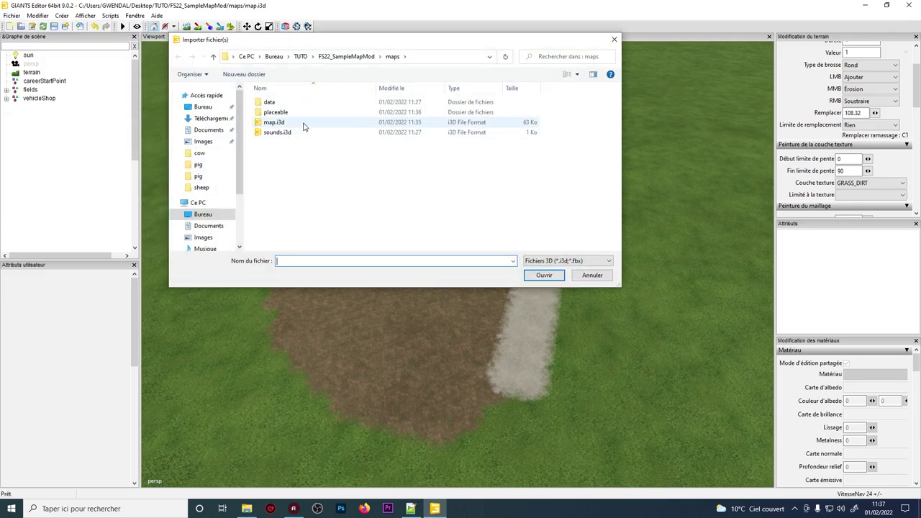
double_click(301, 113)
double_click(273, 103)
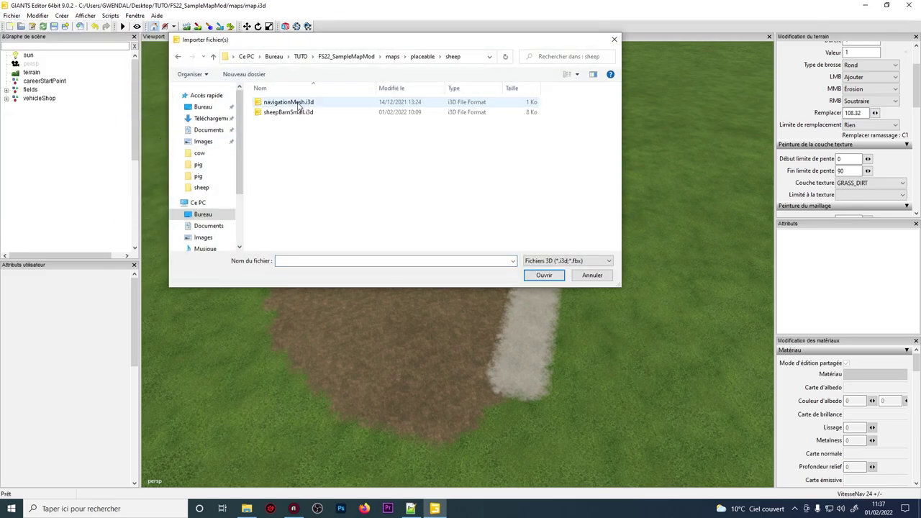
left_click(302, 112)
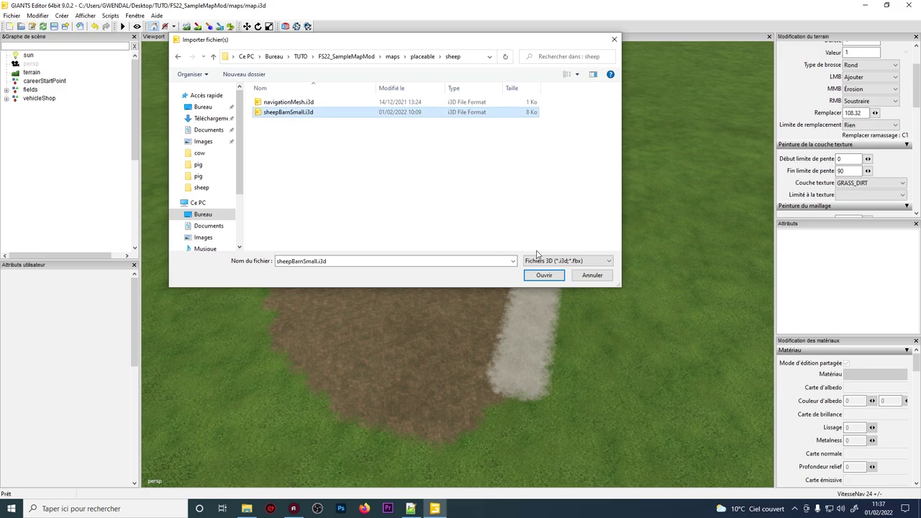
left_click(544, 275)
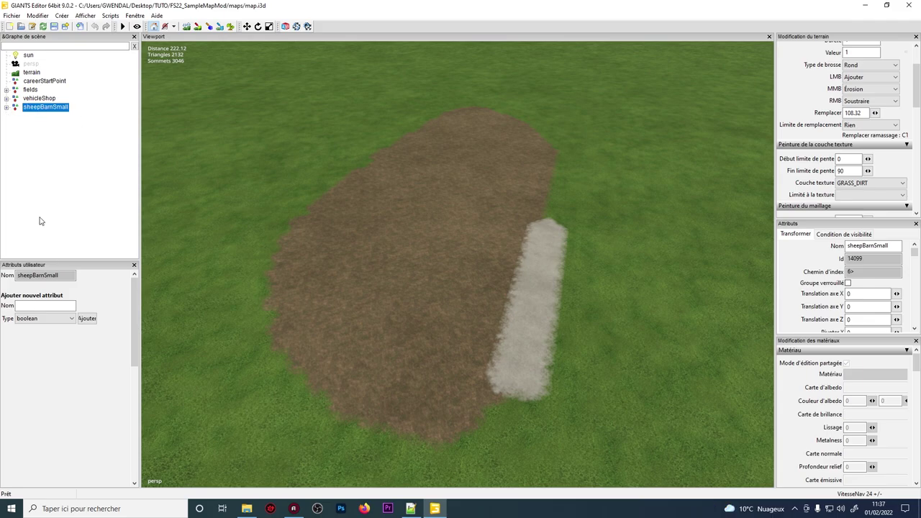
Step: Expand the sheepBarnSmall group and place its teleportNode on the dirt area using interactive placement
left_click(7, 107)
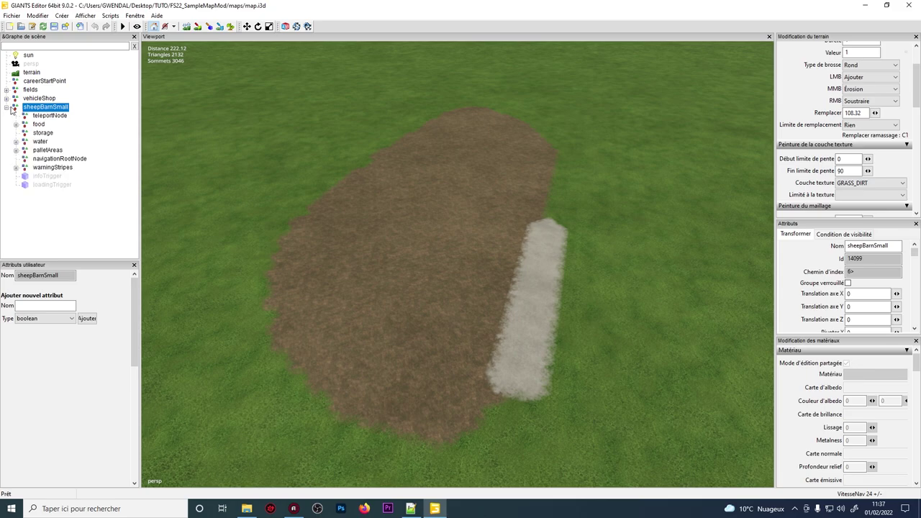
left_click(40, 116)
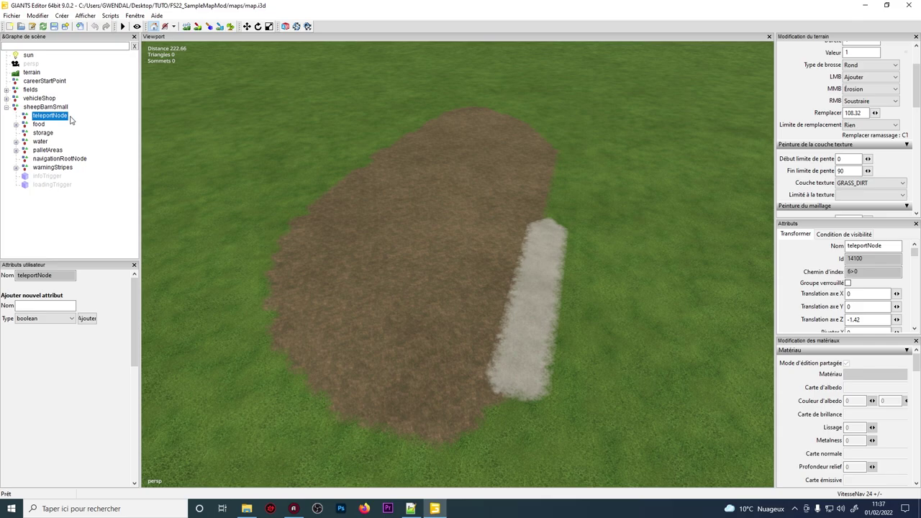
key("ctrl+b")
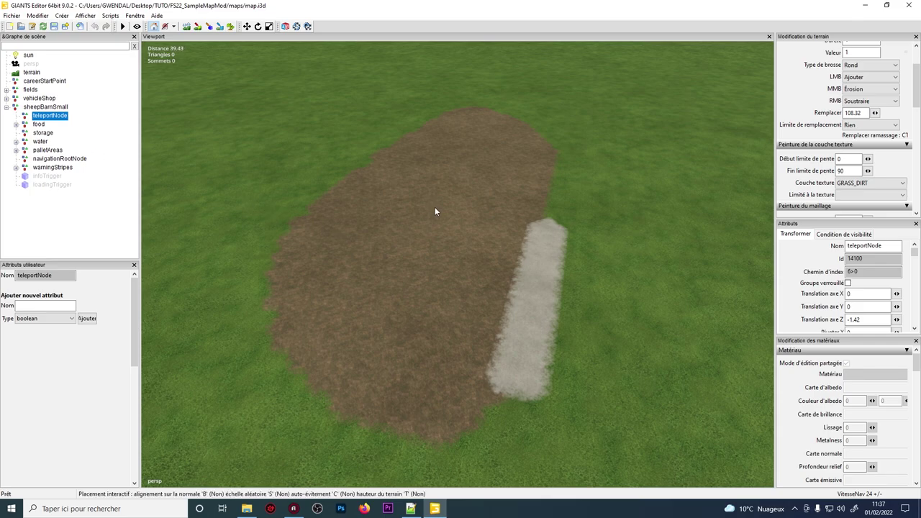
left_click(434, 208)
scroll(435, 160, "up", 5)
scroll(435, 160, "down", 6)
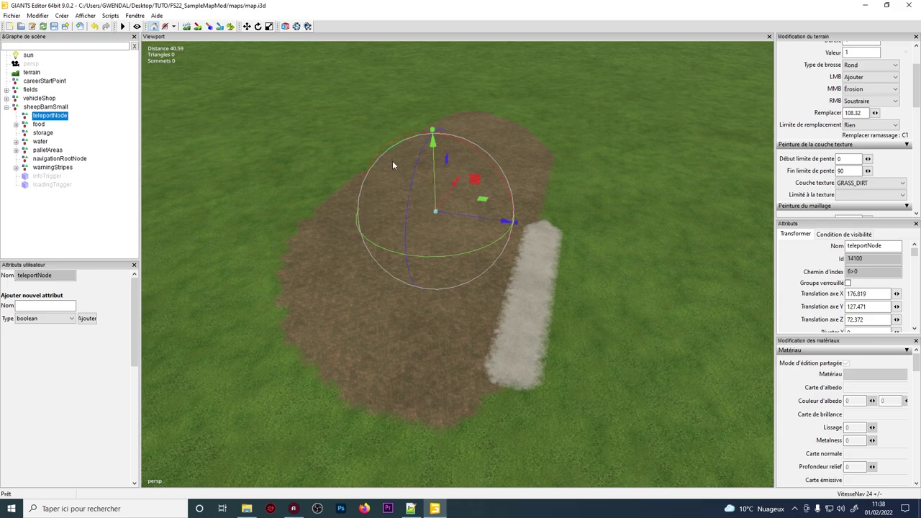
Step: Expand the food group and place the whole group at the near end of the concrete strip, where it meets the dirt
left_click(35, 125)
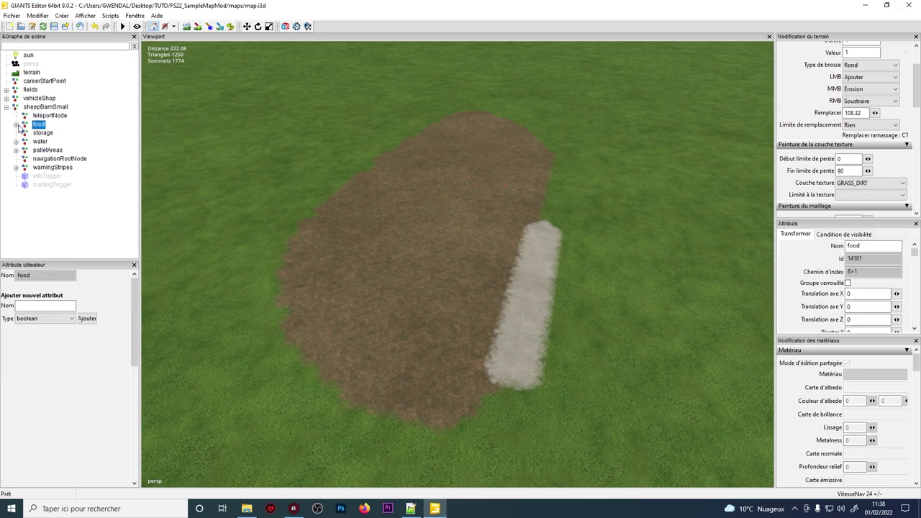
double_click(29, 126)
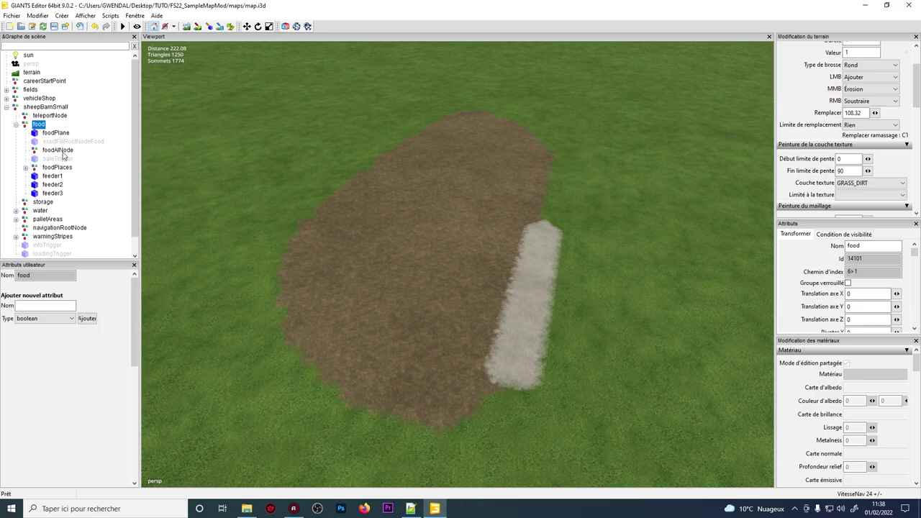
left_click(47, 134)
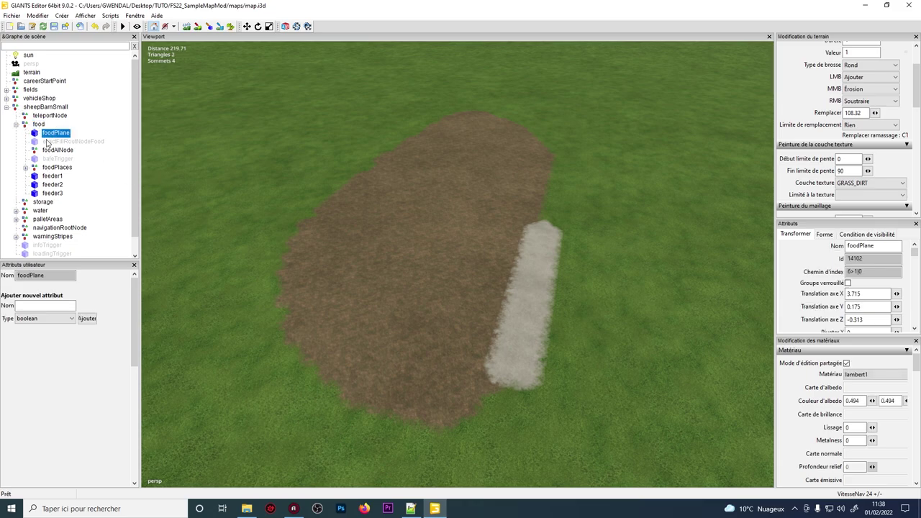
left_click(39, 125)
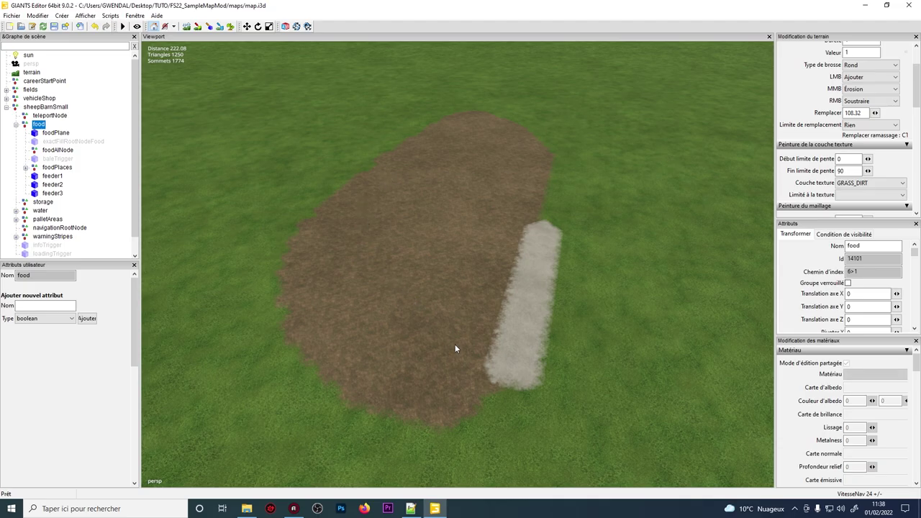
key("ctrl+b")
left_click(496, 386)
scroll(499, 313, "up", 4)
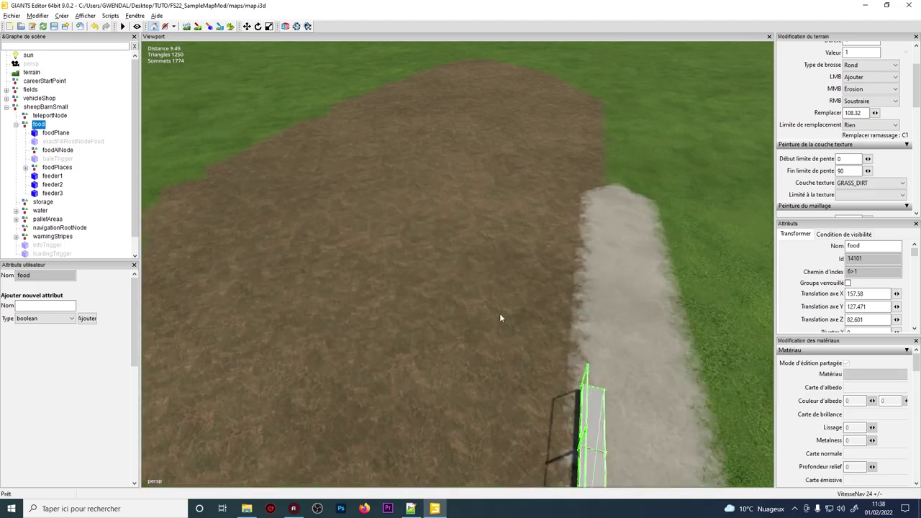
left_click_drag(499, 317, 403, 216, "alt")
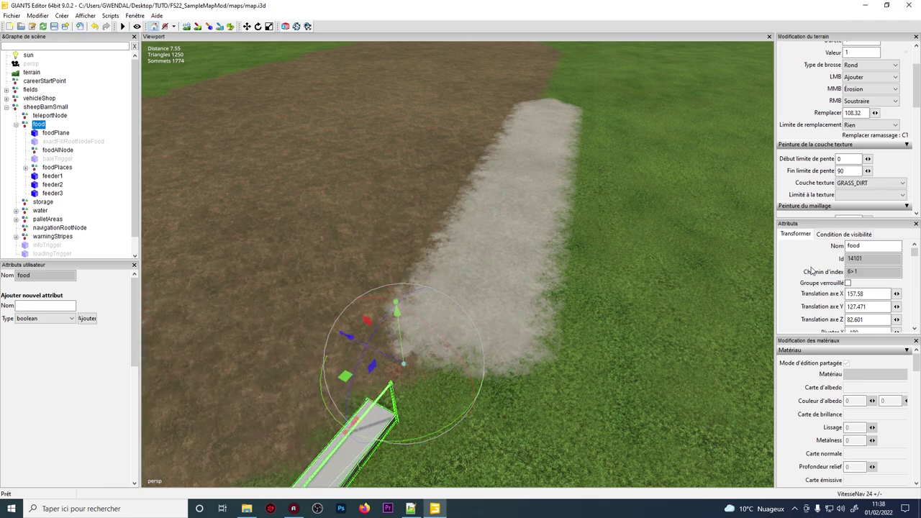
Step: Set the food group's Y rotation to 0 and move the feeders onto the dirt-side edge of the concrete strip
scroll(811, 270, "down", 2)
double_click(876, 287)
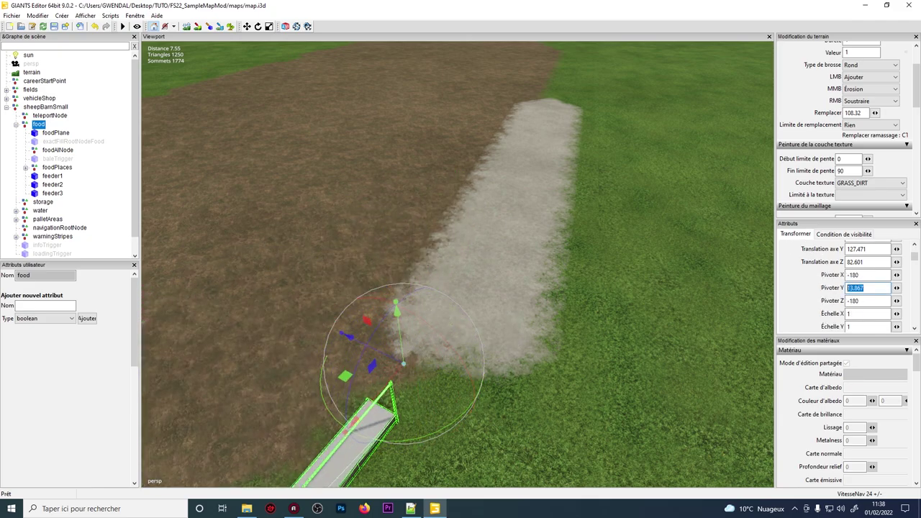
type("0")
key("Return")
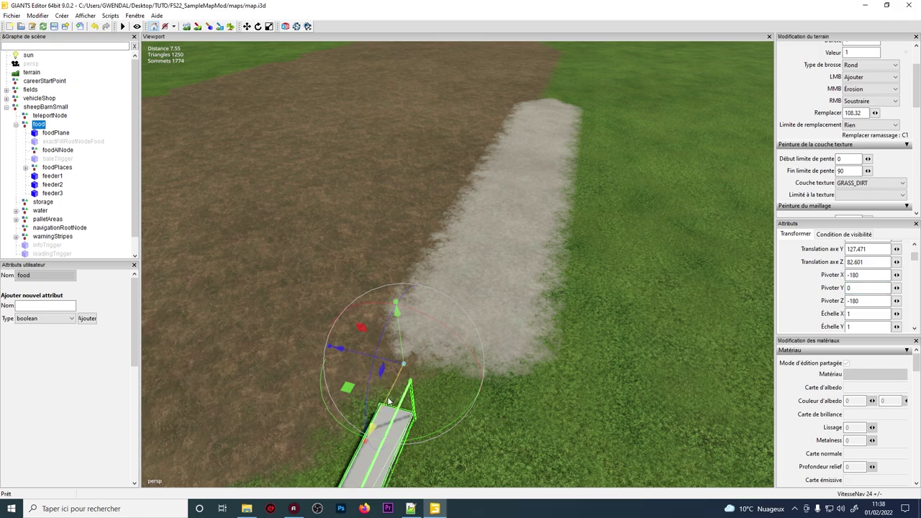
left_click_drag(389, 401, 456, 186)
left_click_drag(198, 160, 175, 161, "alt")
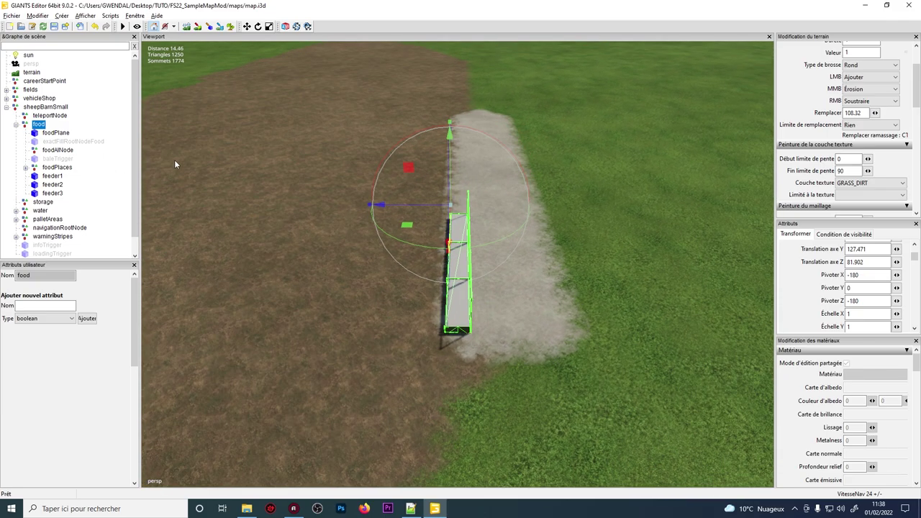
Step: Enable visibility for exactFillRootNodeFood, then select foodAINode to check its position beside the feeders
left_click(69, 141)
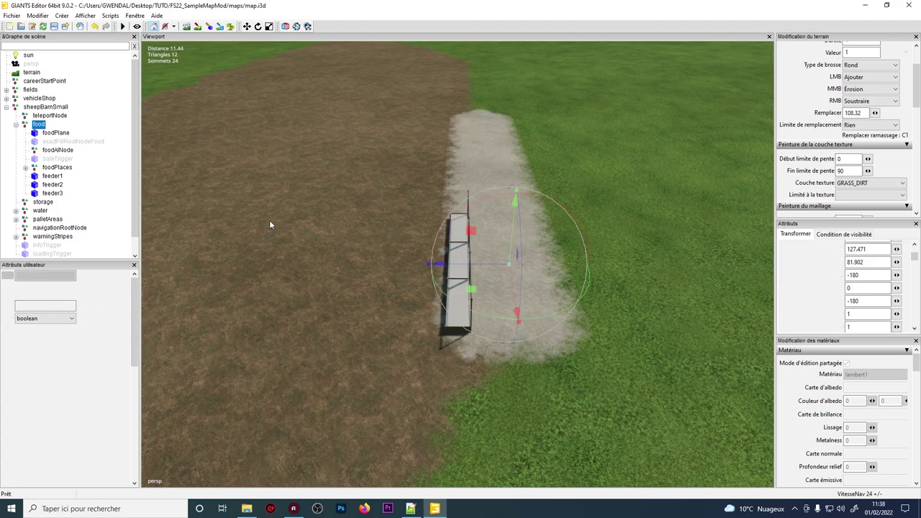
scroll(782, 292, "down", 3)
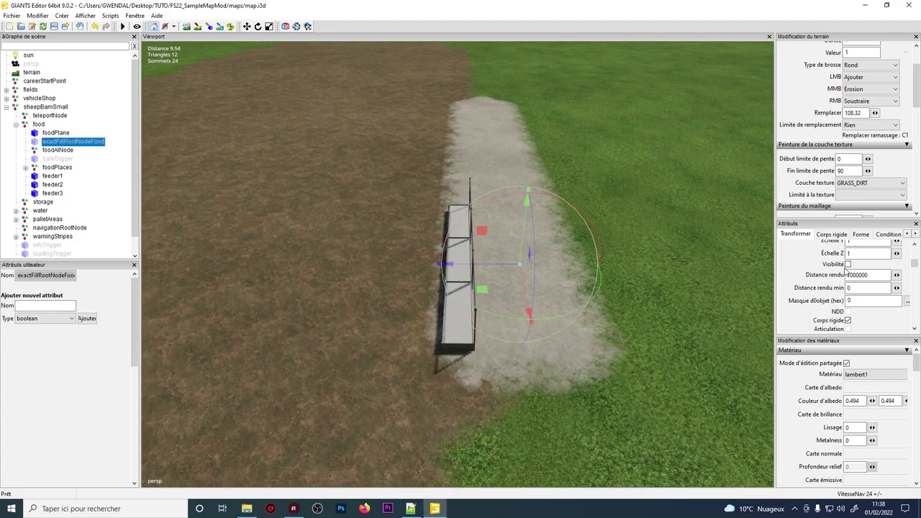
left_click(60, 150)
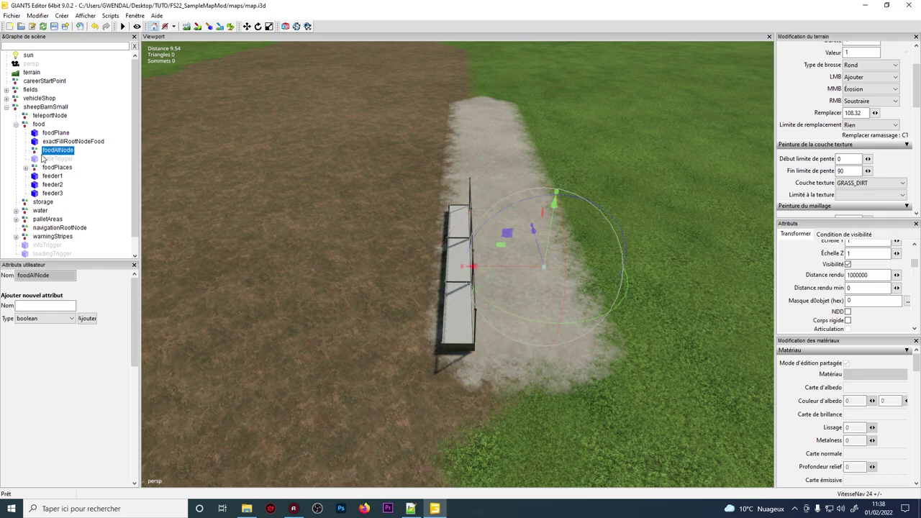
Step: Expand the water group and place the whole group near the far end of the concrete strip
scroll(45, 160, "down", 1)
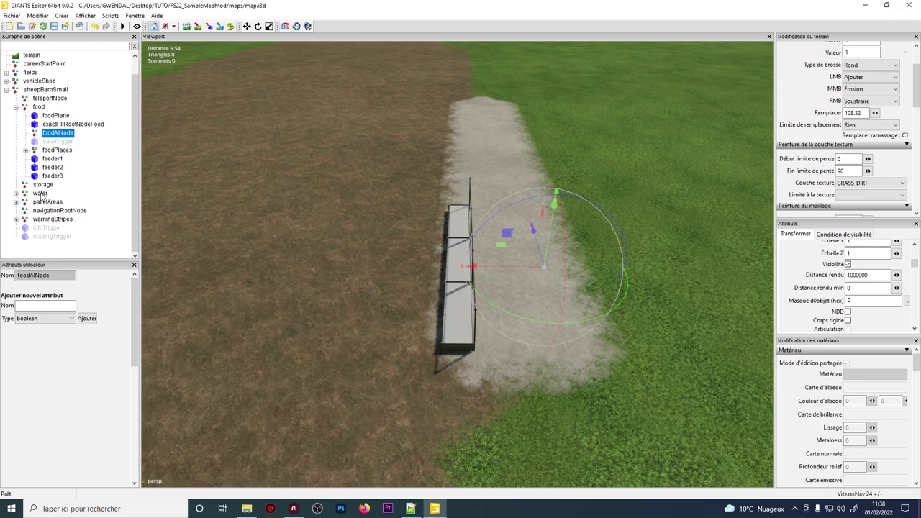
double_click(40, 194)
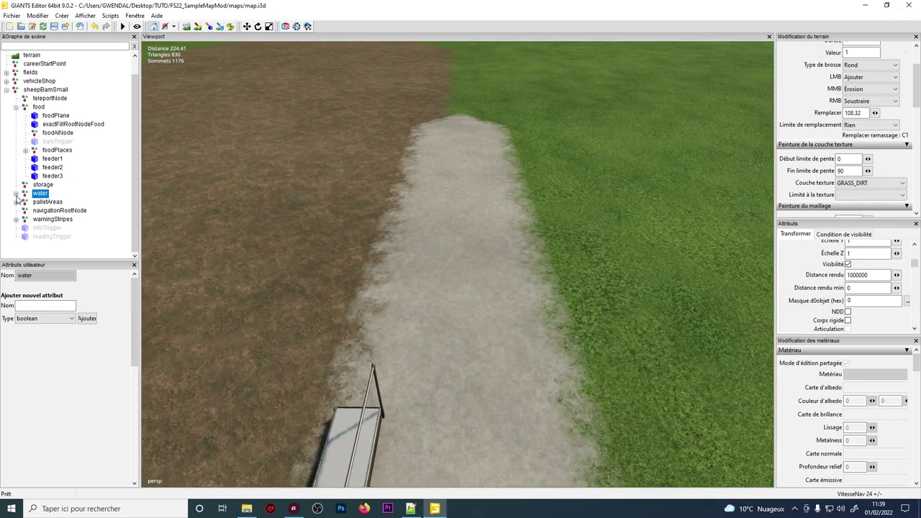
left_click(16, 194)
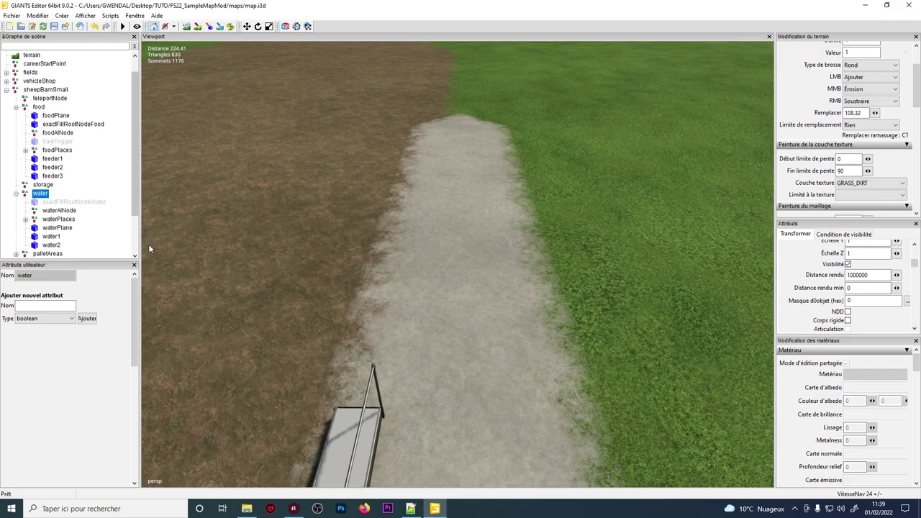
key("ctrl+b")
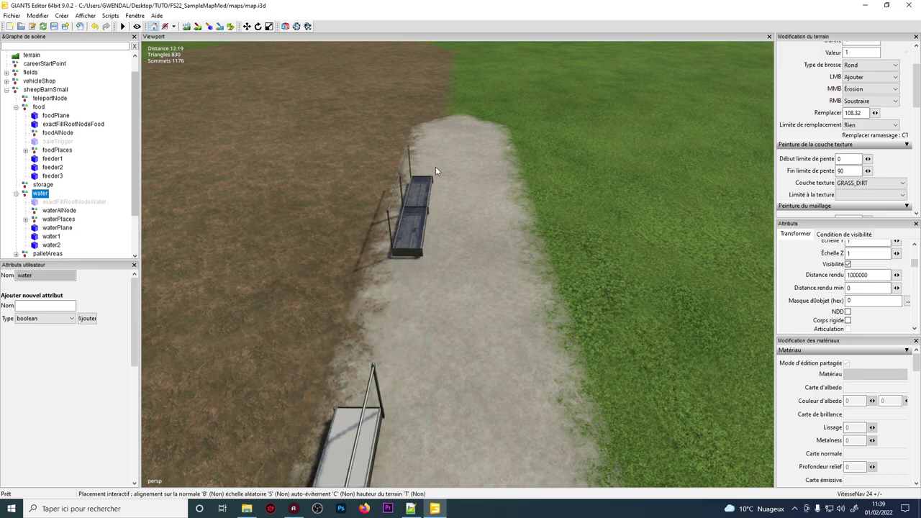
left_click(435, 167)
left_click_drag(446, 206, 408, 115)
Step: Set the water group's Y rotation to 0 and shift the troughs to the dirt-side edge of the concrete strip
scroll(790, 329, "up", 2)
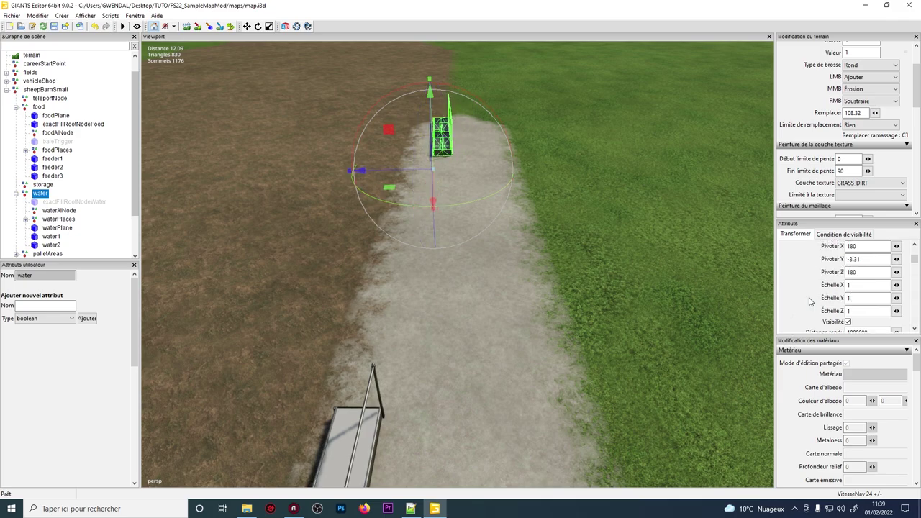
double_click(851, 258)
type("0")
key("Return")
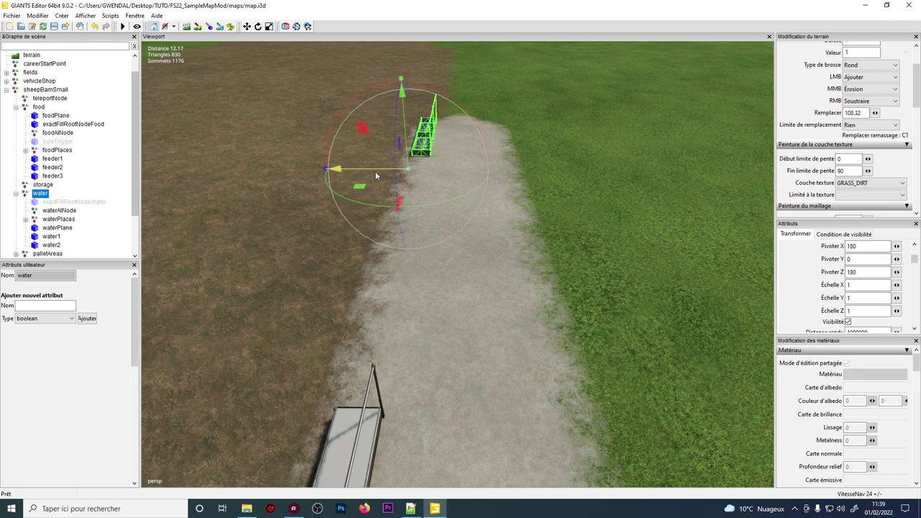
left_click_drag(391, 234, 320, 288)
scroll(331, 285, "up", 3)
scroll(342, 285, "down", 1)
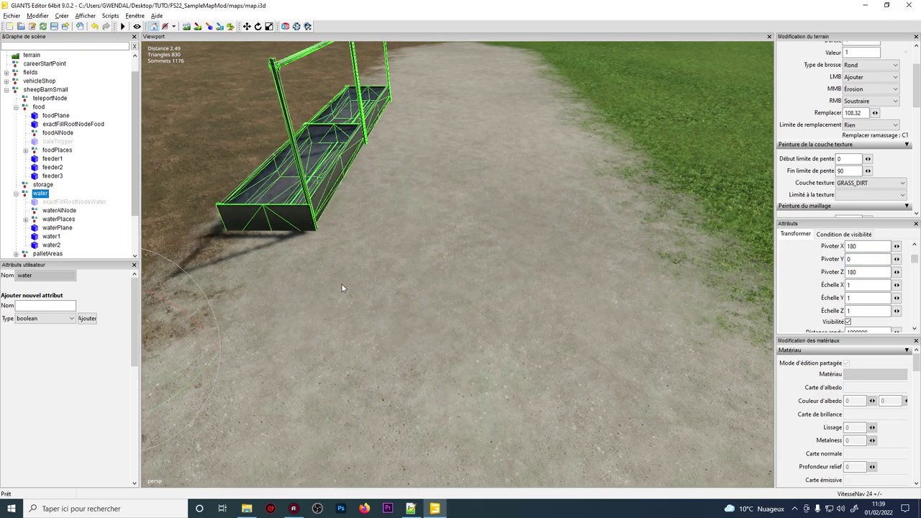
Step: Expand the palletAreas group and place it on the grass beside the dirt, beyond the water trough end of the concrete strip
middle_click_drag(342, 286, 354, 290, "alt")
middle_click_drag(499, 290, 400, 246, "alt")
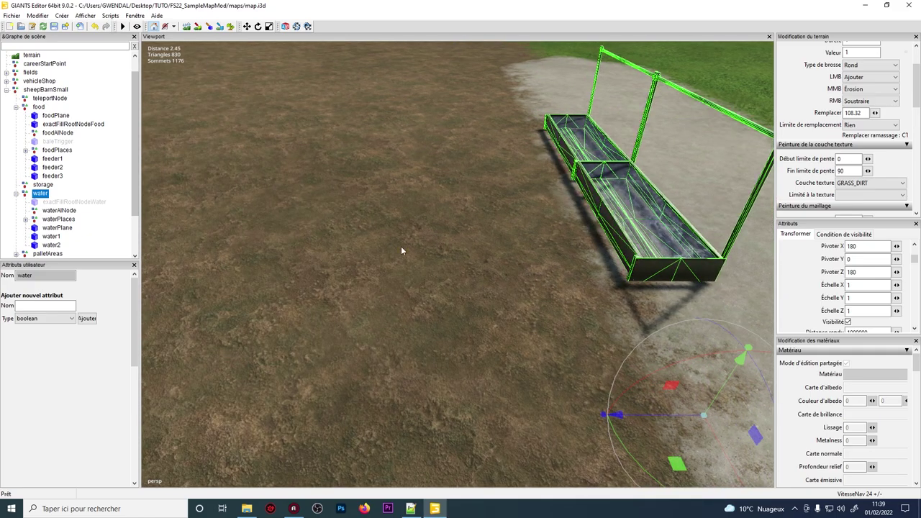
scroll(401, 246, "down", 4)
middle_click_drag(548, 312, 504, 256, "alt")
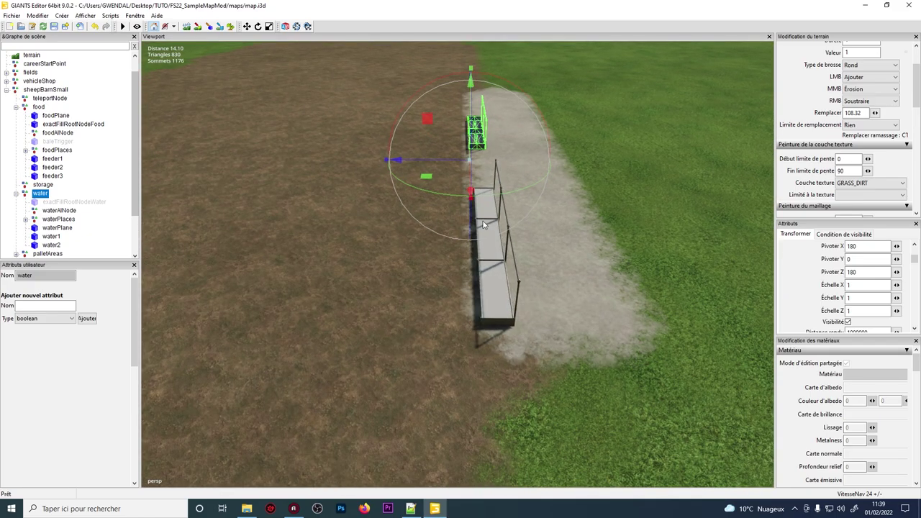
scroll(44, 223, "down", 2)
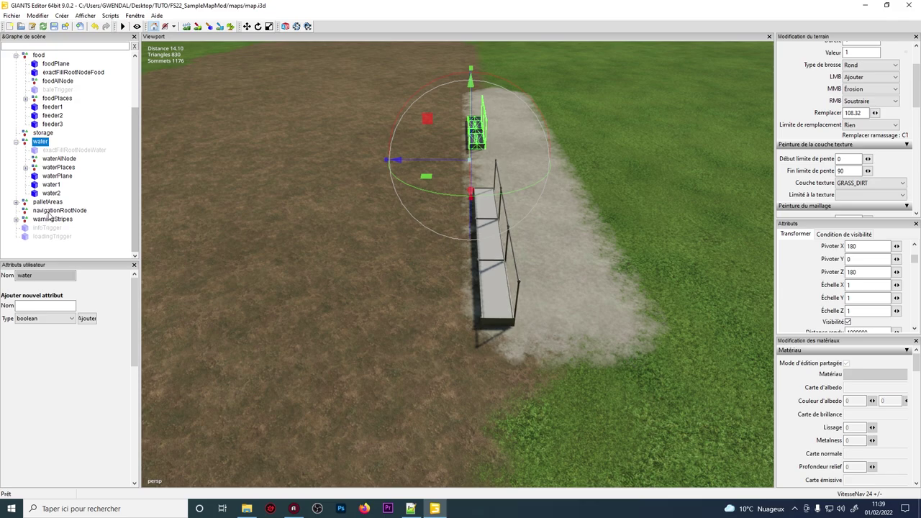
left_click(48, 202)
key("f")
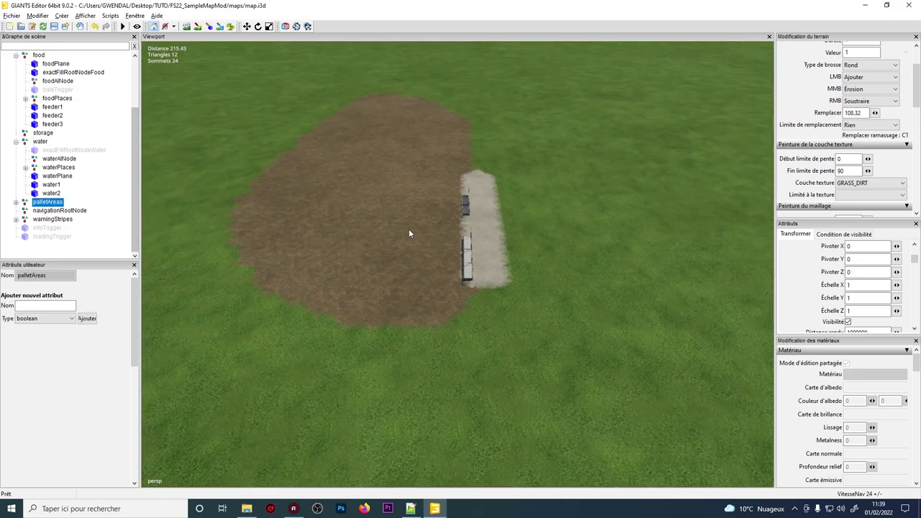
right_click_drag(402, 223, 428, 158, "alt")
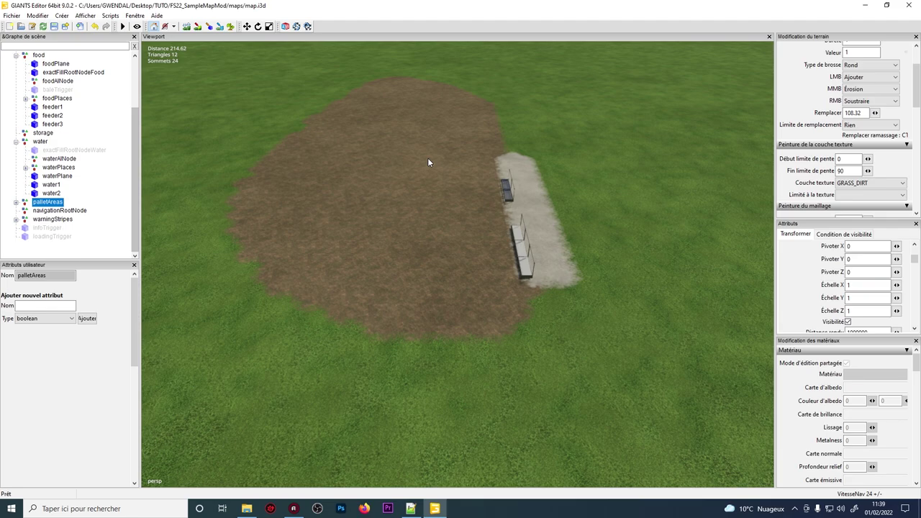
left_click_drag(428, 158, 412, 261, "alt")
right_click_drag(412, 261, 440, 232, "alt")
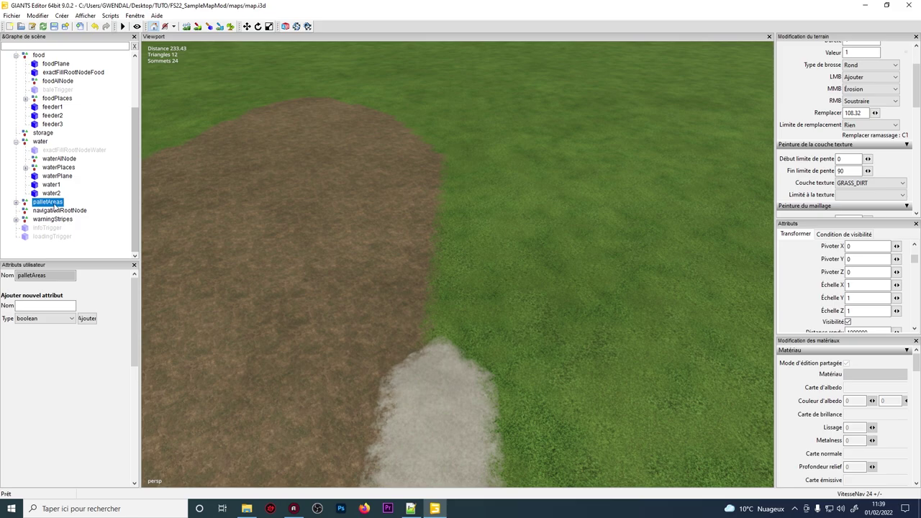
left_click(15, 202)
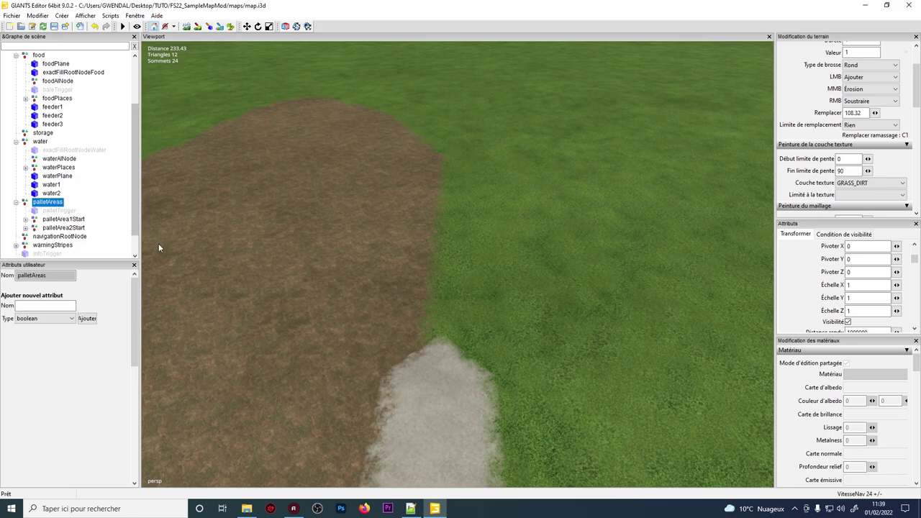
key("ctrl+b")
left_click(464, 234)
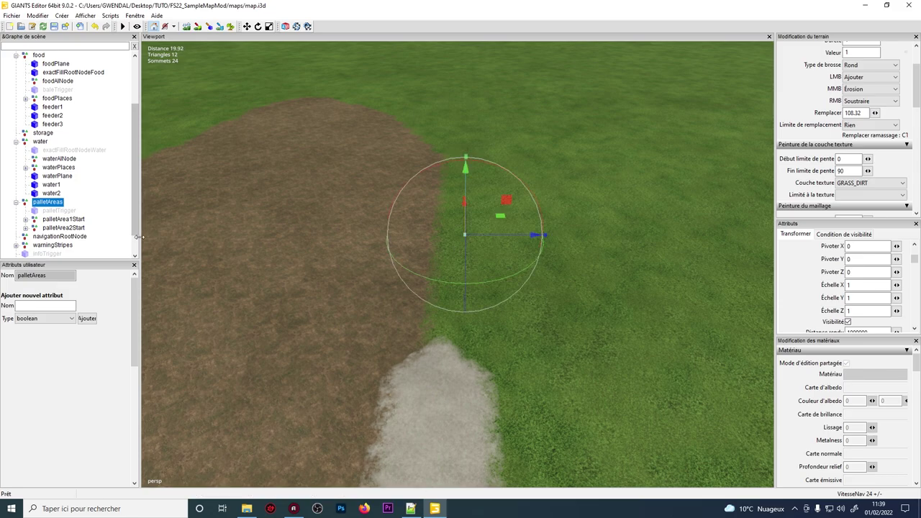
Step: Enable visibility for palletTrigger, then lower the palletAreas group slightly and shift it along the dirt edge toward the concrete strip
left_click(57, 211)
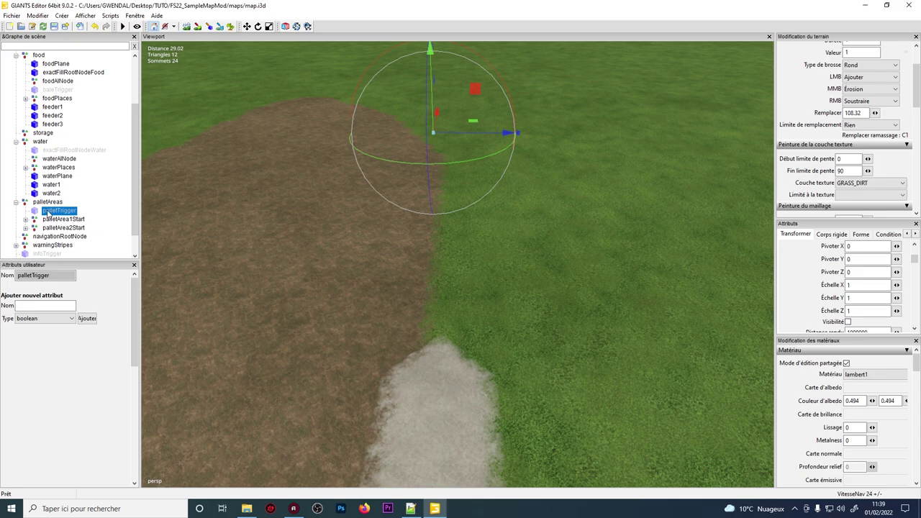
left_click(847, 321)
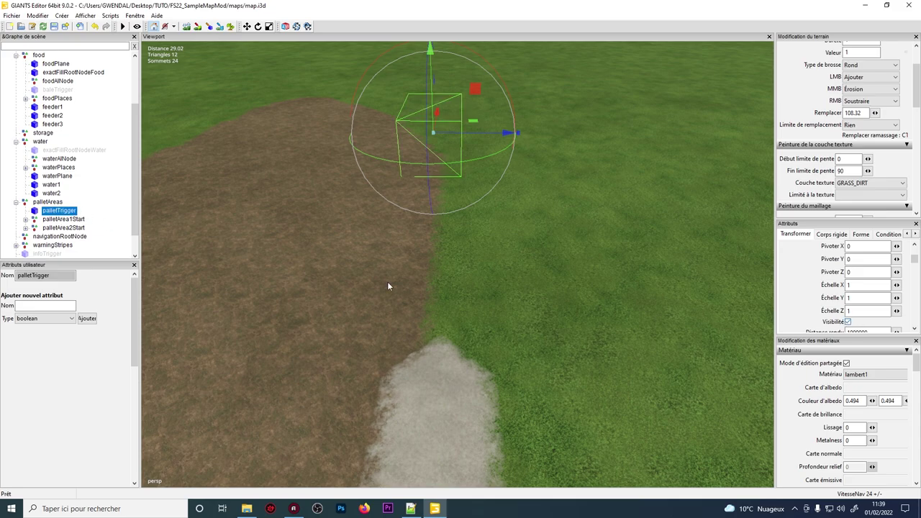
left_click(48, 202)
middle_click_drag(415, 192, 346, 250, "alt")
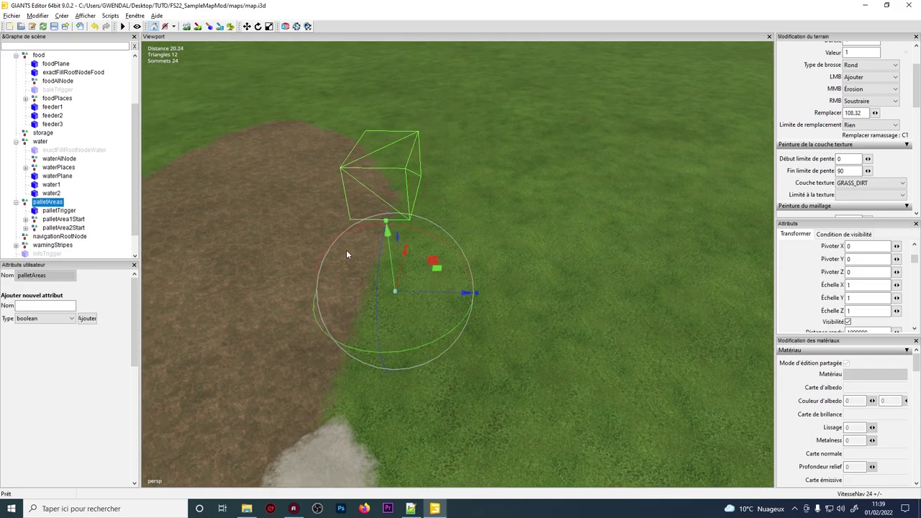
left_click_drag(346, 249, 539, 277, "alt")
middle_click_drag(538, 277, 457, 250)
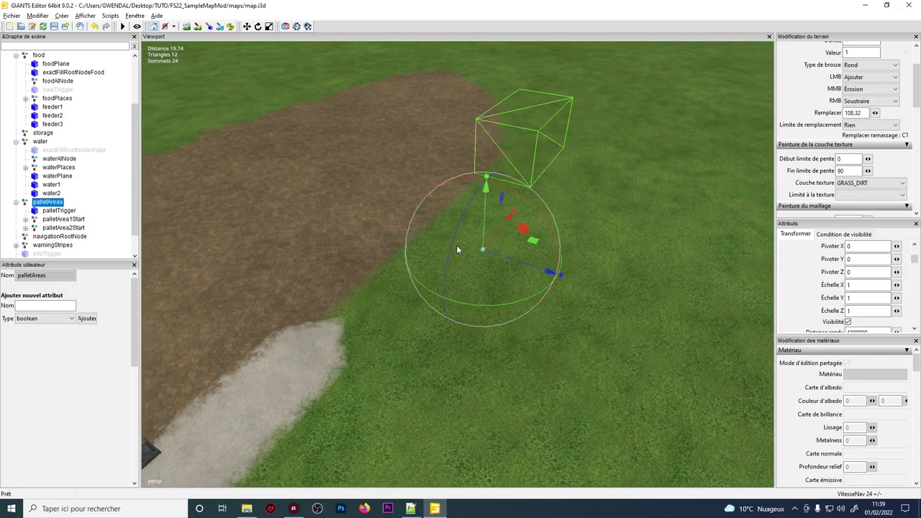
left_click_drag(483, 234, 483, 242)
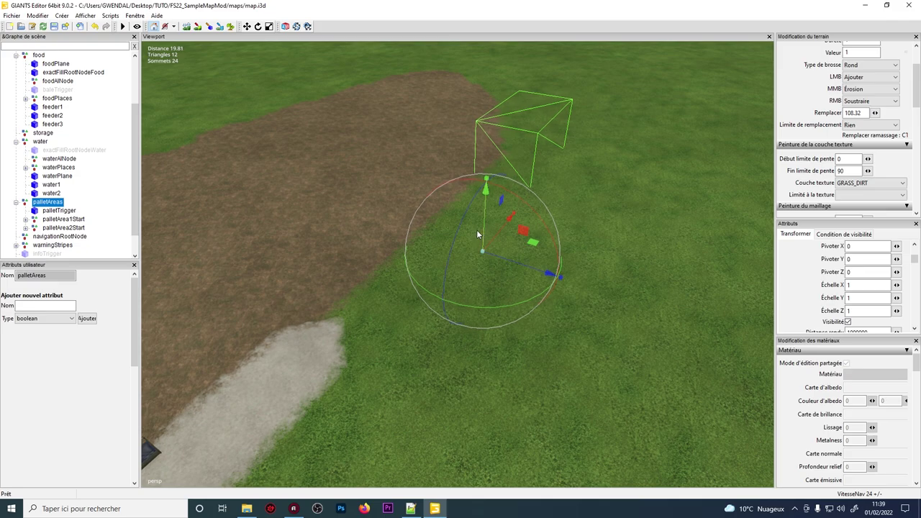
left_click_drag(498, 252, 189, 387)
left_click_drag(244, 378, 279, 351, "alt")
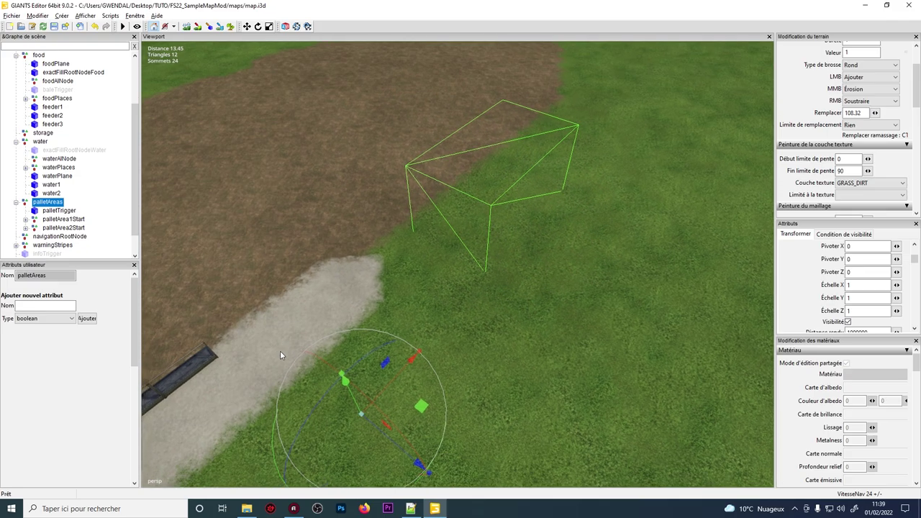
left_click_drag(382, 429, 505, 140)
Step: Paint the ground beneath the palletTrigger box with the GRAVEL texture layer, up to the edge of the dirt area
scroll(372, 377, "down", 3)
scroll(372, 376, "up", 4)
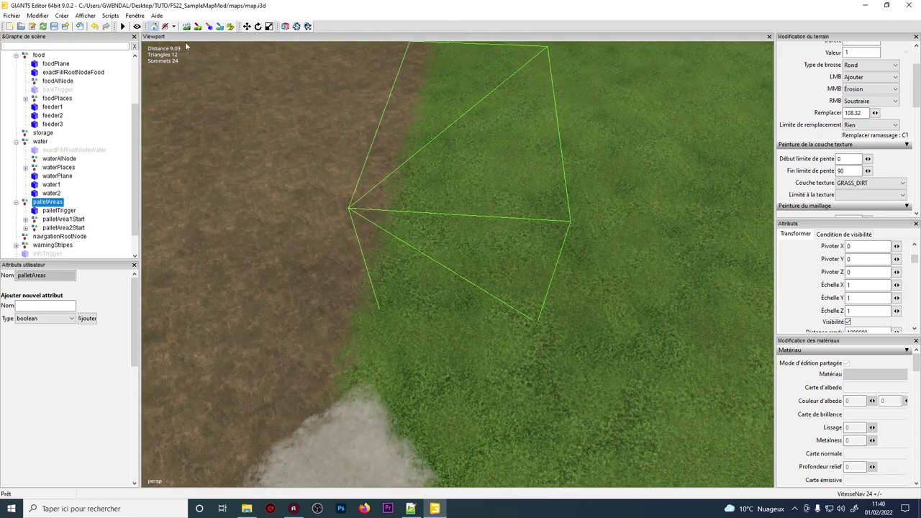
left_click(197, 26)
mouse_move(360, 86)
middle_mouse_down("alt")
mouse_move(375, 239)
mouse_move(371, 198)
middle_mouse_up("alt")
left_click(853, 190)
left_click(854, 183)
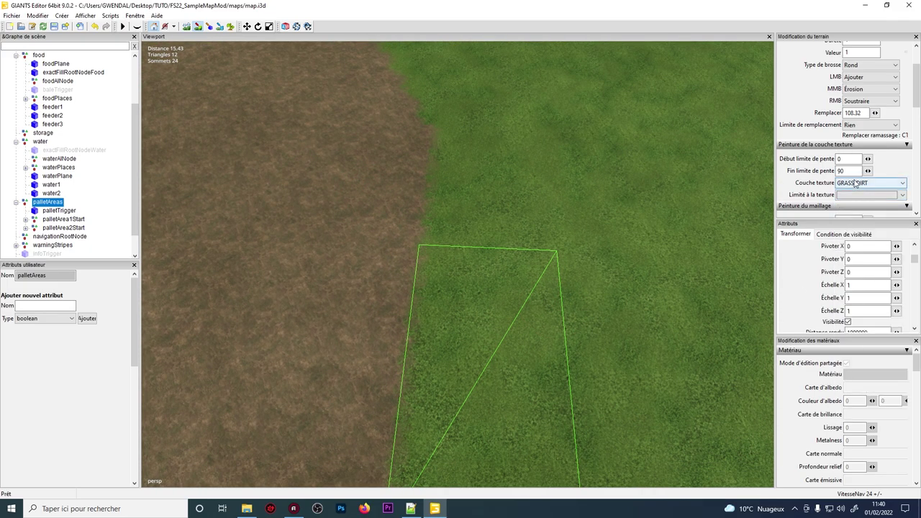
left_click(855, 182)
left_click(888, 237)
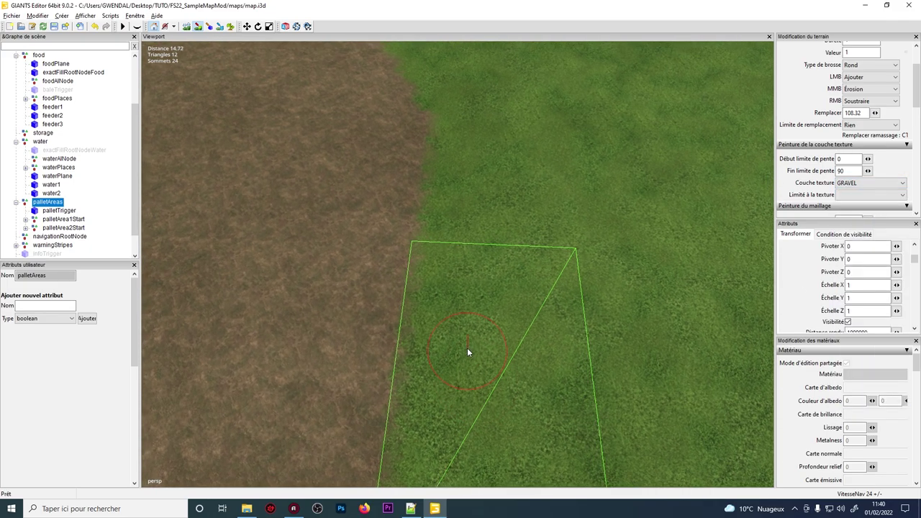
scroll(453, 334, "up", 2)
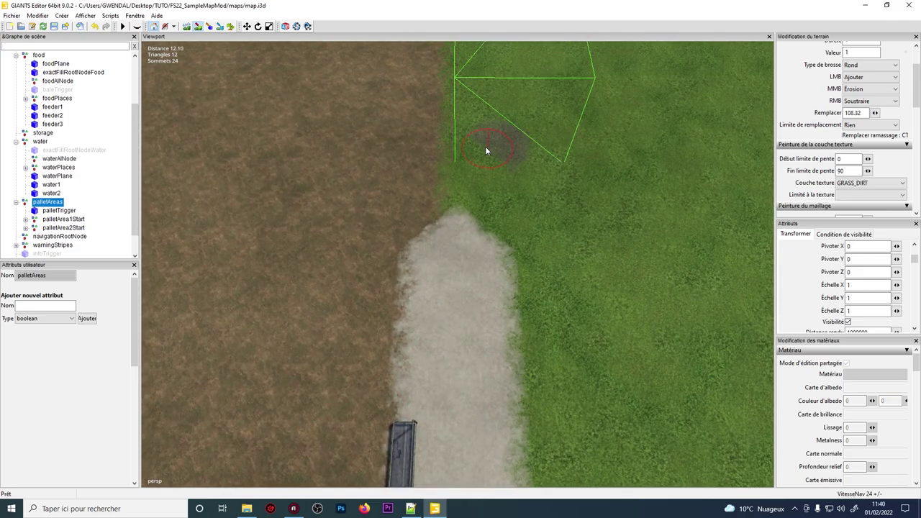
mouse_move(566, 152)
middle_mouse_down("alt")
mouse_move(543, 177)
mouse_move(521, 235)
middle_mouse_up("alt")
mouse_move(521, 236)
left_mouse_down()
mouse_move(496, 126)
mouse_move(454, 109)
mouse_move(434, 206)
mouse_move(476, 149)
left_mouse_up()
scroll(431, 224, "down", 5)
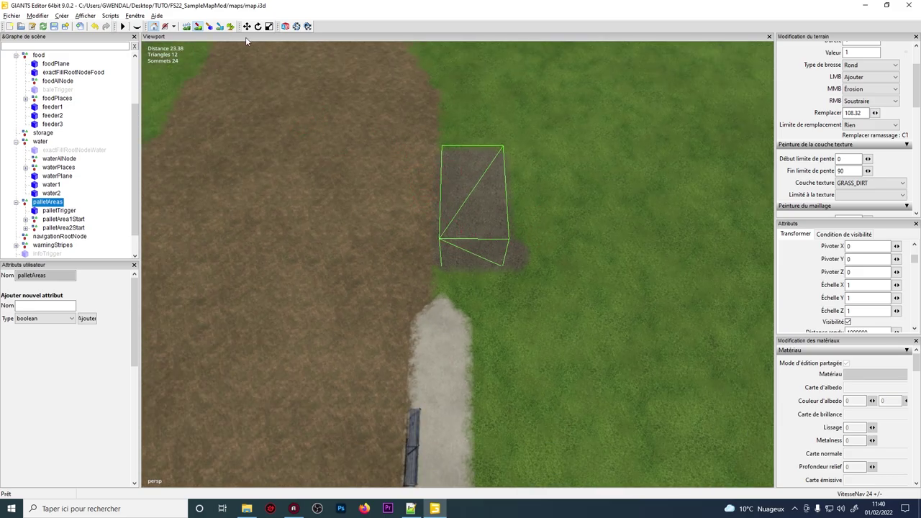
left_click(198, 28)
Step: Examine how the palletTrigger box sits over the painted gravel patch from several angles
scroll(484, 221, "down", 4)
middle_click_drag(484, 222, 468, 215, "alt")
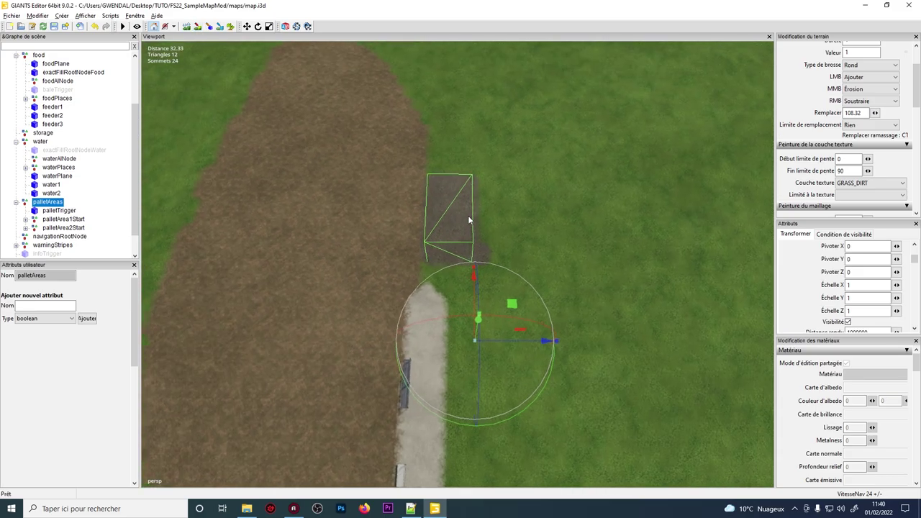
left_click_drag(467, 215, 330, 176, "alt")
scroll(96, 179, "down", 2)
left_click_drag(406, 274, 405, 205, "alt")
scroll(404, 208, "up", 3)
scroll(64, 200, "down", 1)
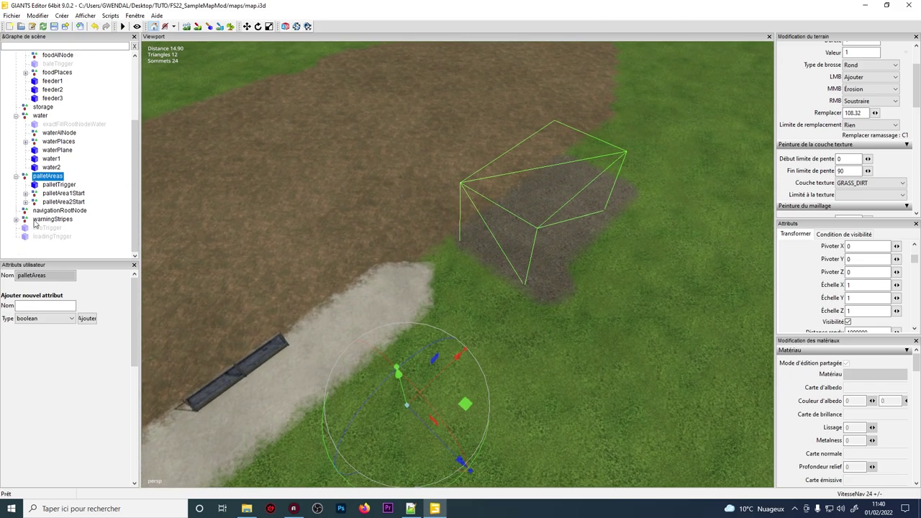
Step: Expand the warningStripes group and place the markerPallets corner stripes on the gravel patch
left_click(51, 219)
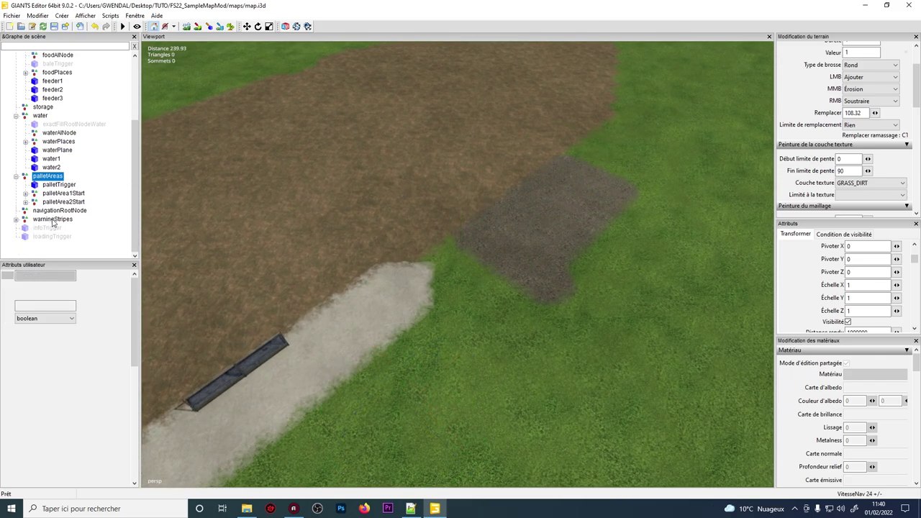
left_click(16, 220)
key("alt")
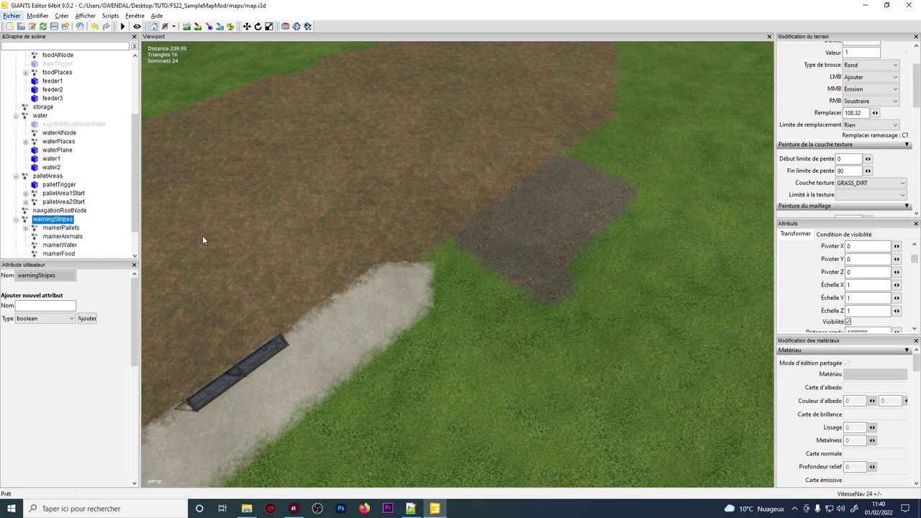
scroll(133, 198, "down", 2)
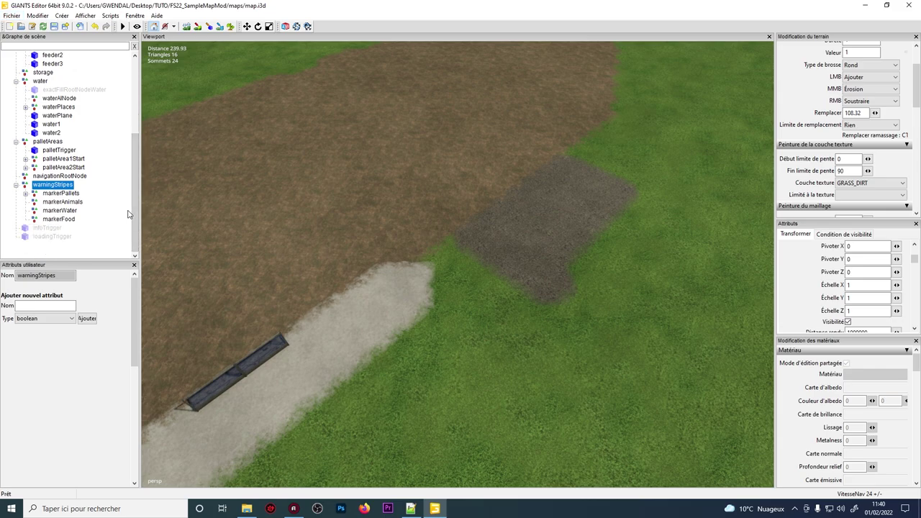
left_click(62, 193)
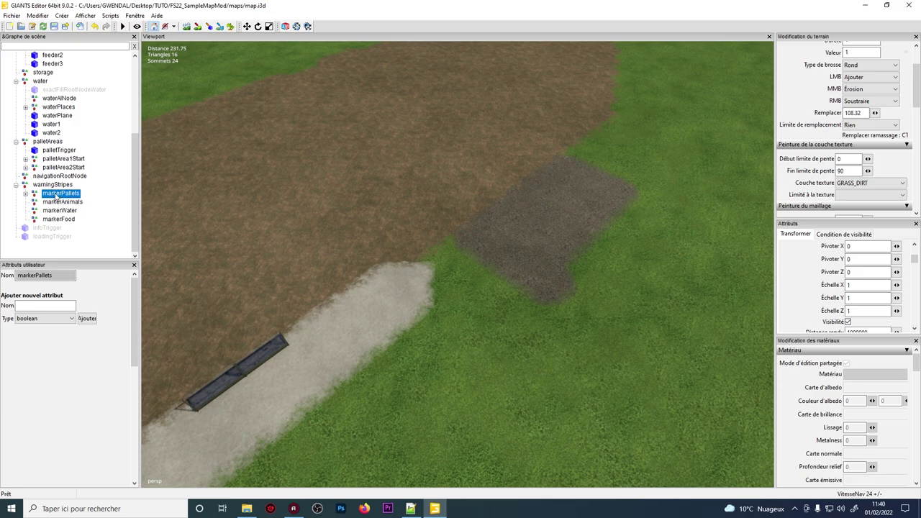
key("ctrl+b")
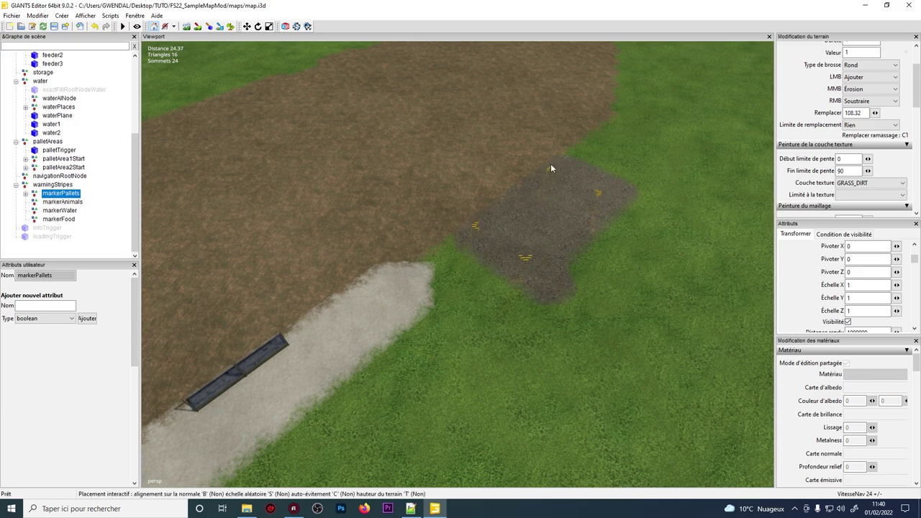
left_click(550, 167)
left_click_drag(549, 166, 545, 192, "alt")
Step: Compare the pallet trigger box with the corner stripes, then select warningStripes and palletAreas together and shift them over the gravel patch
left_click(54, 141)
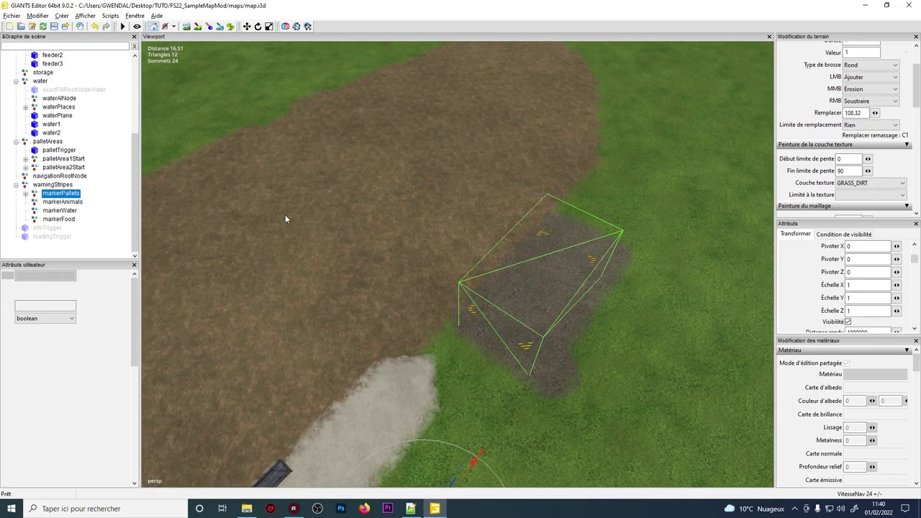
scroll(432, 236, "up", 3)
middle_click_drag(432, 240, 408, 240, "alt")
scroll(409, 240, "up", 2)
left_click_drag(326, 189, 515, 245, "alt")
middle_click_drag(514, 245, 505, 247, "alt")
left_click_drag(505, 247, 496, 247, "alt")
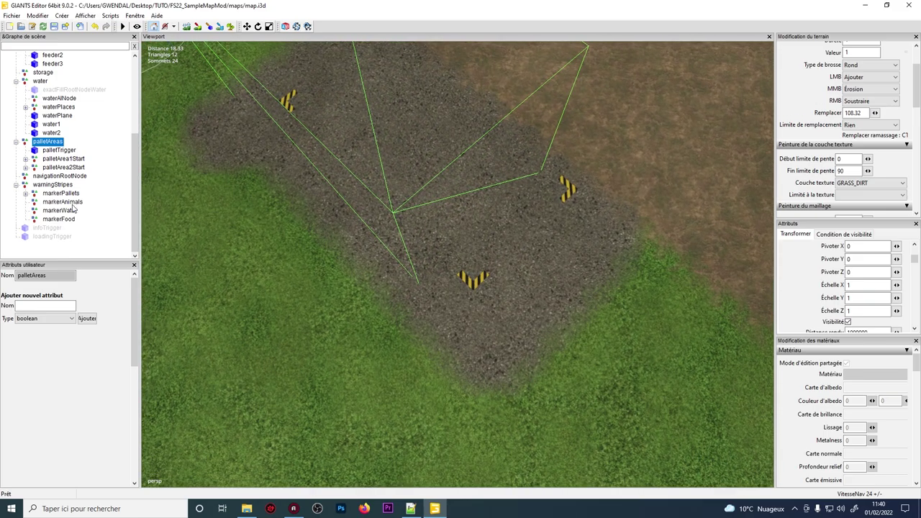
left_click(56, 185)
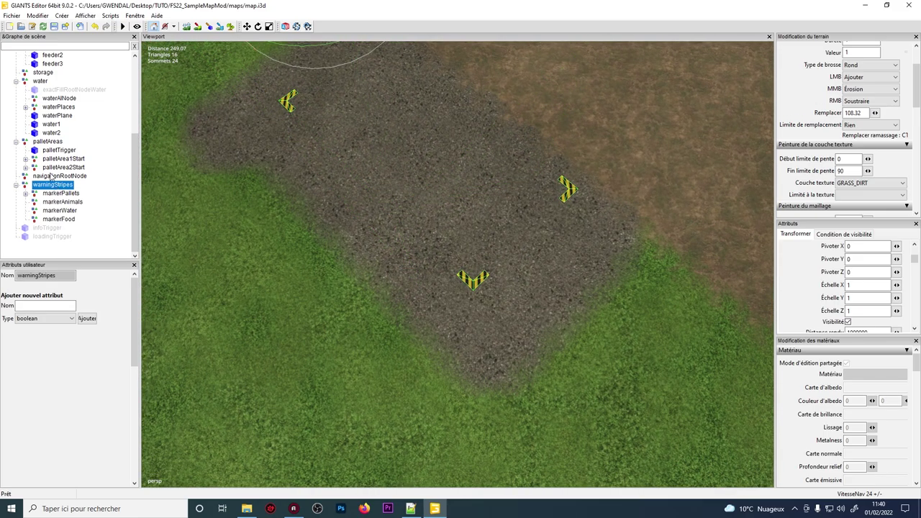
left_click(47, 143, "ctrl")
left_click_drag(352, 217, 306, 101, "alt")
left_click_drag(399, 147, 278, 125)
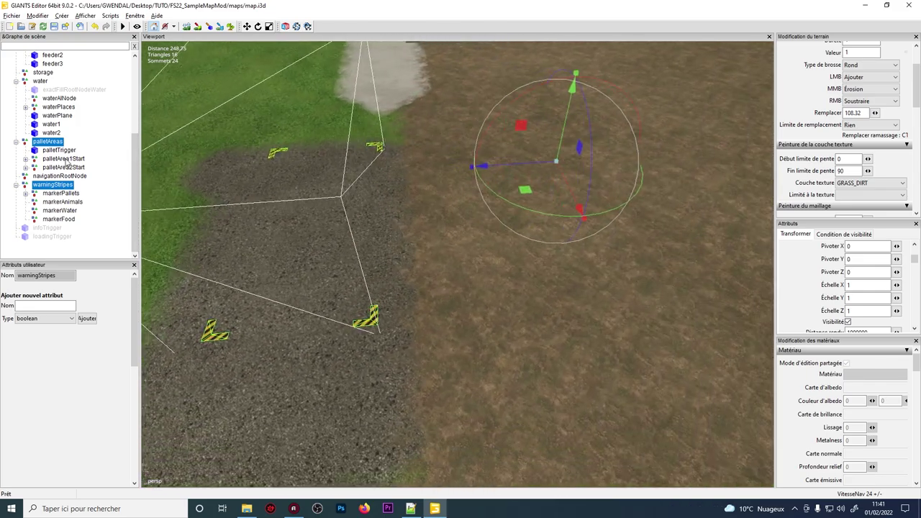
Step: Adjust the position of the palletAreas group alone so its trigger box lines up with the four corner stripes
left_click(48, 143)
scroll(376, 185, "up", 5)
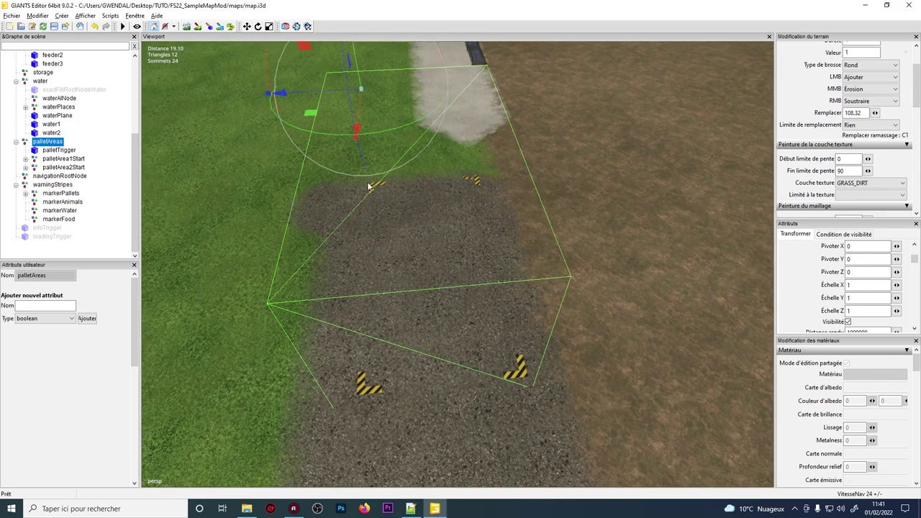
left_click_drag(366, 108, 586, 217)
right_click_drag(586, 221, 474, 250)
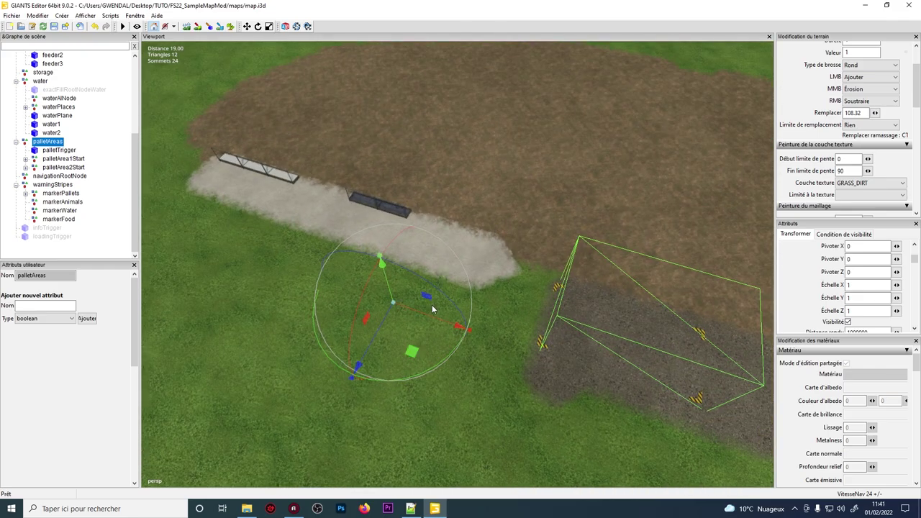
Step: Place markerAnimals on the grass just beside the edge of the dirt area, near the feeder end
right_click_drag(432, 310, 289, 240)
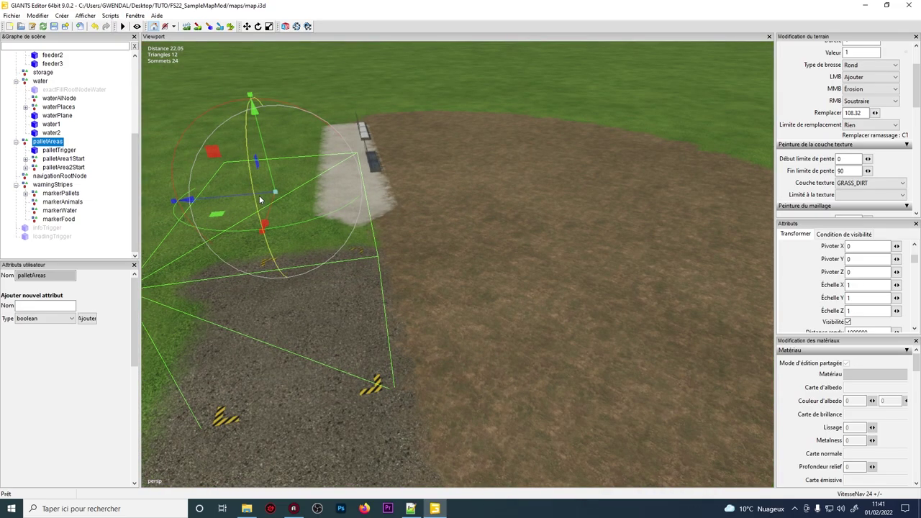
right_click_drag(260, 199, 633, 155)
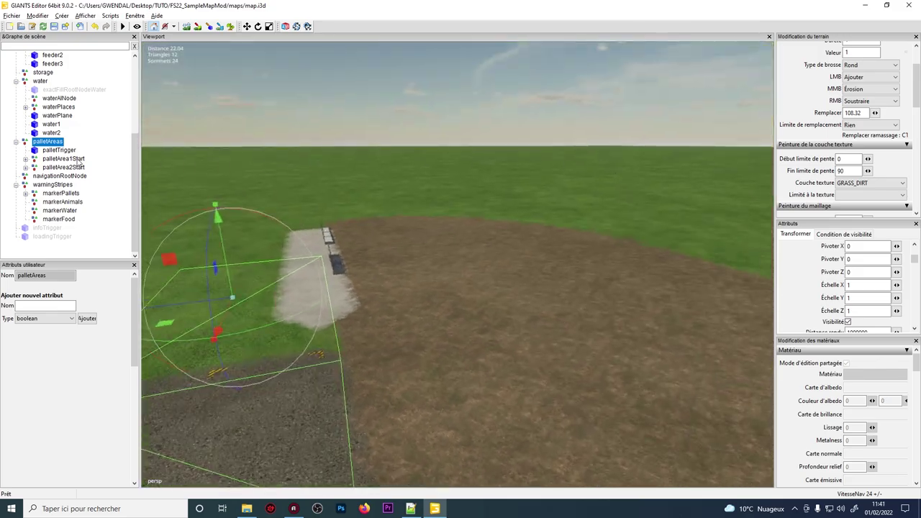
left_click(62, 202)
key("a")
right_click_drag(343, 220, 592, 264)
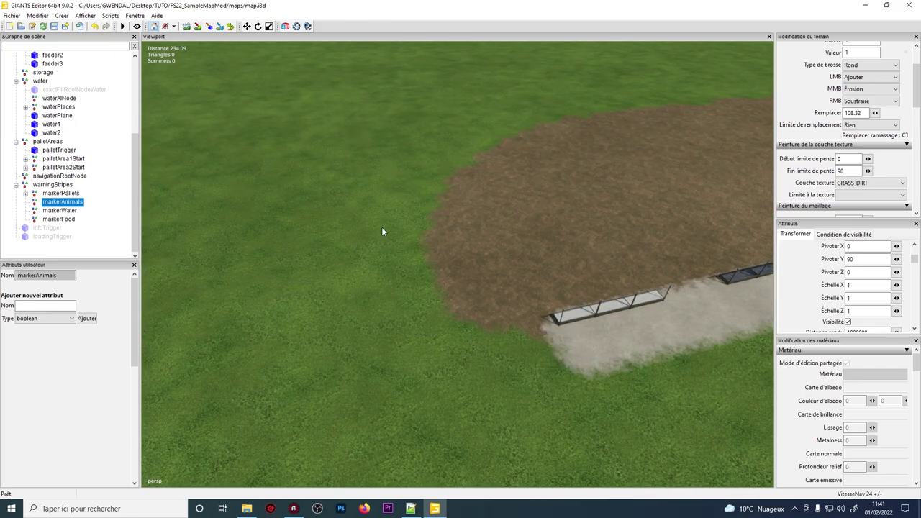
right_click_drag(382, 233, 360, 236)
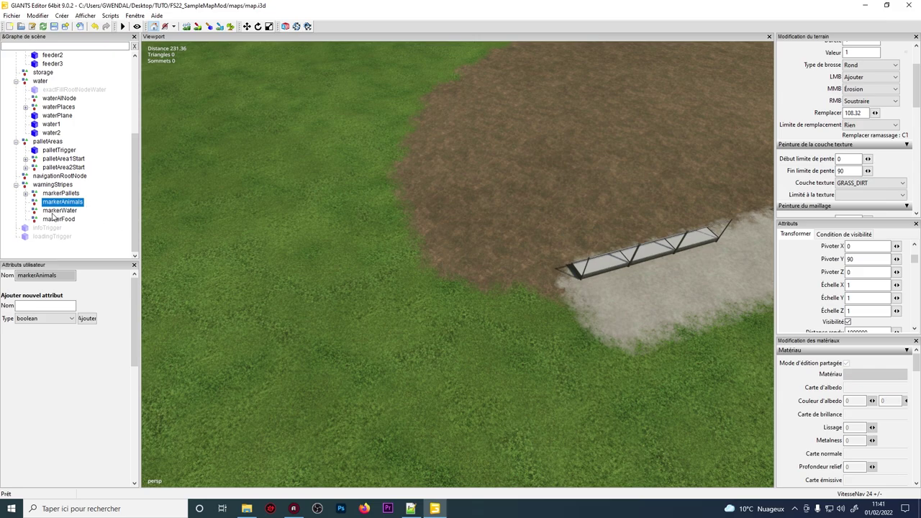
left_click(375, 214)
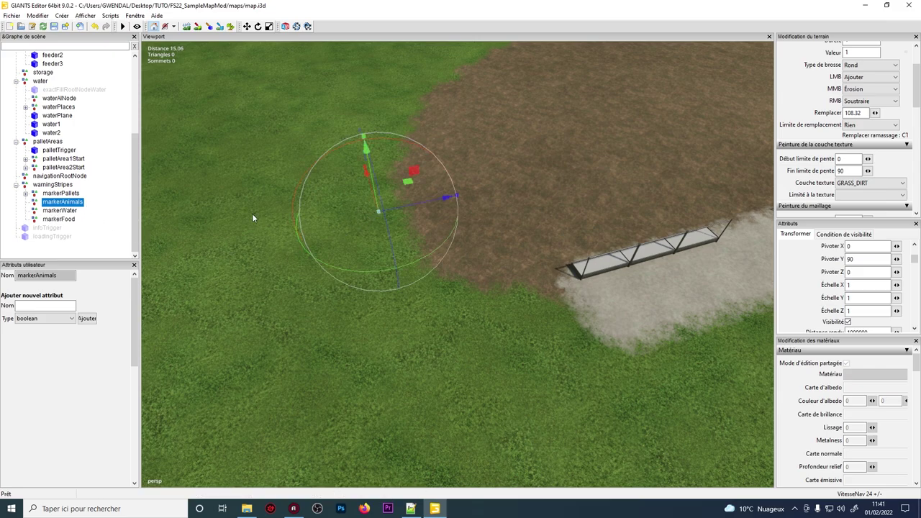
Step: Place markerWater in front of the water trough and markerFood in front of the feeders on the pale gravel strip
left_click(72, 211)
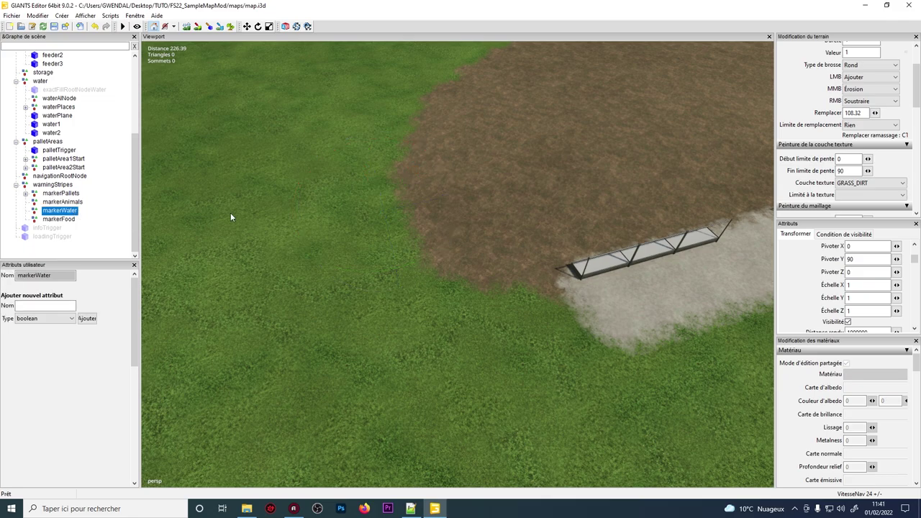
left_click_drag(287, 219, 380, 241, "alt")
middle_click_drag(381, 241, 161, 249, "alt")
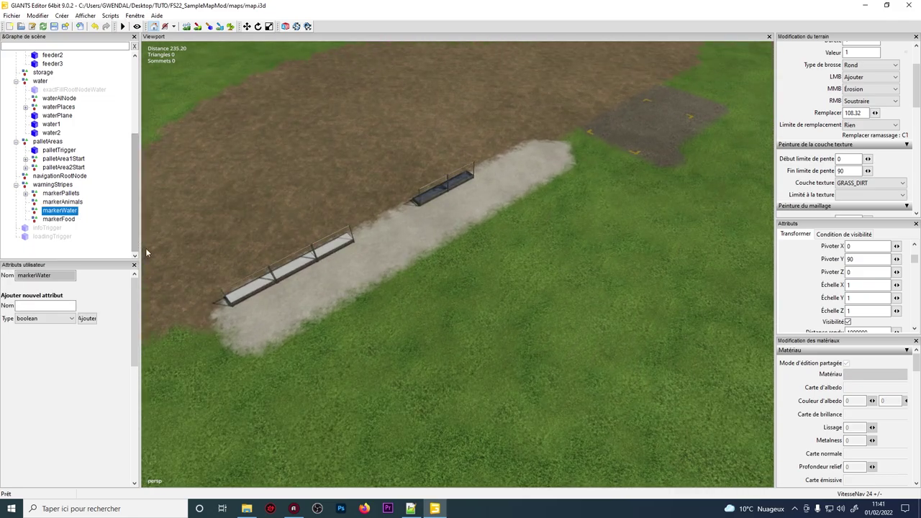
left_click(458, 204)
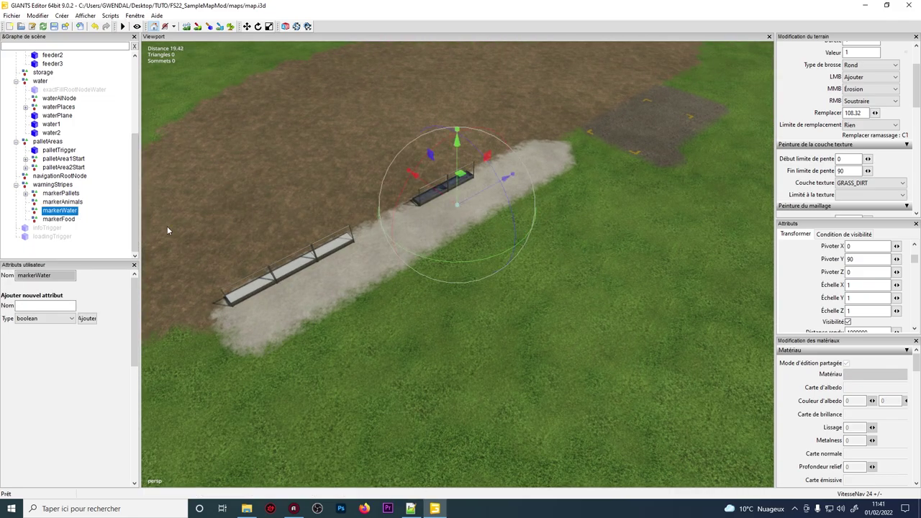
left_click(62, 219)
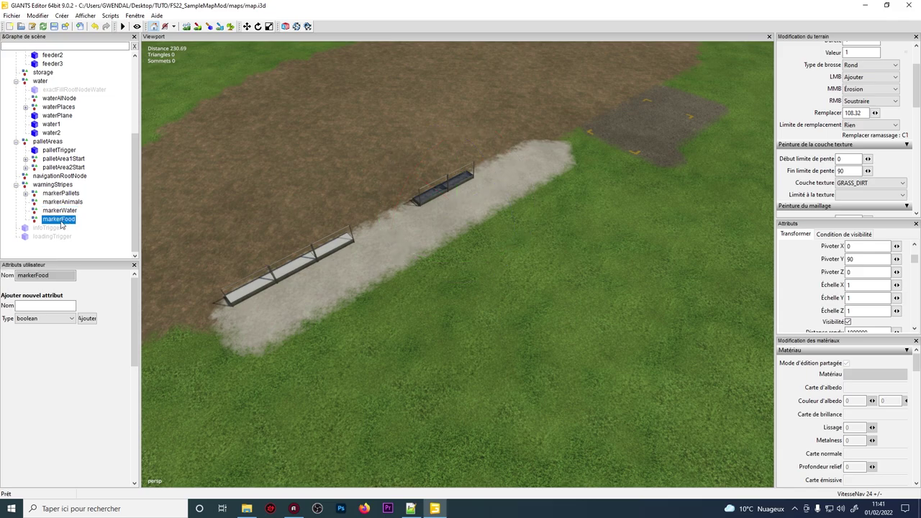
left_click(311, 286)
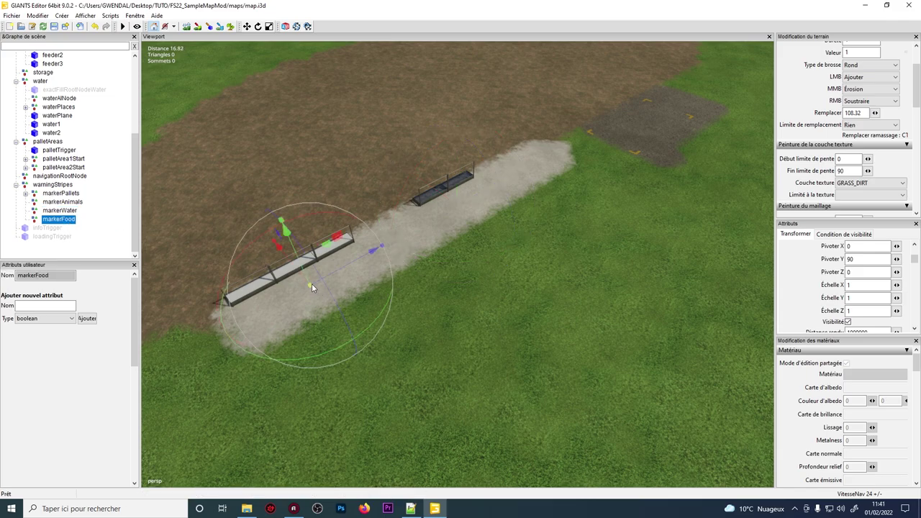
Step: Make infoTrigger visible and place it over the dirt area
left_click(47, 228)
scroll(791, 283, "down", 1)
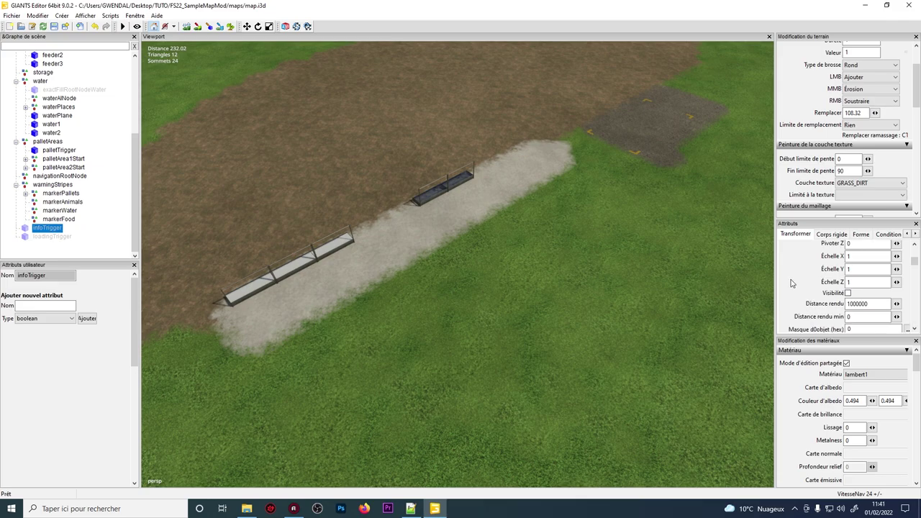
left_click(847, 292)
scroll(405, 214, "down", 3)
key("ctrl+b")
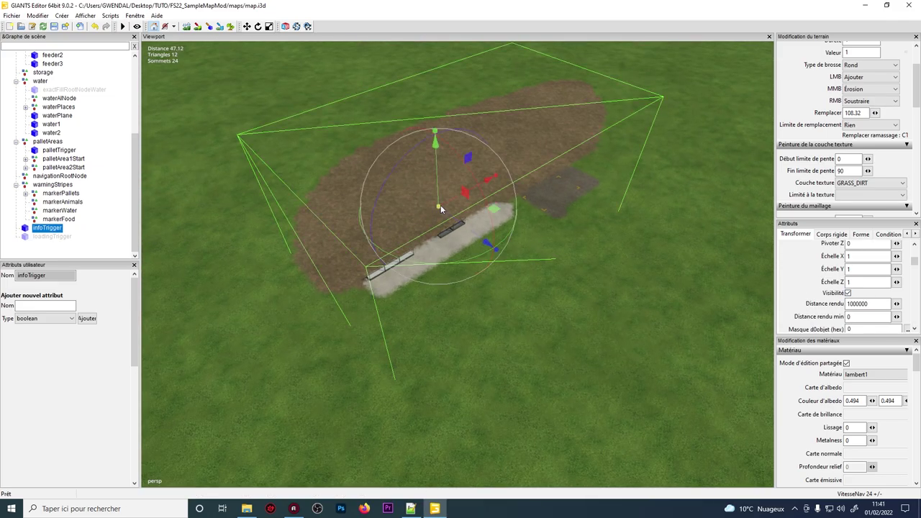
Step: Fine-tune infoTrigger's position so its box surrounds the dirt area and feeders, and turn its visibility off again
scroll(440, 206, "down", 2)
left_click_drag(465, 227, 465, 183)
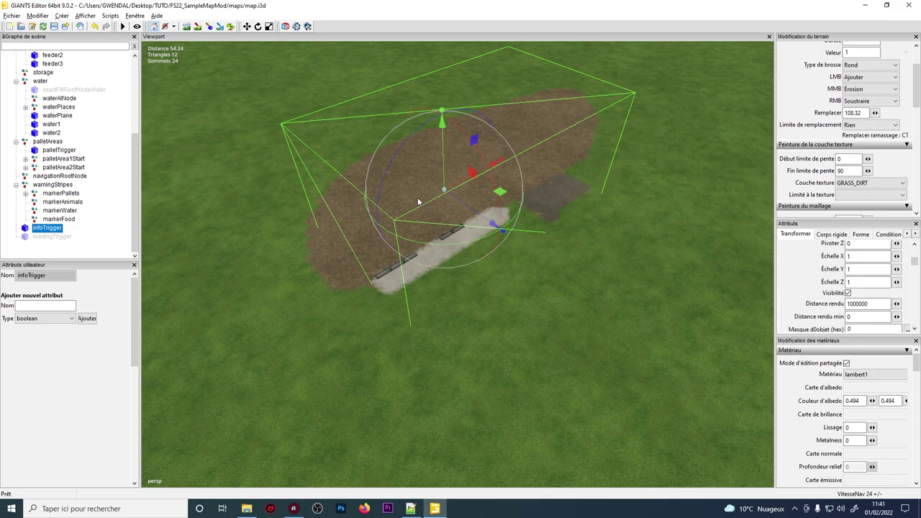
scroll(418, 198, "up", 2)
middle_click_drag(499, 126, 636, 161, "alt")
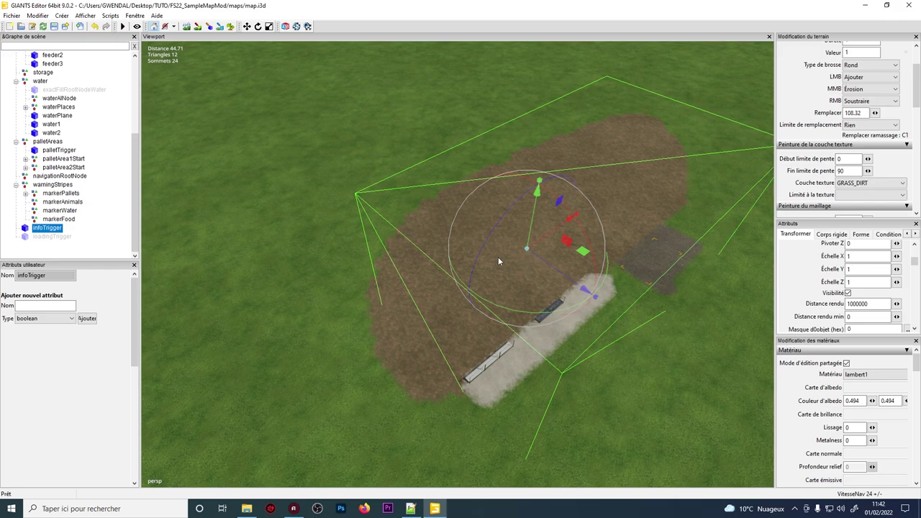
left_click_drag(571, 217, 567, 219)
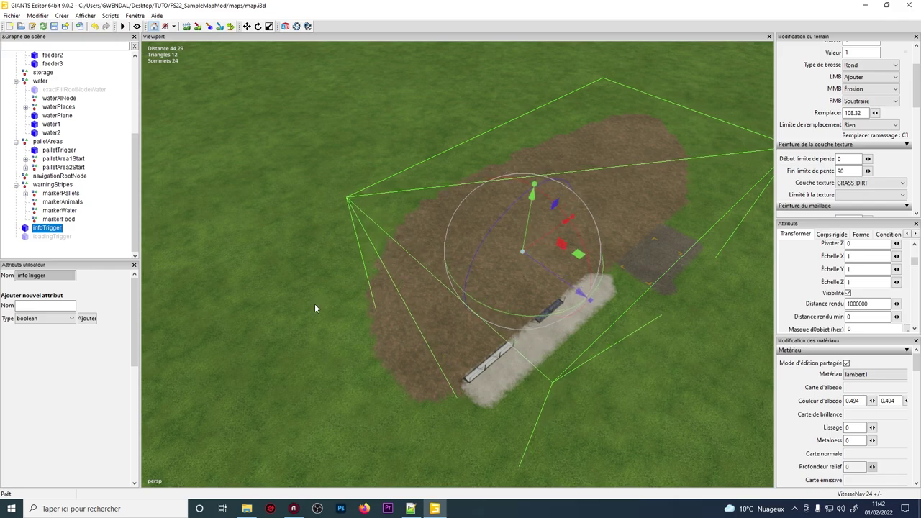
left_click(848, 293)
Step: Make loadingTrigger visible and place it on the grass beside the dirt edge where markerAnimals stands
left_click(52, 236)
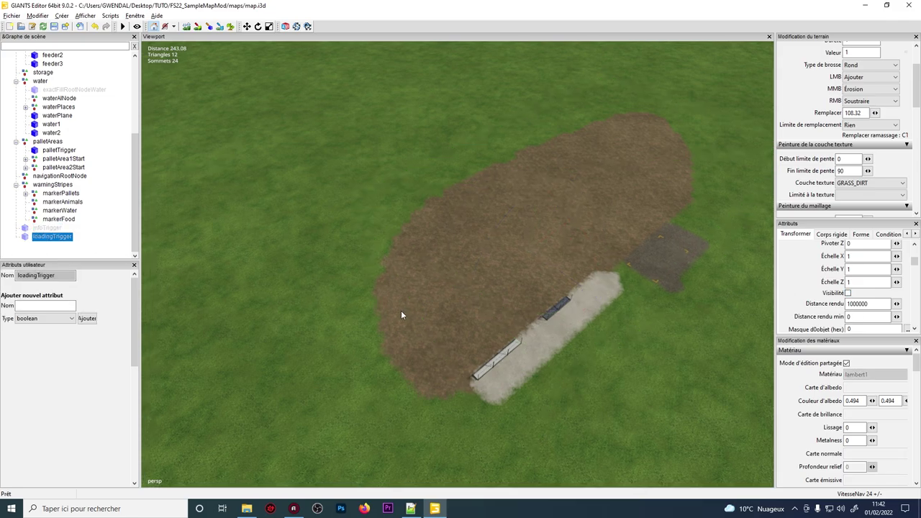
scroll(400, 310, "up", 3)
left_click_drag(401, 310, 442, 226, "alt")
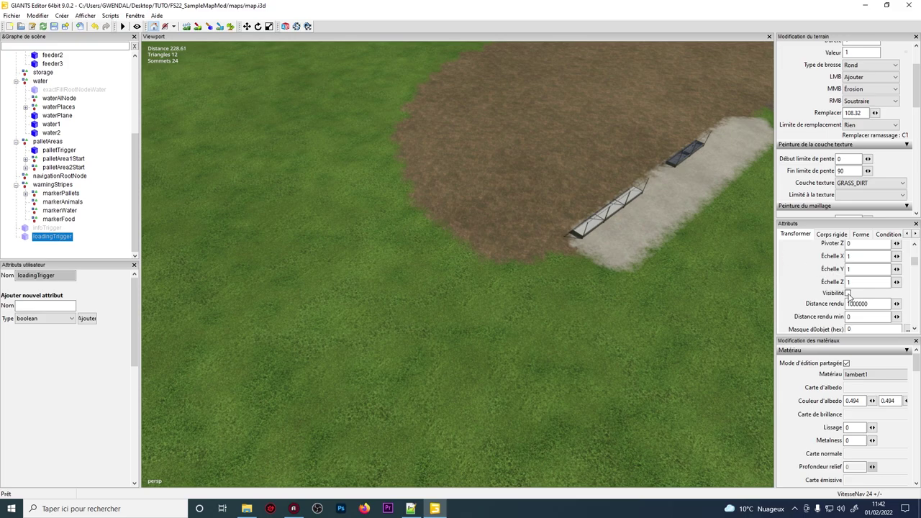
left_click(848, 293)
key("ctrl+b")
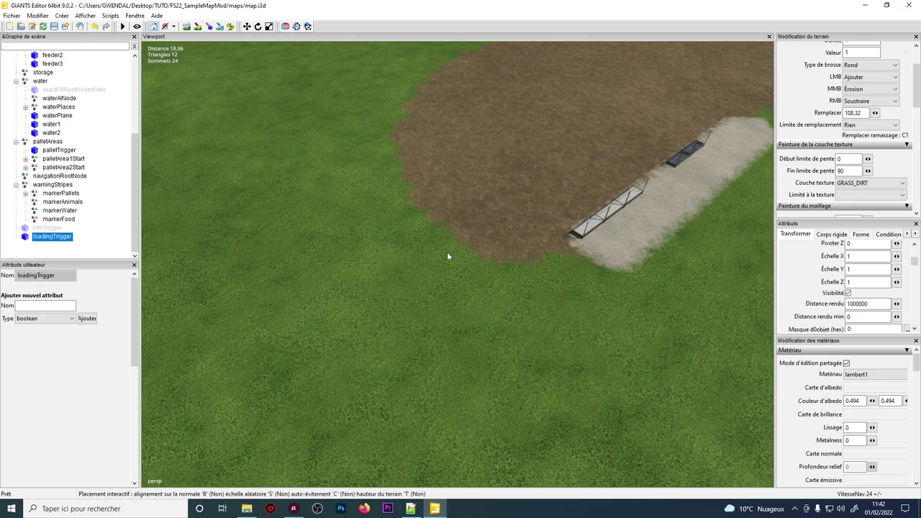
left_click(416, 230)
key("alt")
left_click_drag(404, 234, 358, 244)
left_click_drag(357, 243, 431, 237, "alt")
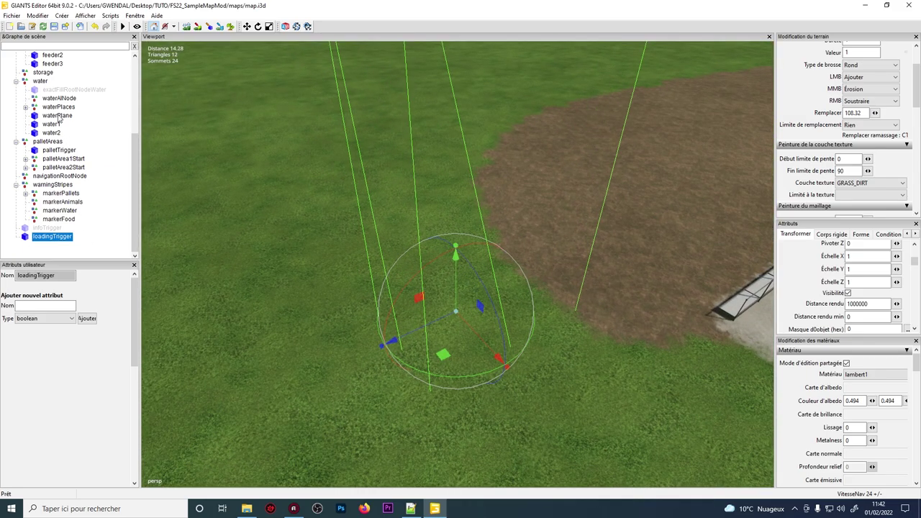
Step: Select markerAnimals and loadingTrigger together, shift them on the grass outside the dirt area, and clear the selection
scroll(52, 110, "up", 2)
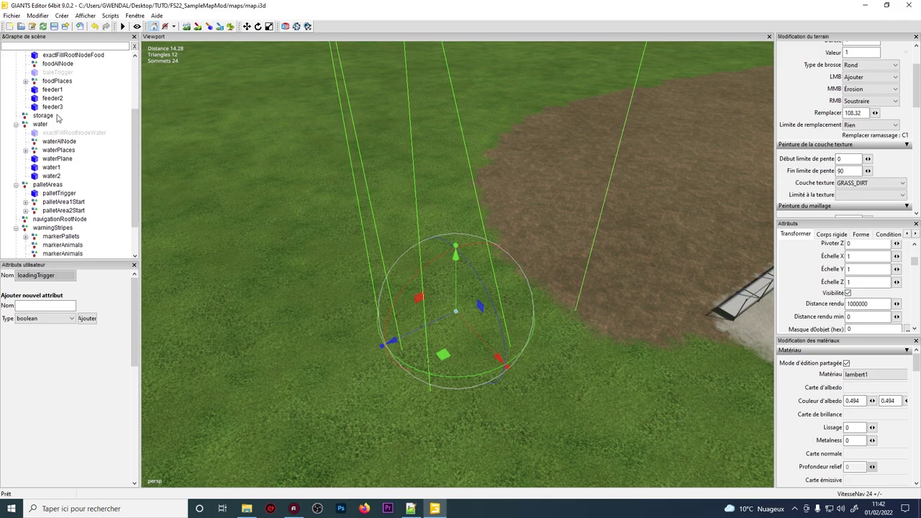
scroll(71, 208, "down", 3)
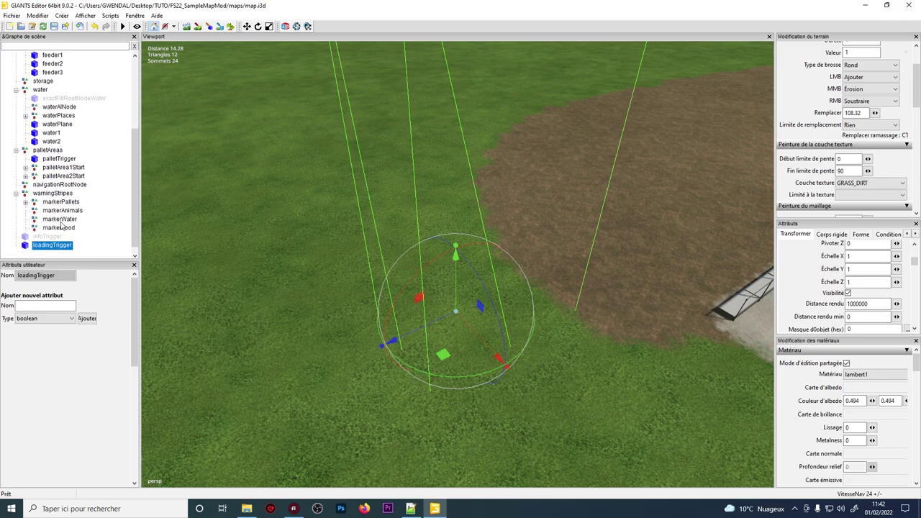
left_click(62, 210)
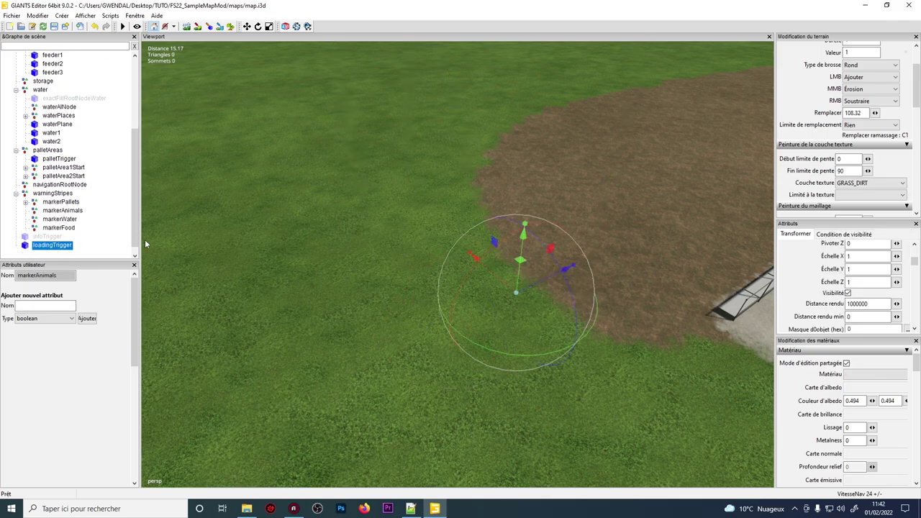
left_click(40, 247, "ctrl")
left_click_drag(379, 245, 373, 403, "alt")
middle_click_drag(488, 285, 563, 237)
middle_click_drag(495, 265, 456, 185)
key("alt")
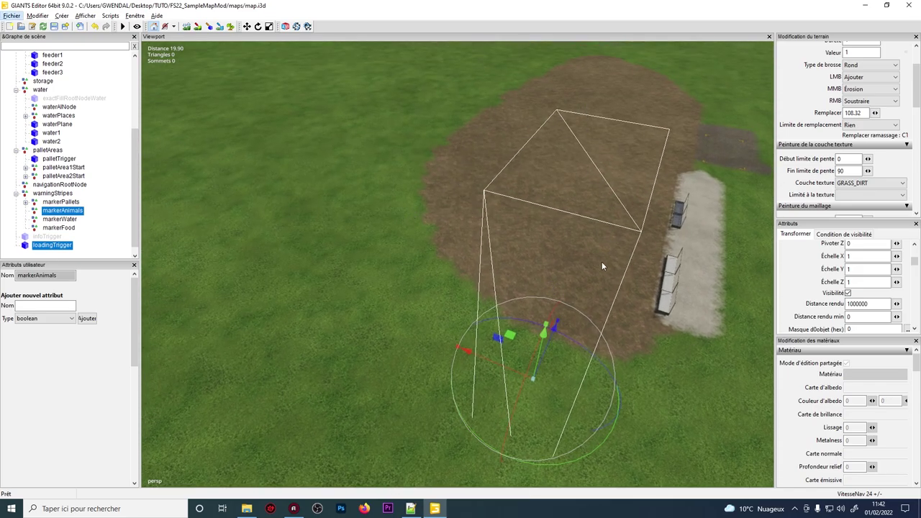
middle_click_drag(605, 241, 510, 243)
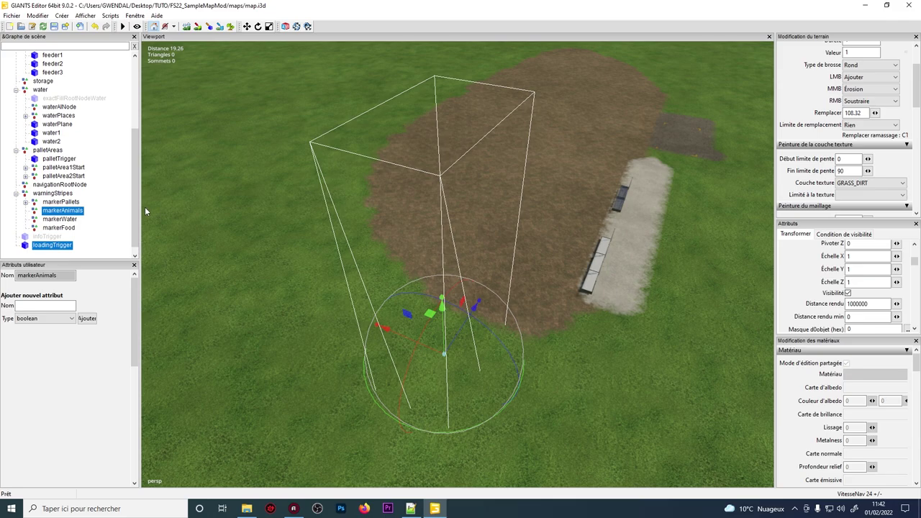
left_click(93, 256)
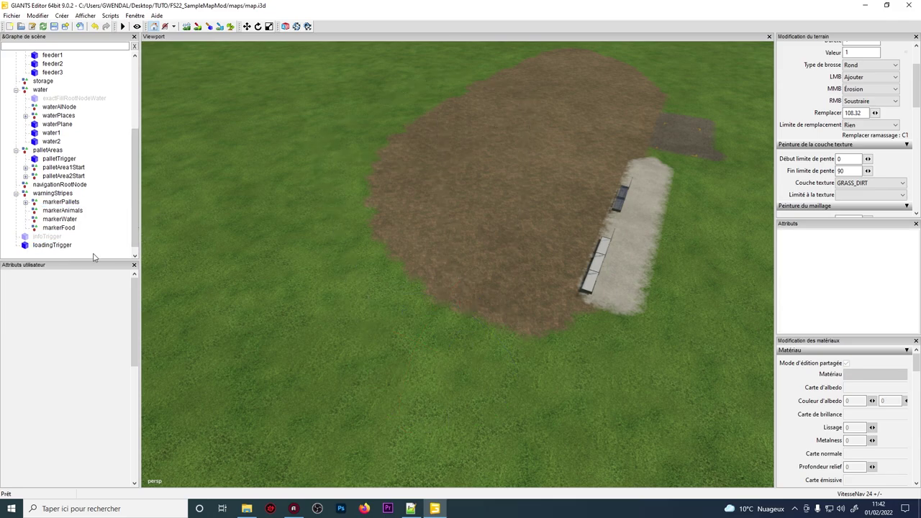
Step: Activate terrain info layer painting and set the painted info layer to infoLayer
left_click_drag(308, 250, 450, 243, "alt")
scroll(400, 250, "up", 3)
scroll(441, 253, "down", 2)
right_click_drag(433, 263, 455, 269)
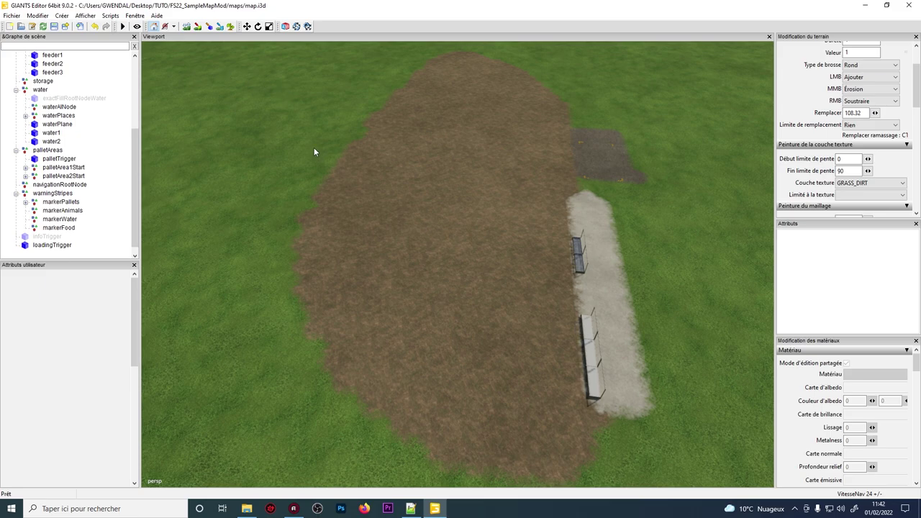
scroll(92, 147, "up", 1)
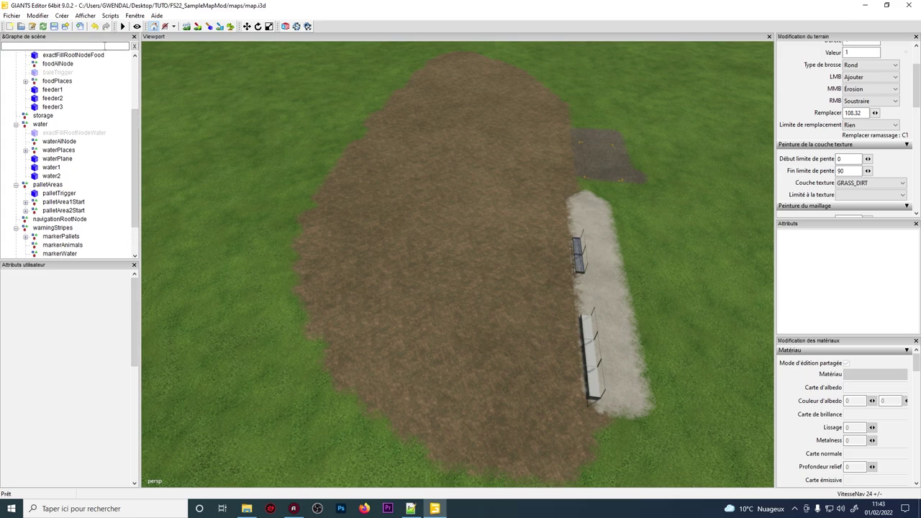
left_click(220, 27)
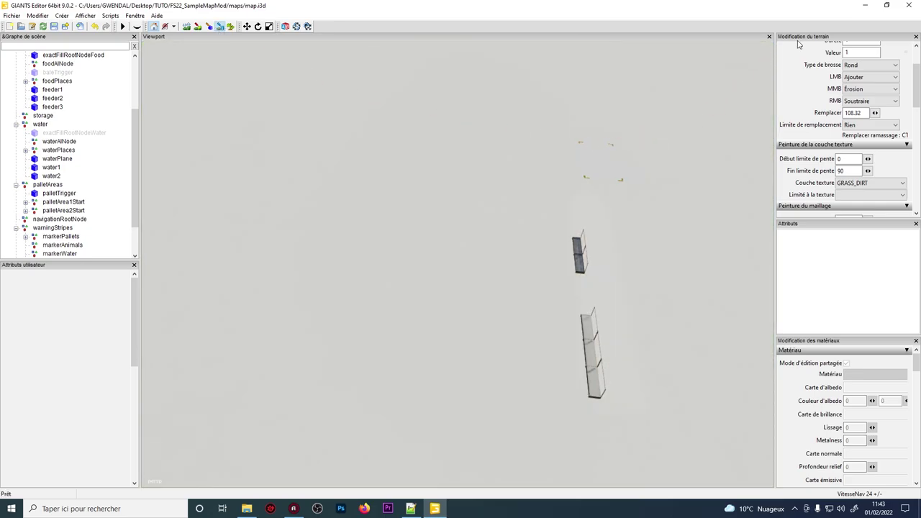
scroll(817, 113, "down", 5)
scroll(819, 123, "down", 4)
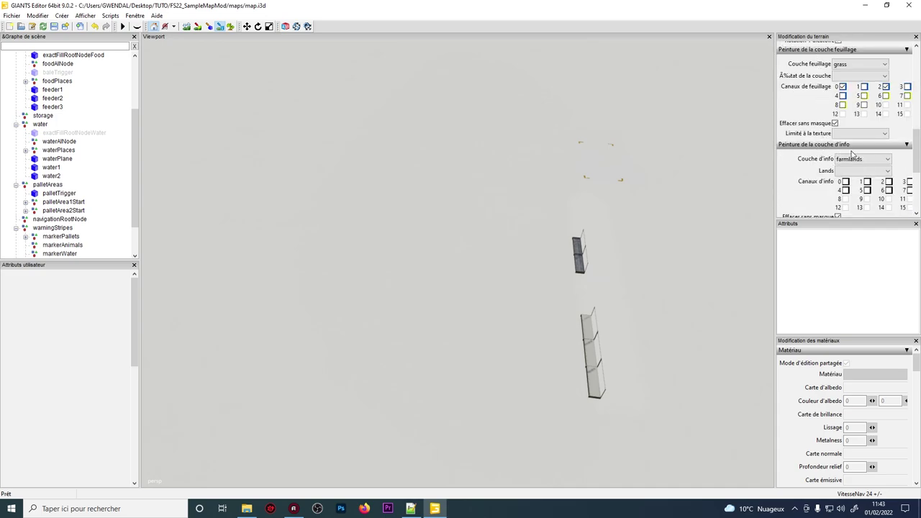
left_click(853, 160)
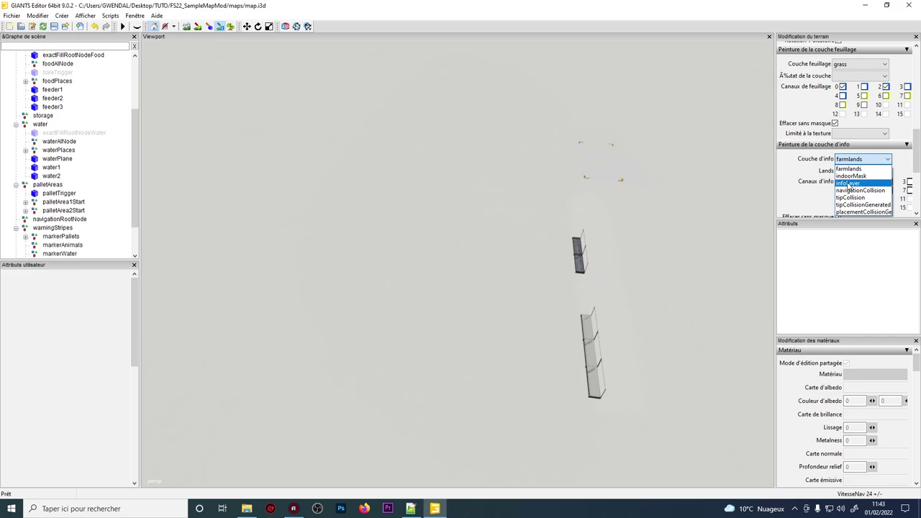
left_click(848, 184)
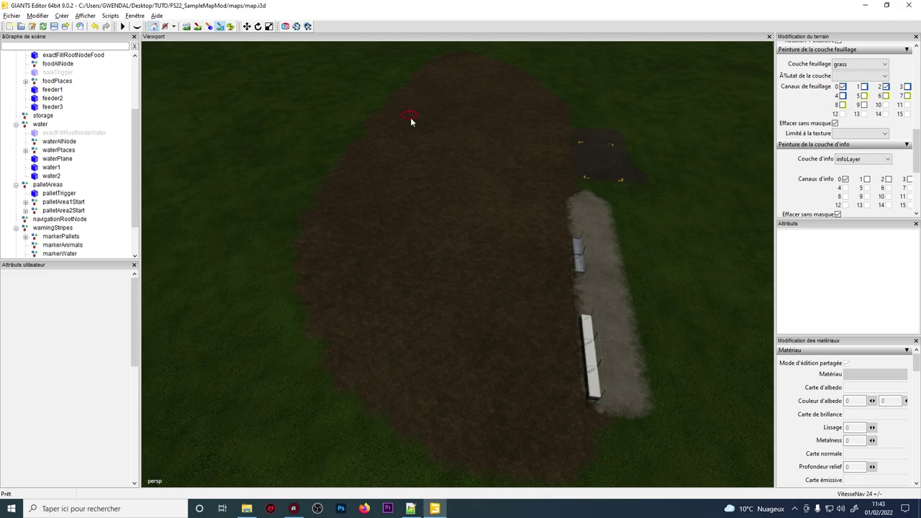
Step: Paint infoLayer over the middle of the dirt area and along its outer side, away from the feeders
mouse_move(415, 129)
left_mouse_down()
mouse_move(460, 187)
mouse_move(415, 235)
mouse_move(420, 208)
left_mouse_up()
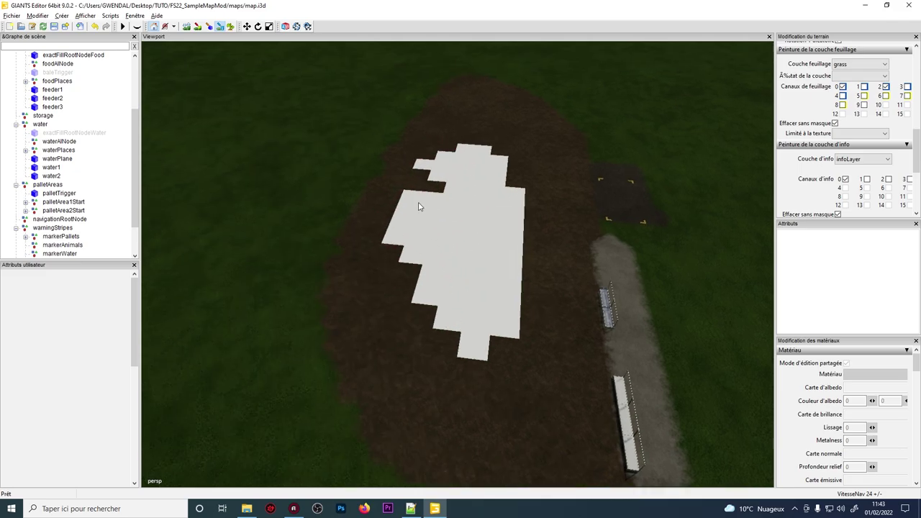
middle_click_drag(419, 203, 430, 233, "alt")
scroll(430, 233, "up", 2)
mouse_move(464, 194)
left_mouse_down()
mouse_move(462, 187)
mouse_move(424, 231)
mouse_move(381, 313)
mouse_move(374, 384)
mouse_move(424, 383)
left_mouse_up()
scroll(424, 383, "down", 1)
middle_click_drag(424, 383, 450, 242, "alt")
mouse_move(450, 242)
left_mouse_down()
mouse_move(471, 192)
mouse_move(439, 246)
mouse_move(489, 317)
mouse_move(530, 311)
left_mouse_up()
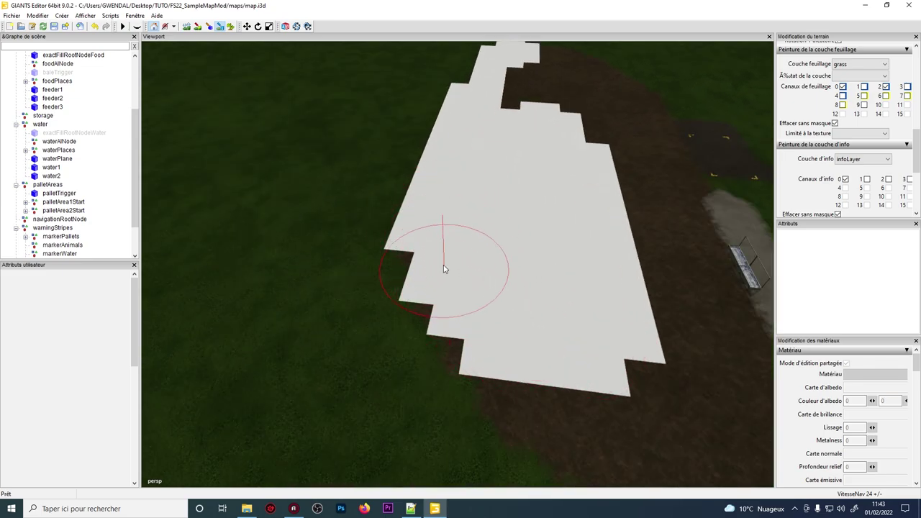
Step: Extend the infoLayer paint over the far end of the dirt area and back along the edge beside the water troughs
left_click_drag(443, 269, 565, 249)
middle_click_drag(565, 248, 518, 343, "alt")
mouse_move(362, 389)
left_mouse_down()
mouse_move(452, 287)
mouse_move(493, 316)
mouse_move(479, 446)
mouse_move(443, 372)
mouse_move(414, 439)
left_mouse_up()
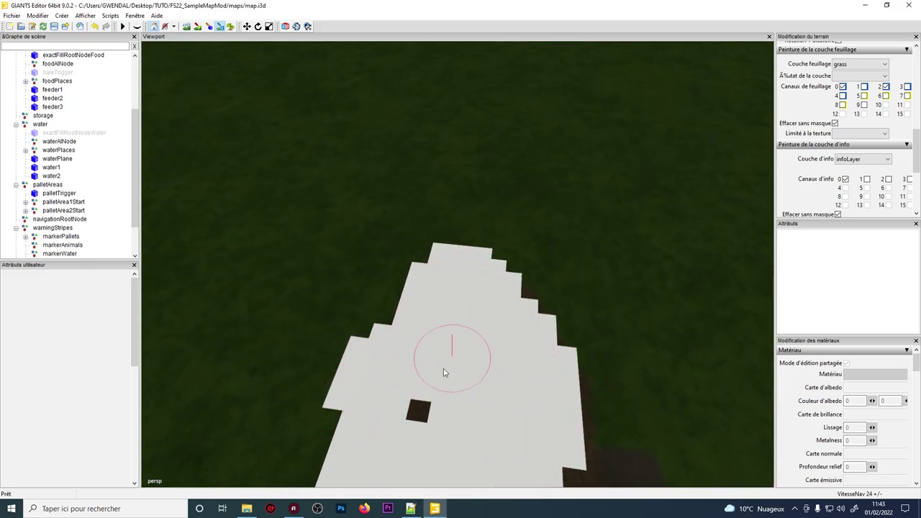
middle_click_drag(505, 345, 475, 229, "alt")
mouse_move(487, 100)
left_mouse_down()
mouse_move(462, 313)
mouse_move(561, 287)
mouse_move(576, 258)
mouse_move(565, 131)
mouse_move(544, 240)
left_mouse_up()
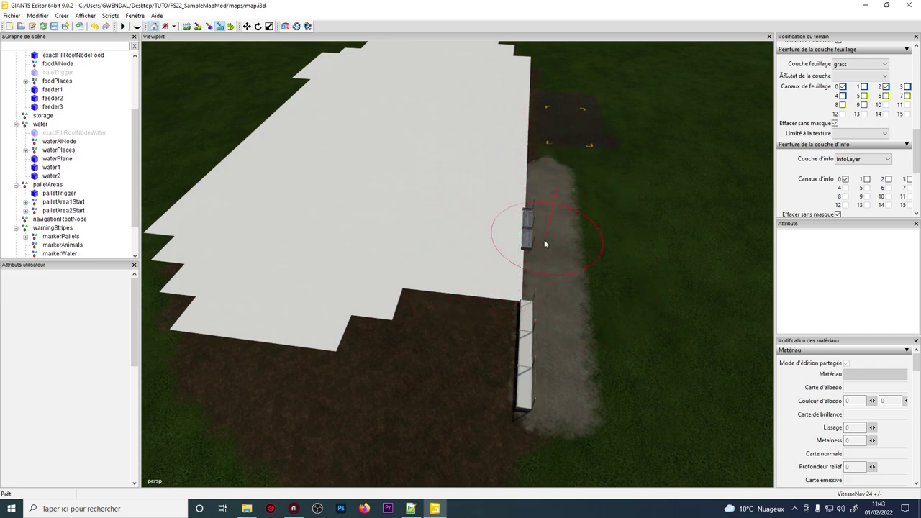
Step: Paint infoLayer over the near end of the dirt area, up to the food feeders and just past them
left_click_drag(474, 244, 421, 271)
mouse_move(453, 243)
left_mouse_down("alt")
mouse_move(454, 255)
mouse_move(467, 251)
mouse_move(463, 291)
mouse_move(432, 383)
mouse_move(442, 371)
mouse_move(468, 381)
mouse_move(325, 305)
mouse_move(240, 306)
mouse_move(381, 370)
mouse_move(460, 356)
left_mouse_up("alt")
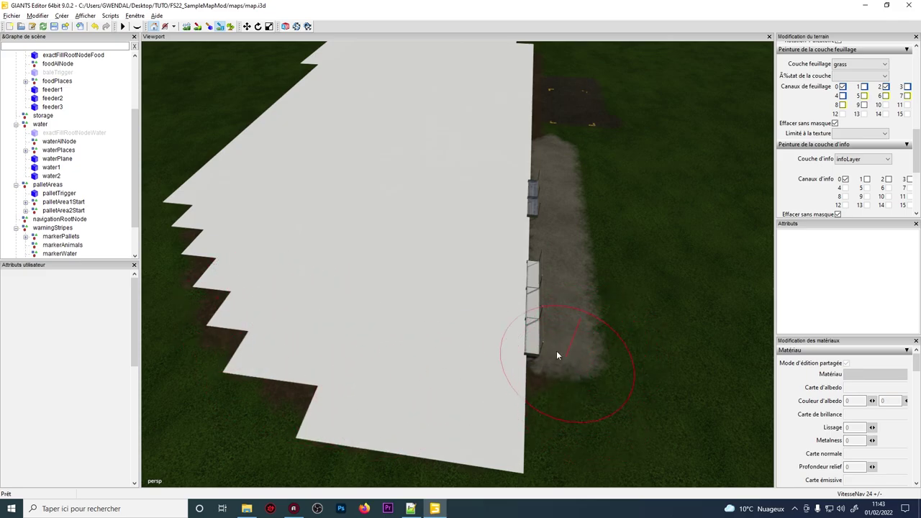
middle_click_drag(403, 321, 441, 414, "alt")
scroll(472, 325, "down", 3)
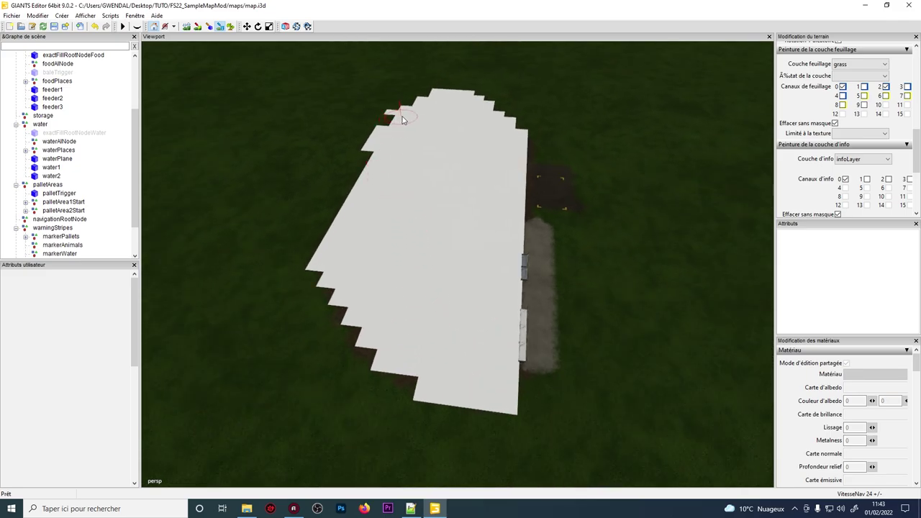
Step: Fill the remaining unpainted gaps along the outer edge at the far end of the dirt area with infoLayer
mouse_move(403, 120)
left_mouse_down()
mouse_move(425, 94)
mouse_move(380, 143)
mouse_move(339, 291)
mouse_move(352, 327)
mouse_move(396, 364)
mouse_move(369, 139)
mouse_move(438, 87)
mouse_move(394, 121)
mouse_move(405, 92)
mouse_move(438, 101)
mouse_move(372, 148)
mouse_move(332, 224)
mouse_move(341, 227)
mouse_move(362, 184)
left_mouse_up()
left_click_drag(432, 146, 513, 120, "alt")
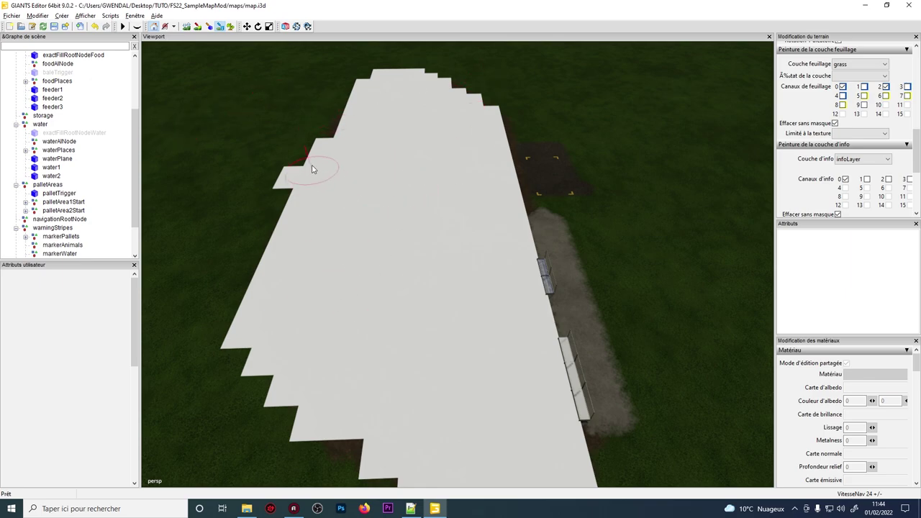
scroll(325, 257, "down", 4)
scroll(394, 250, "up", 8)
scroll(442, 175, "down", 5)
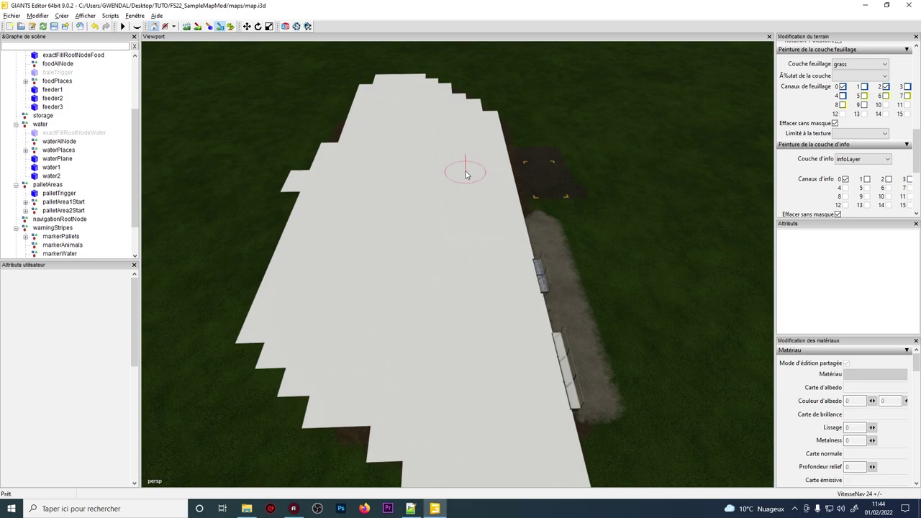
scroll(463, 180, "up", 4)
scroll(462, 193, "down", 6)
Step: Create a navigation mesh from the painted infoLayer area with an agent radius of 0.5, and close the settings
scroll(111, 218, "down", 2)
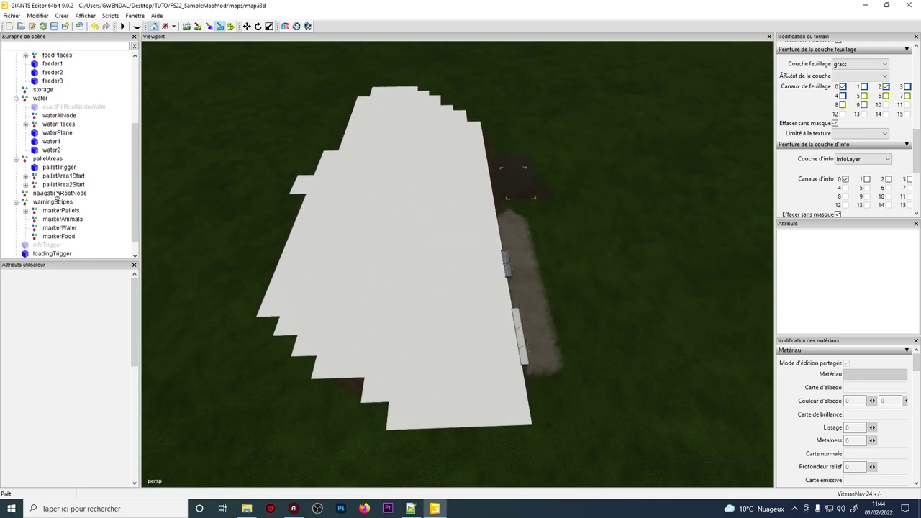
left_click(61, 16)
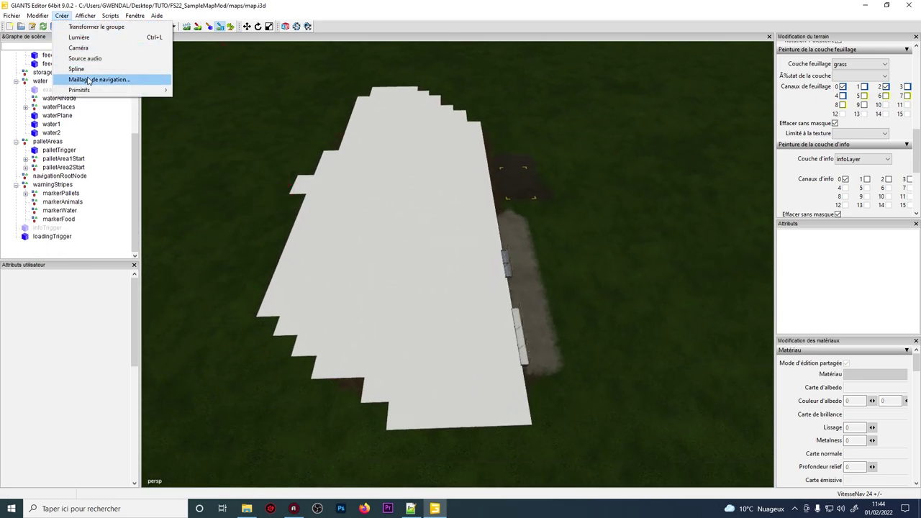
left_click(91, 80)
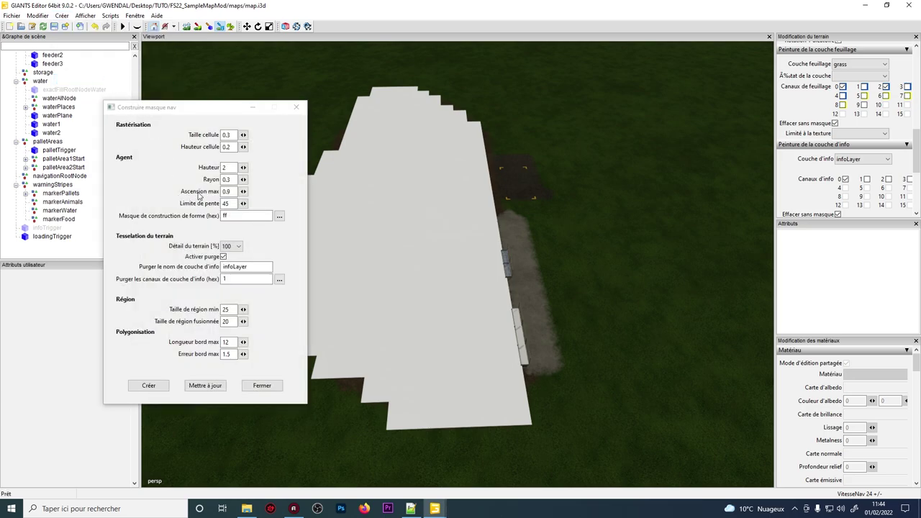
left_click(226, 180)
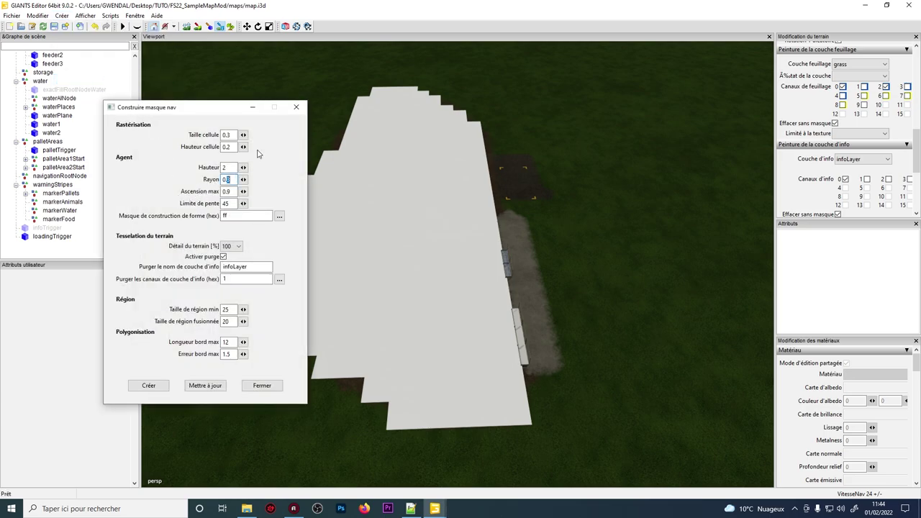
type("5")
left_click(153, 386)
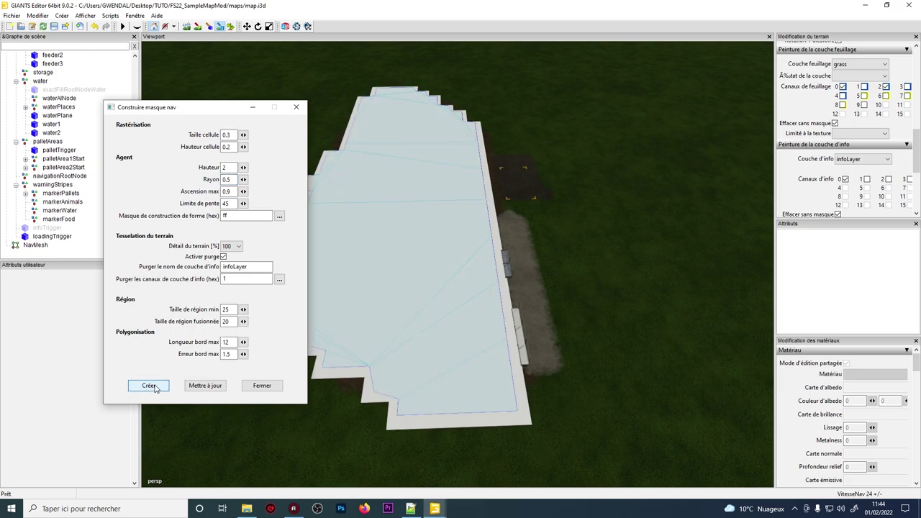
left_click(261, 386)
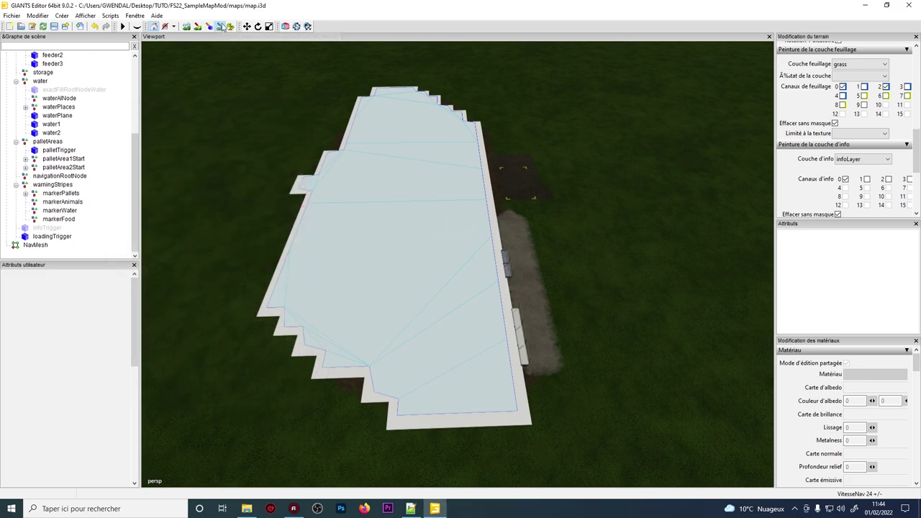
Step: Erase the infoLayer paint from the dirt area and leave info layer painting
mouse_move(313, 308)
left_mouse_down()
mouse_move(299, 288)
mouse_move(303, 205)
mouse_move(378, 97)
mouse_move(489, 245)
mouse_move(395, 402)
mouse_move(392, 90)
mouse_move(448, 145)
left_mouse_up()
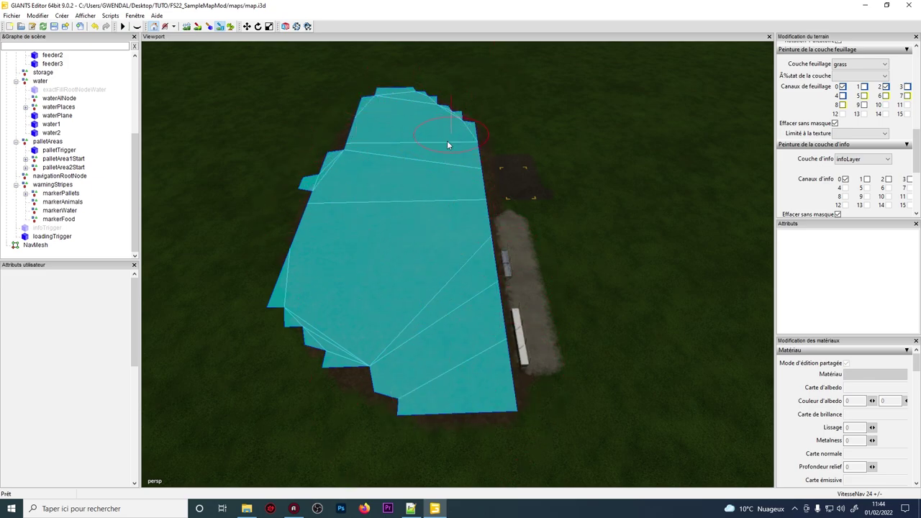
left_click(220, 28)
mouse_move(302, 147)
left_mouse_down("alt")
mouse_move(489, 142)
mouse_move(456, 133)
mouse_move(491, 190)
left_mouse_up("alt")
scroll(490, 142, "down", 3)
scroll(472, 167, "up", 2)
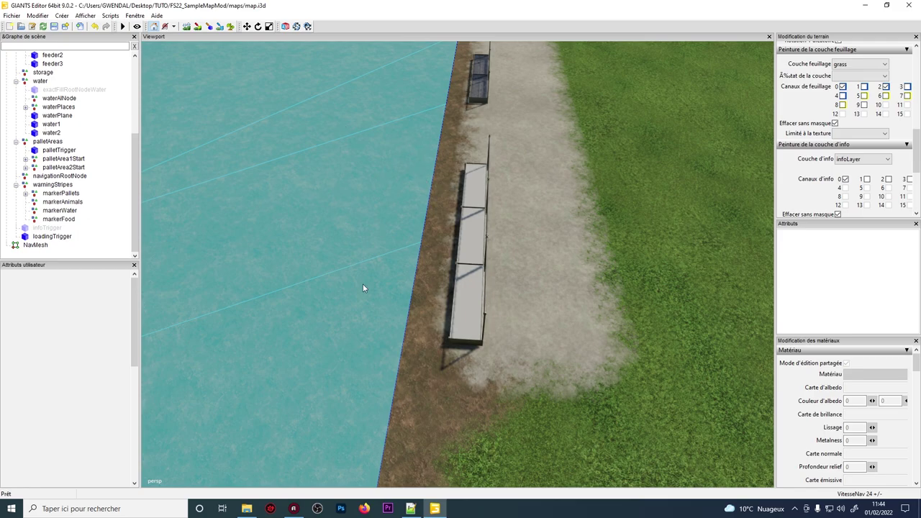
Step: Expand foodPlaces and examine where foodPlace1 sits relative to the edge of the navigation mesh
scroll(85, 151, "up", 3)
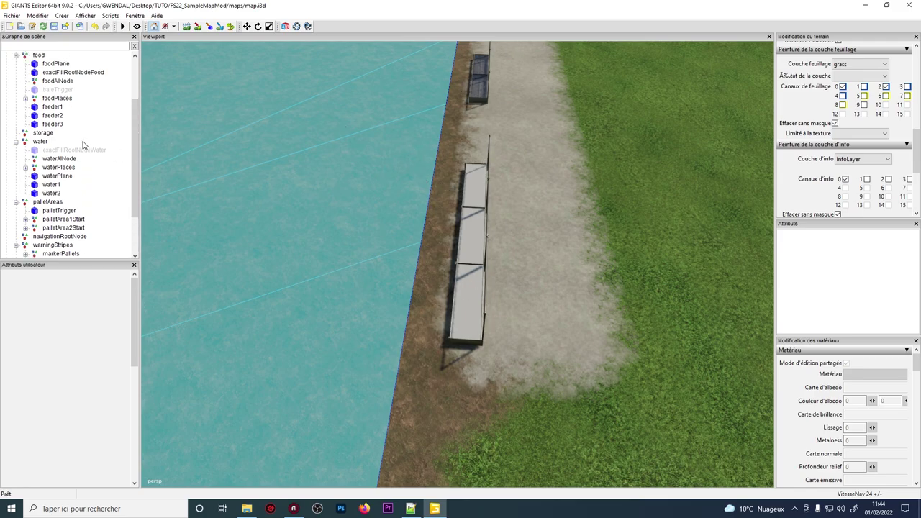
left_click(26, 98)
left_click(57, 107)
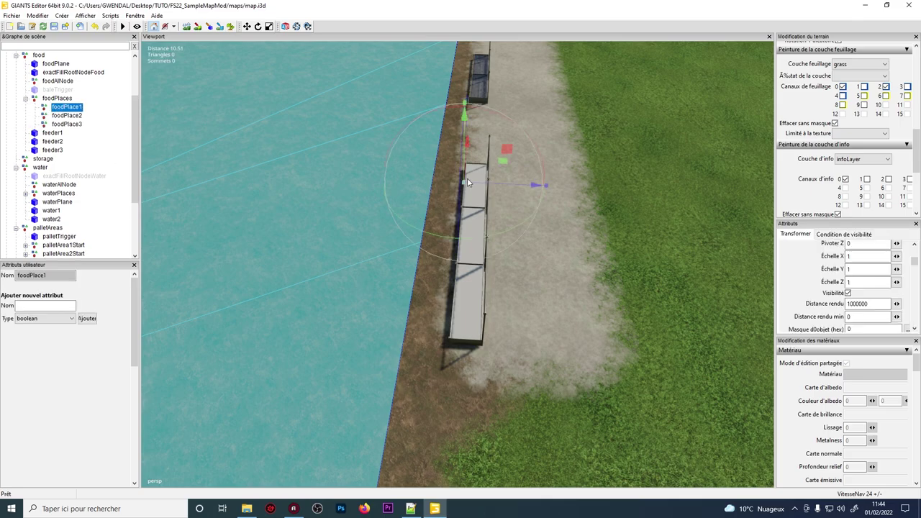
scroll(474, 178, "up", 3)
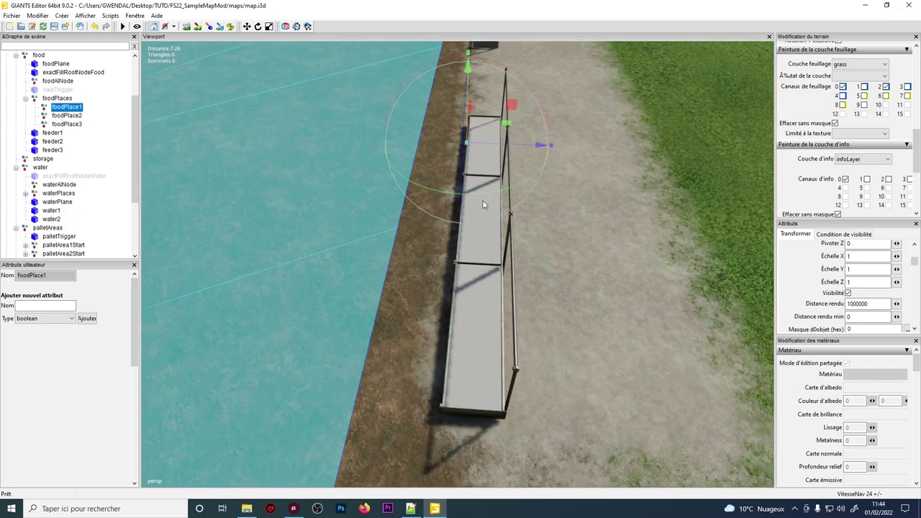
middle_click_drag(480, 75, 460, 227, "alt")
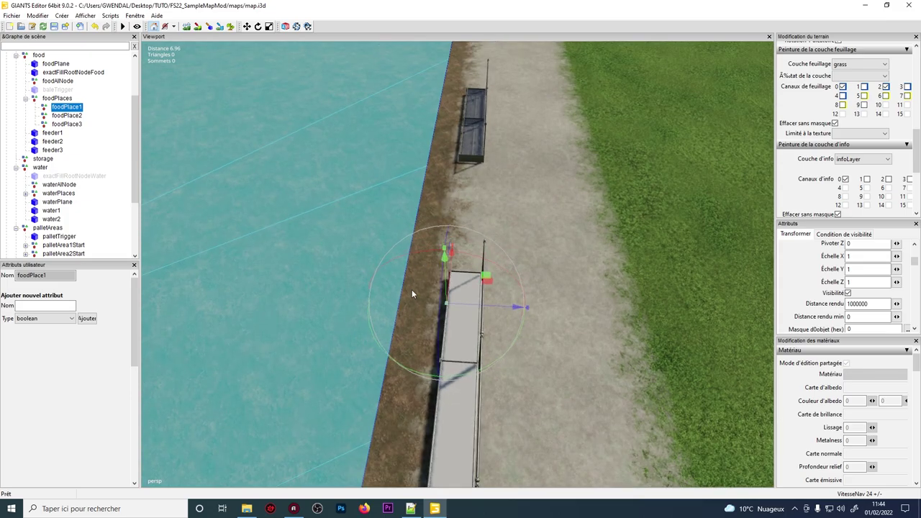
key("alt")
scroll(415, 306, "down", 3)
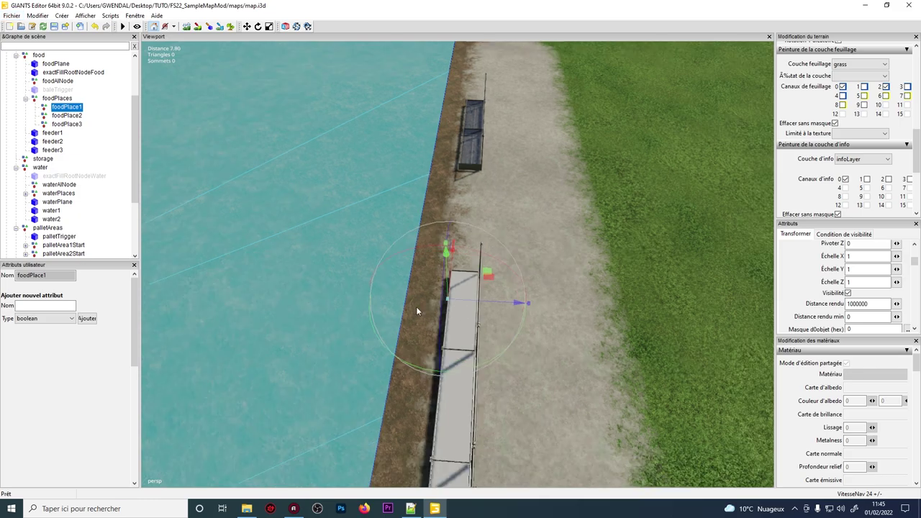
middle_click_drag(374, 331, 404, 190, "alt")
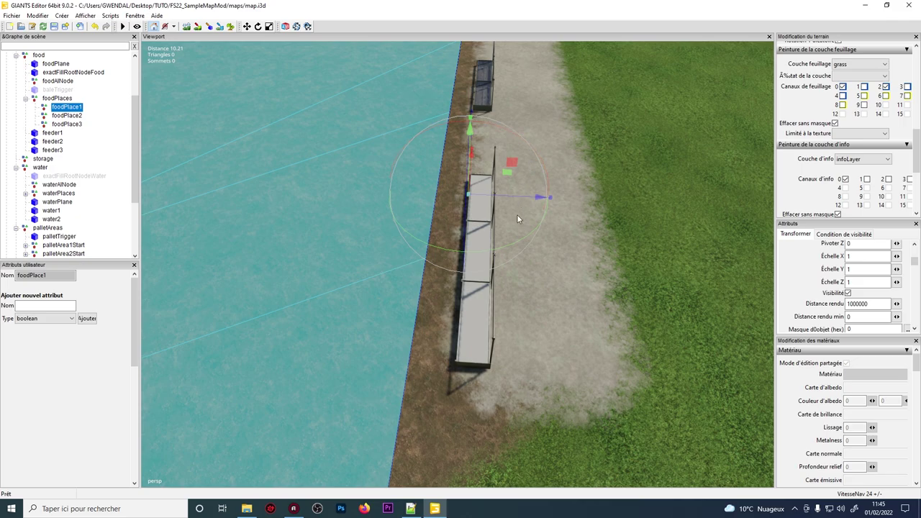
left_click(57, 98)
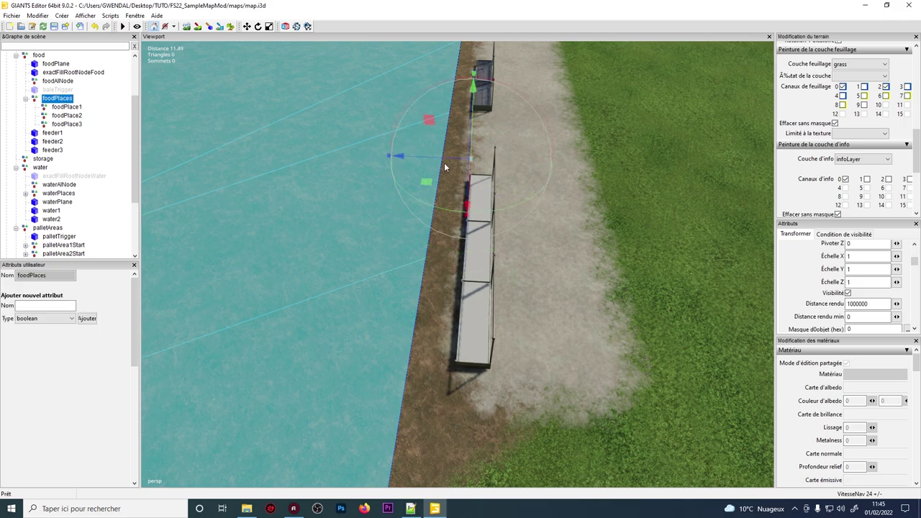
key("ctrl+z")
scroll(66, 99, "up", 1)
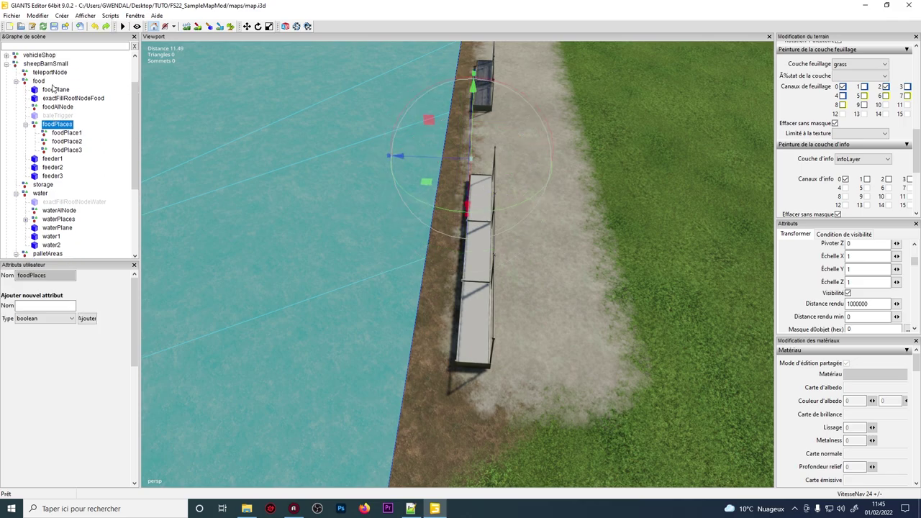
Step: Move the whole food group sideways so that the feeders meet the edge of the navigation mesh
left_click(38, 81)
left_click_drag(450, 154, 419, 153)
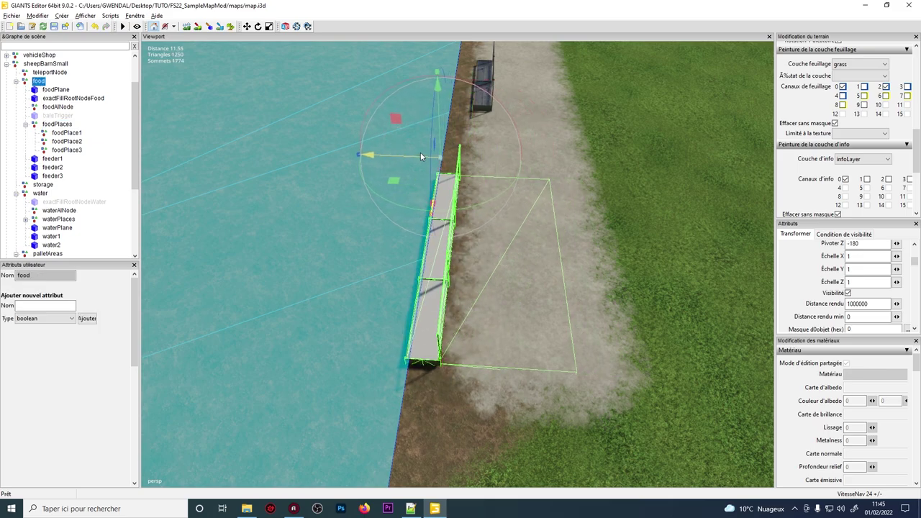
scroll(420, 152, "up", 3)
scroll(444, 152, "up", 2)
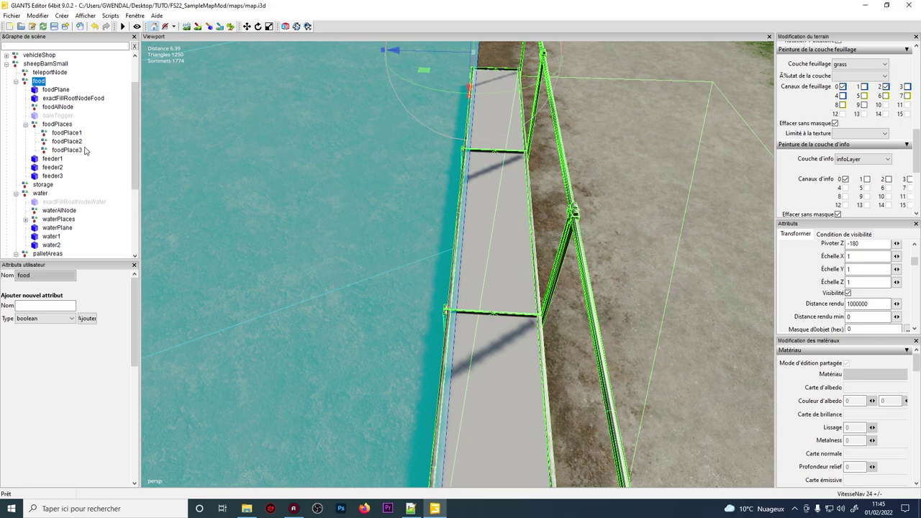
Step: Check foodPlace1 against the mesh edge and nudge the food group slightly further onto the navigation mesh
left_click(67, 133)
left_click_drag(355, 162, 414, 243, "alt")
scroll(420, 281, "up", 2)
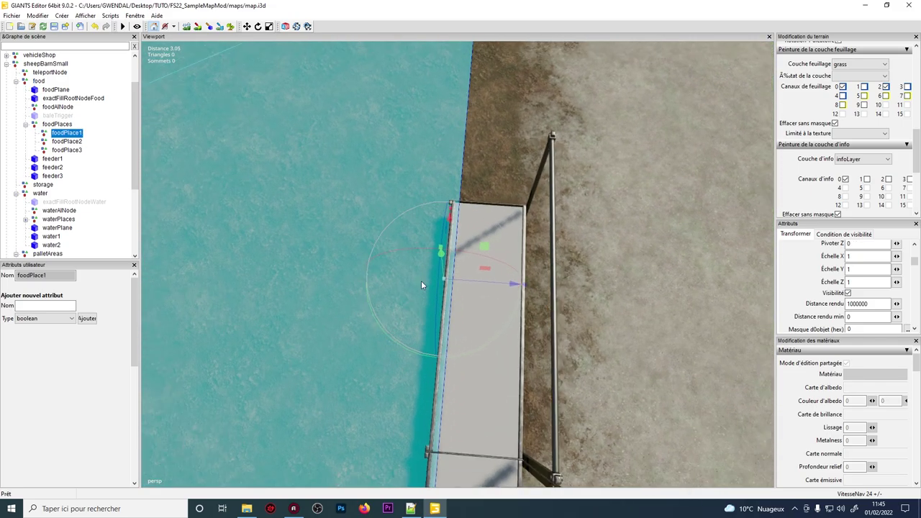
scroll(436, 281, "down", 3)
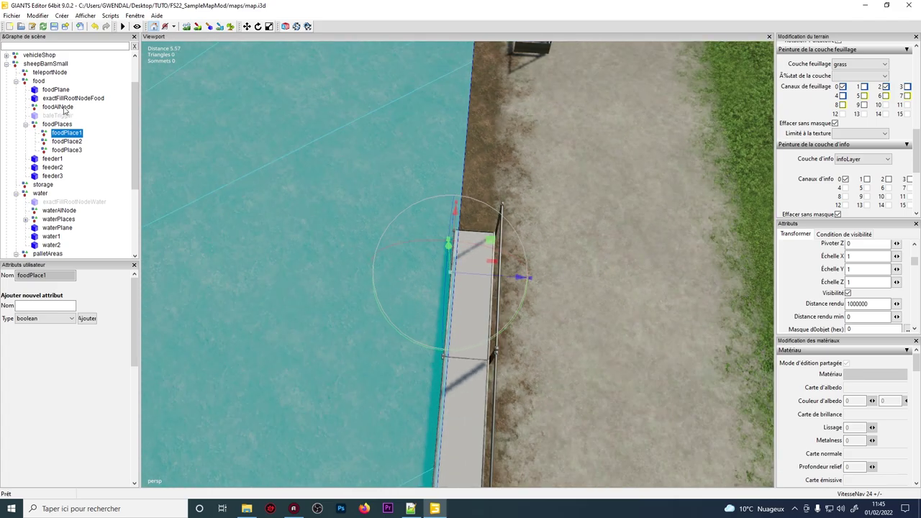
left_click(40, 82)
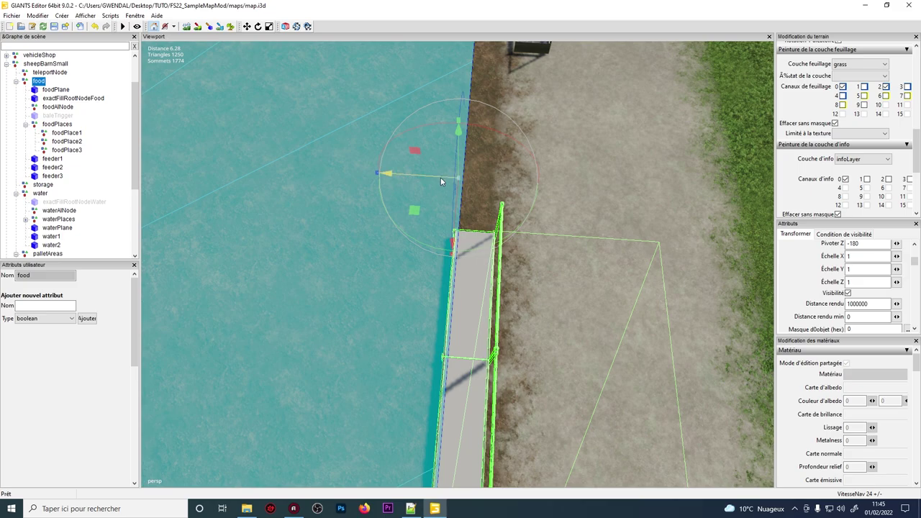
left_click_drag(438, 176, 435, 175)
key("alt")
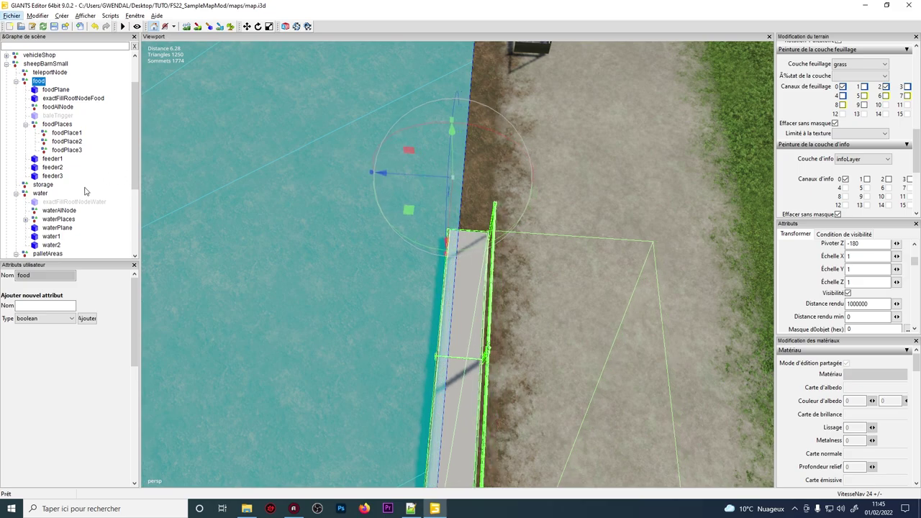
Step: Move the water group sideways so that its troughs overlap the edge of the navigation mesh like the feeders
left_click(39, 193)
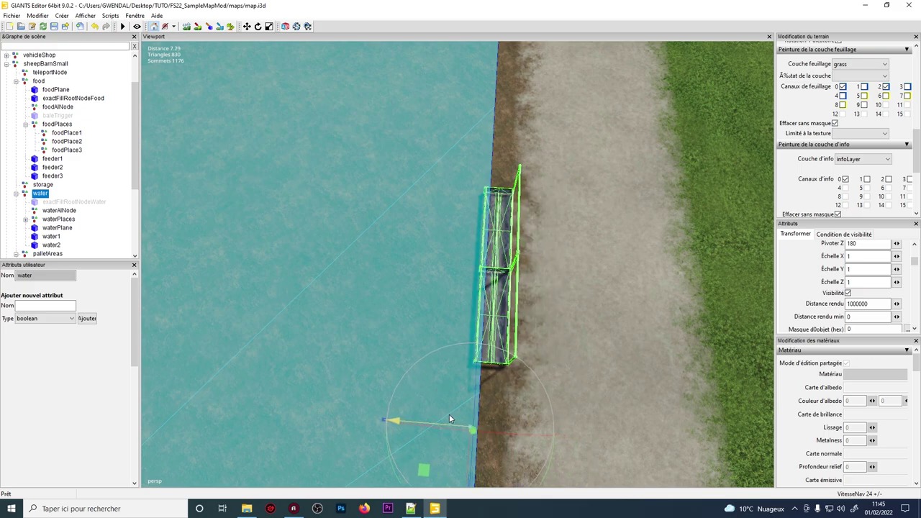
key("f")
scroll(427, 251, "down", 8)
scroll(530, 165, "up", 8)
middle_click_drag(531, 164, 564, 231, "alt")
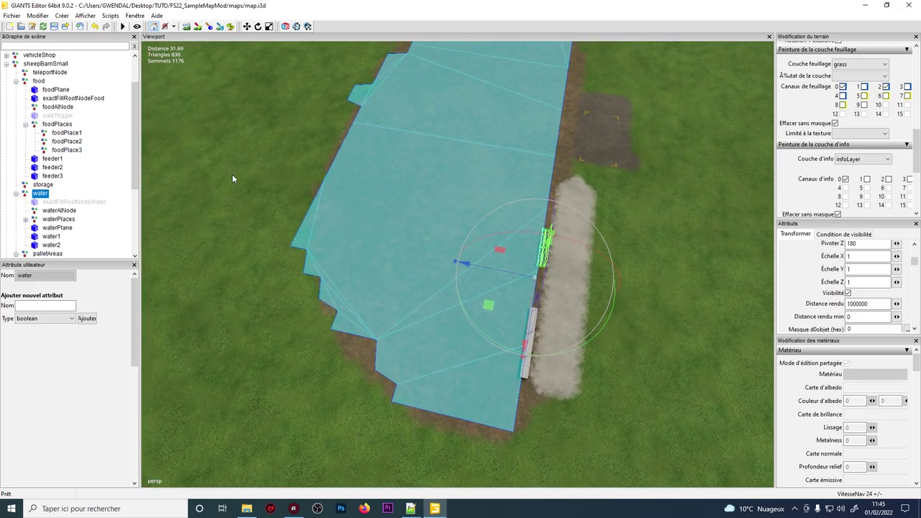
Step: Export the selected NavMesh with its files to maps/placeable/sheep, overwriting the existing navigationMesh.i3d
scroll(51, 191, "down", 5)
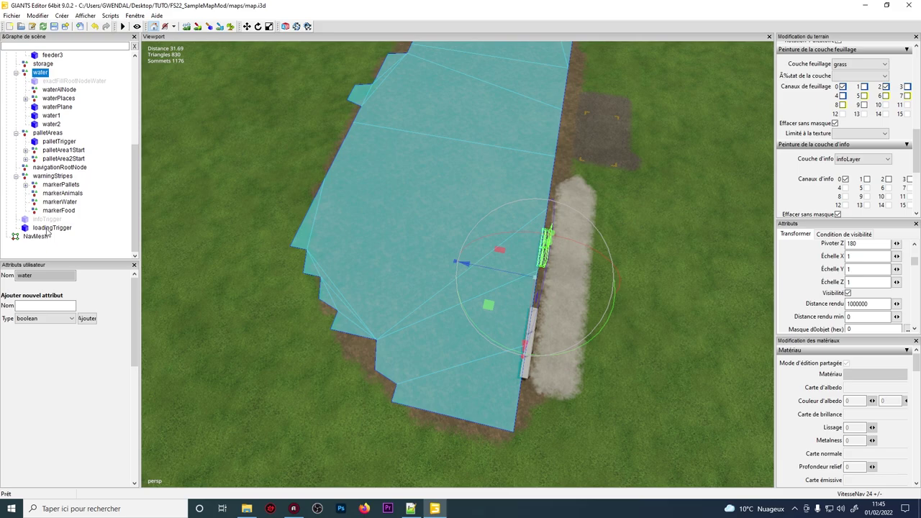
left_click(34, 237)
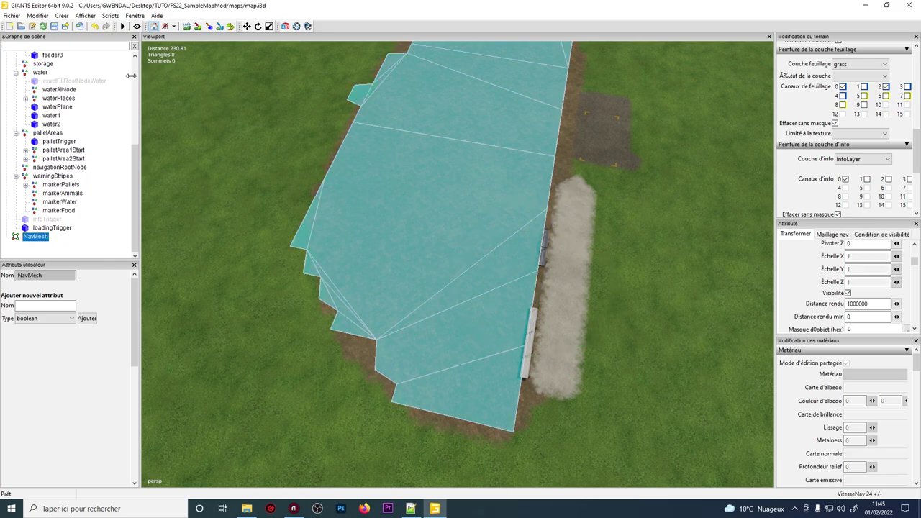
left_click(12, 15)
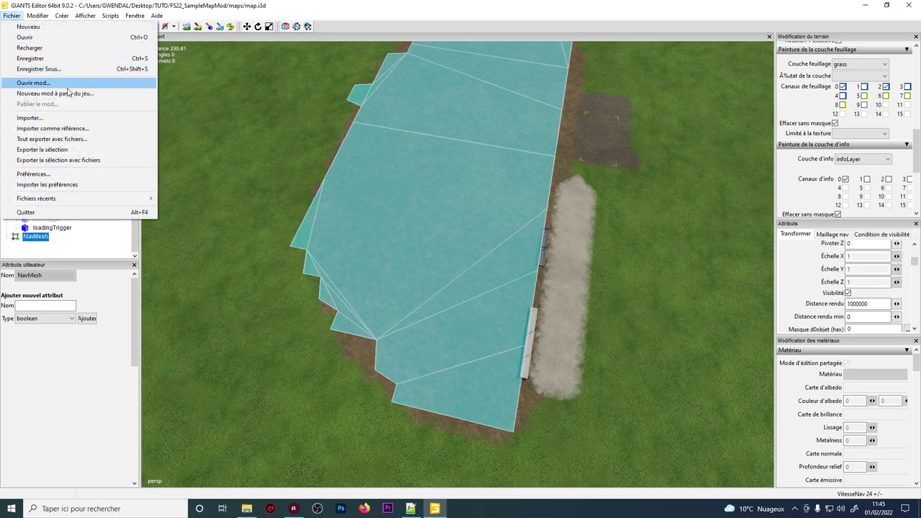
left_click(83, 160)
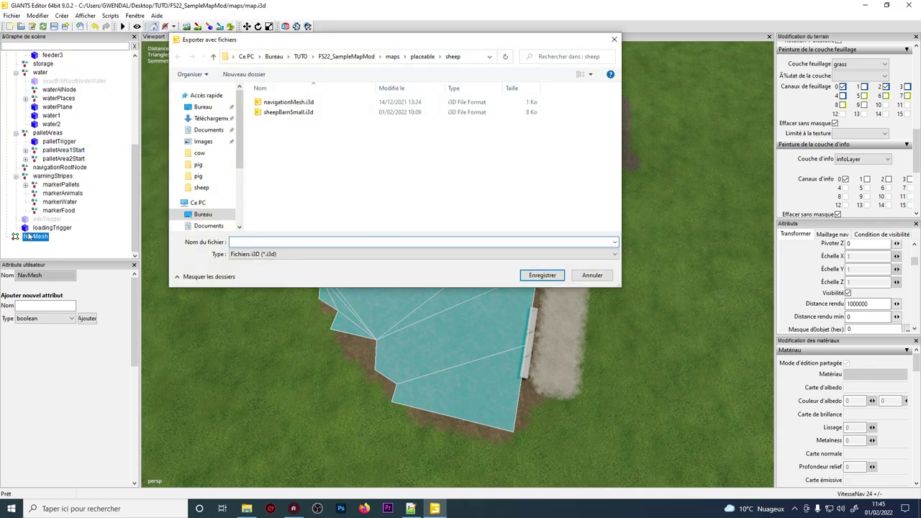
left_click(346, 56)
double_click(277, 111)
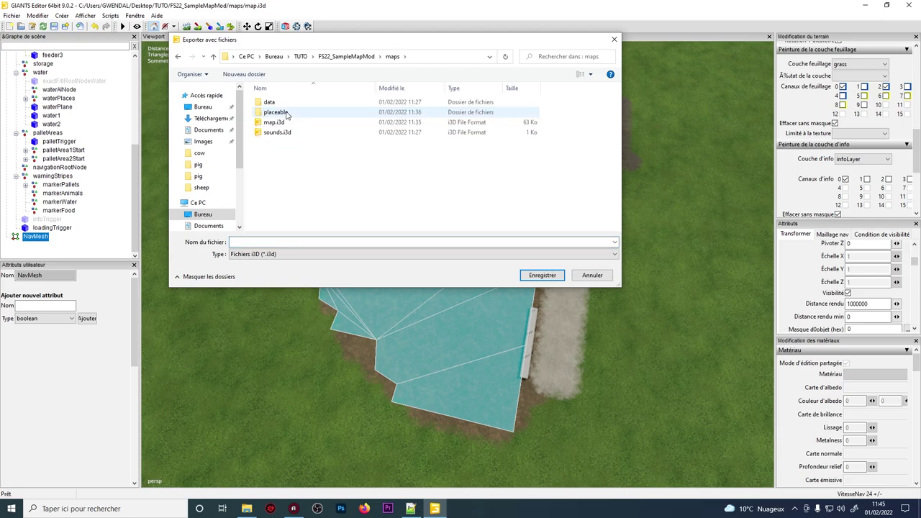
double_click(281, 113)
left_click(277, 102)
double_click(277, 103)
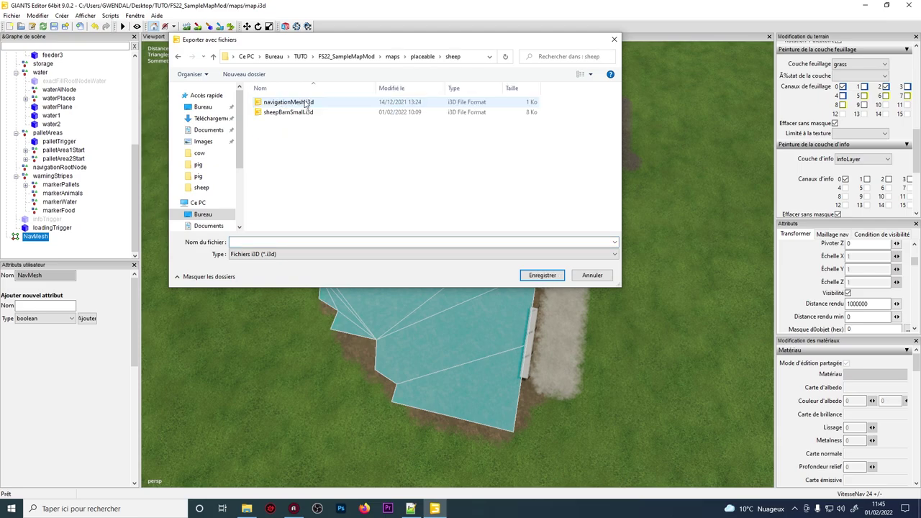
left_click(306, 103)
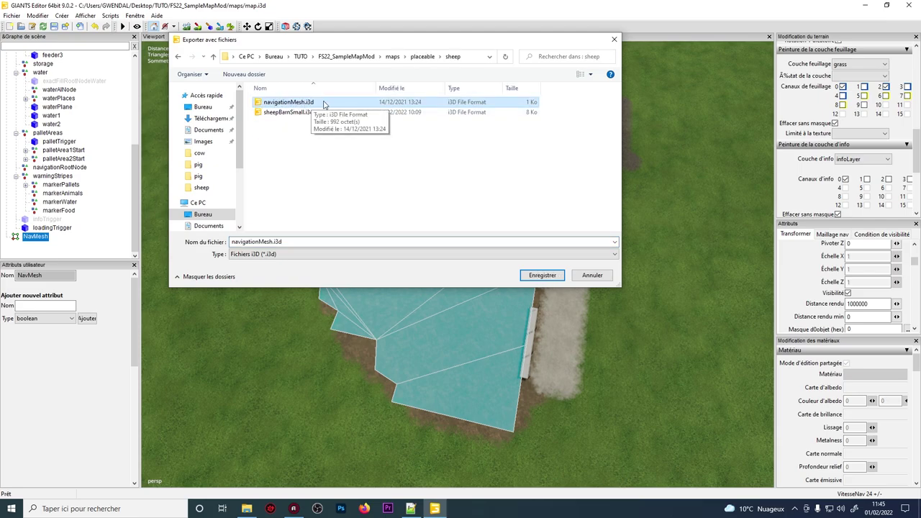
left_click(538, 275)
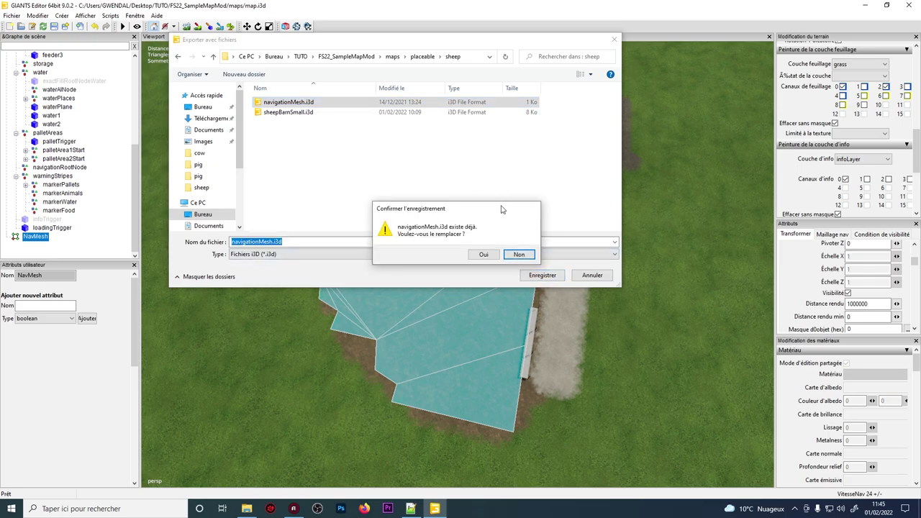
left_click(485, 255)
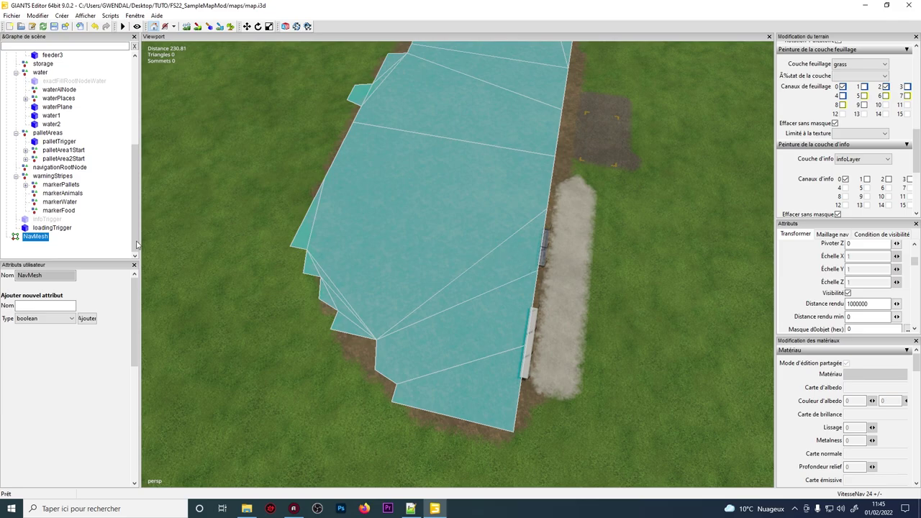
Step: Delete the NavMesh node from the map scene and look over the sheep pen with its troughs
key("Delete")
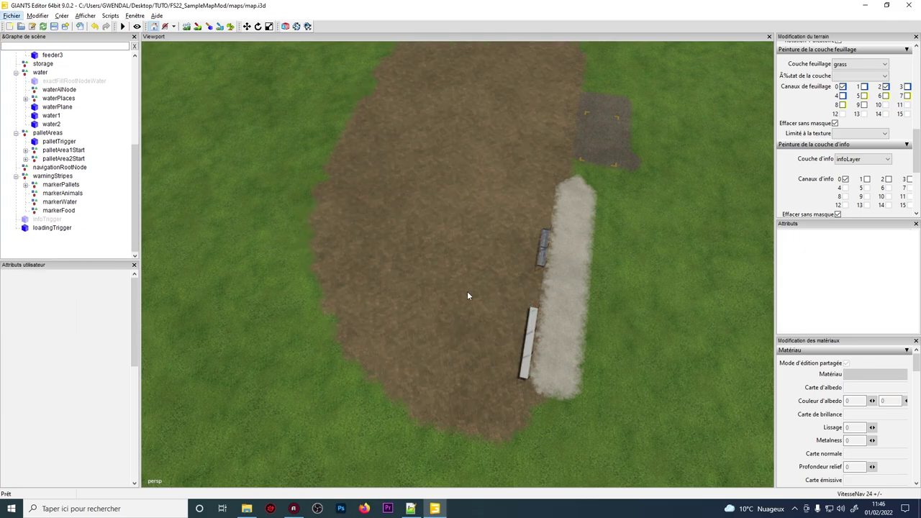
left_click_drag(464, 291, 516, 200, "alt")
middle_click_drag(516, 204, 389, 264)
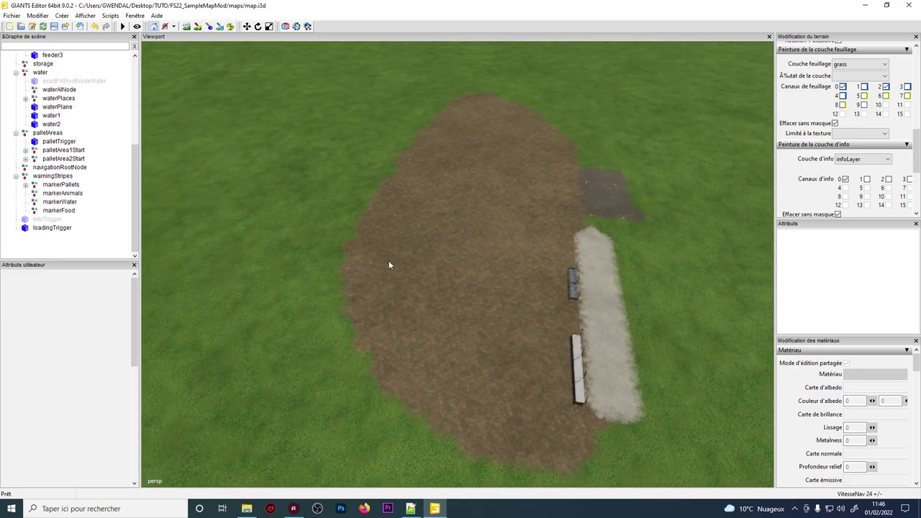
left_click(597, 313)
middle_click_drag(485, 281, 510, 313)
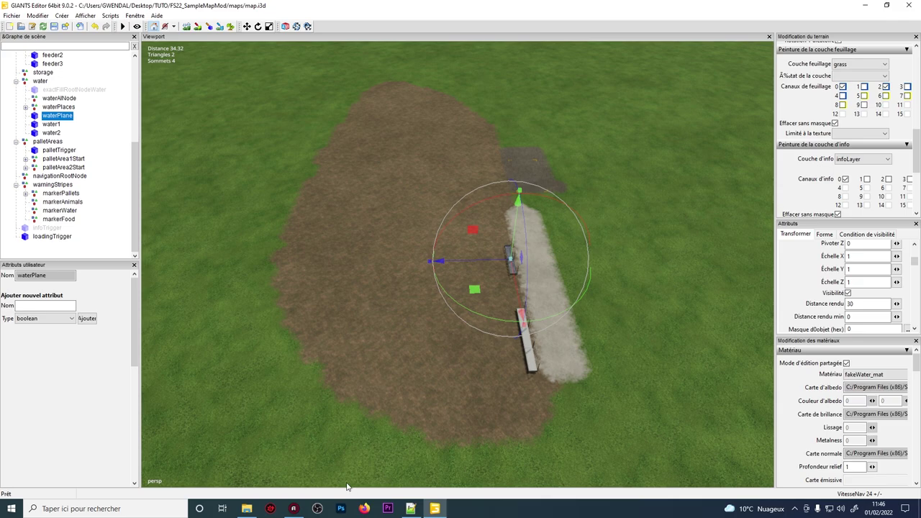
Step: Open sheepBarn.xml from the maps/placeable/sheep folder in Notepad++ and look over its store data and base filename
left_click(248, 508)
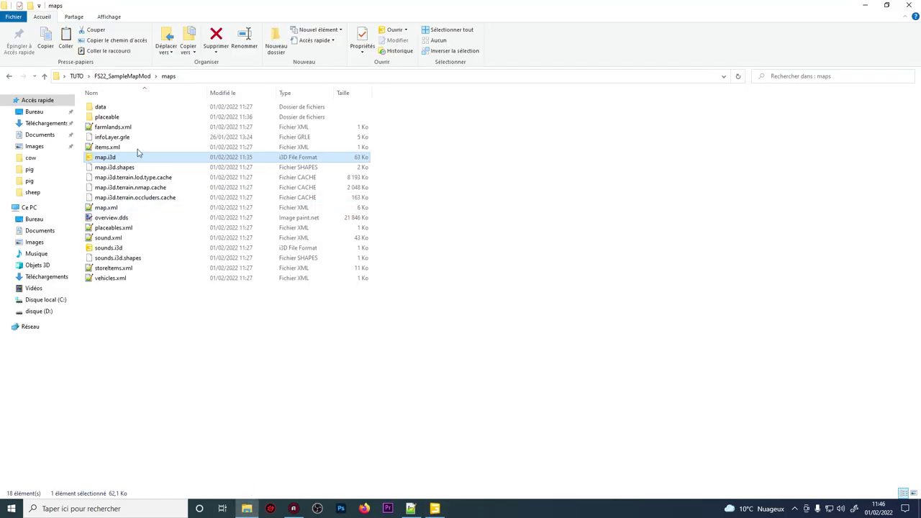
double_click(115, 116)
double_click(115, 108)
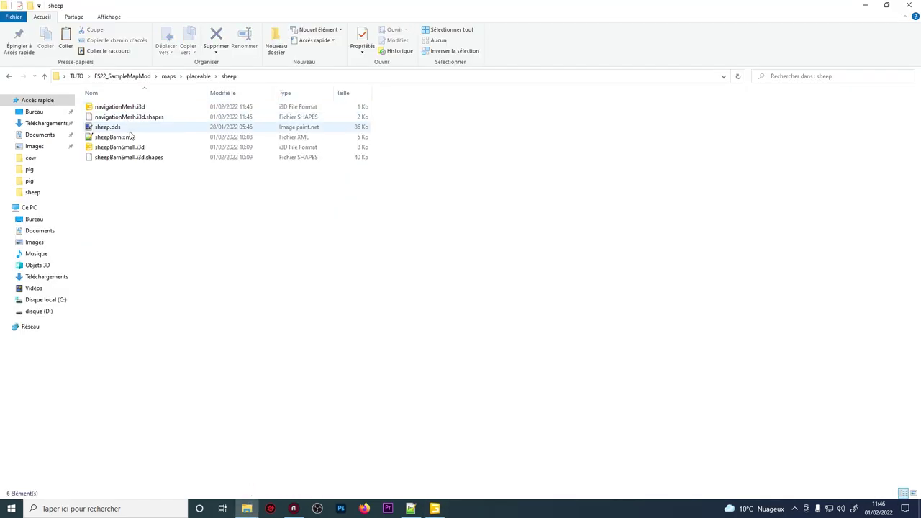
double_click(120, 137)
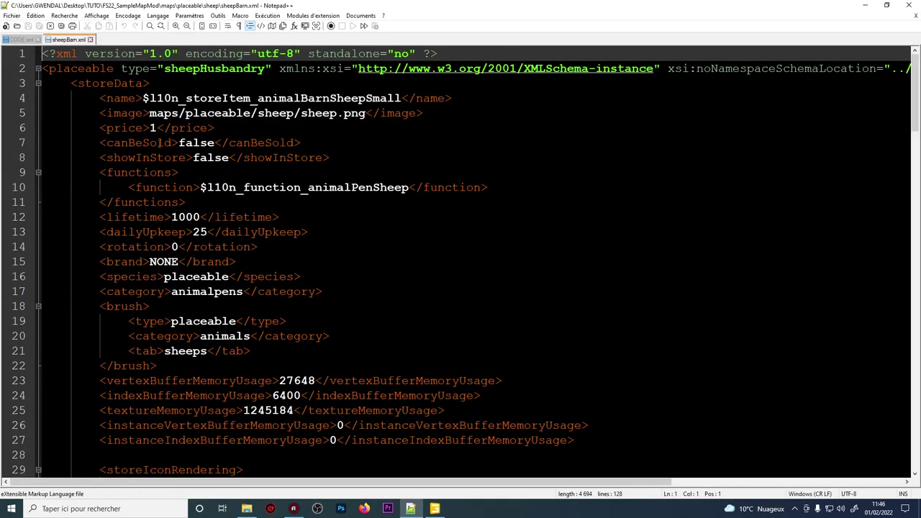
scroll(274, 219, "down", 4)
left_click(265, 224)
scroll(273, 219, "down", 4)
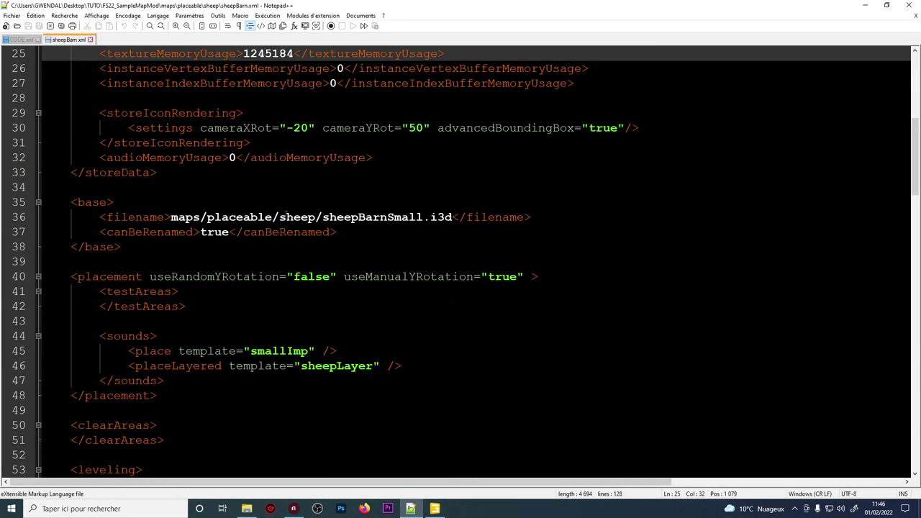
scroll(280, 216, "up", 3)
left_click(279, 157)
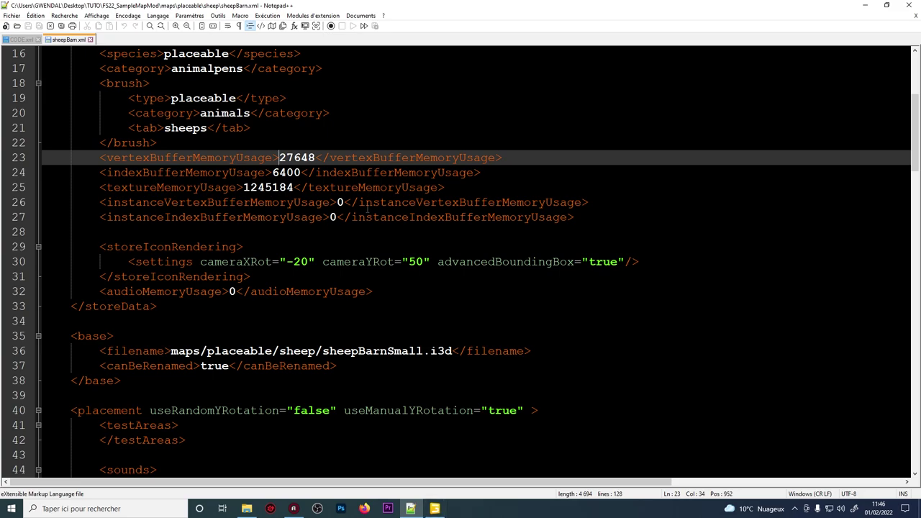
Step: Switch to GIANTS Editor and examine the sheepBarnSmall hierarchy with its food and water nodes
left_click(434, 509)
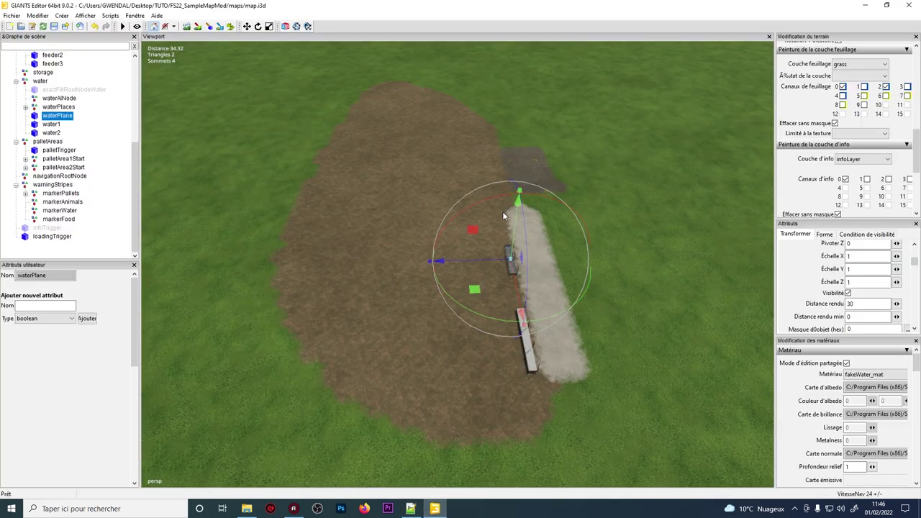
middle_click_drag(502, 212, 386, 196, "alt")
scroll(113, 115, "up", 3)
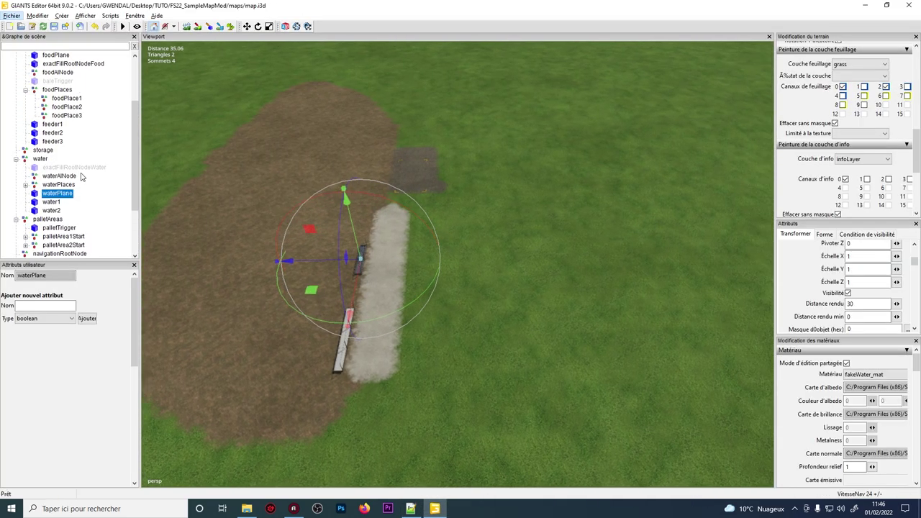
scroll(28, 90, "up", 3)
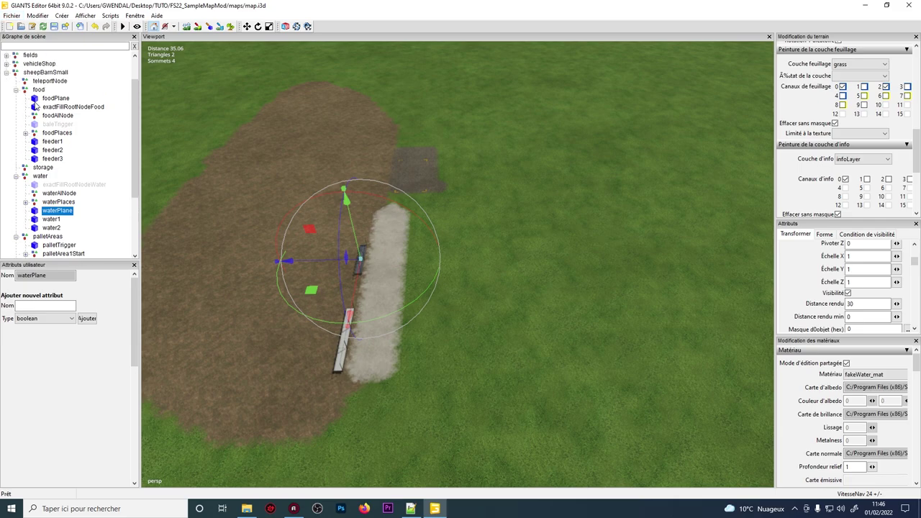
Step: Switch to sheepBarn.xml in Notepad++ and read the husbandry section from storage and food down to the first waterPlace entry
left_click(410, 508)
scroll(327, 204, "down", 5)
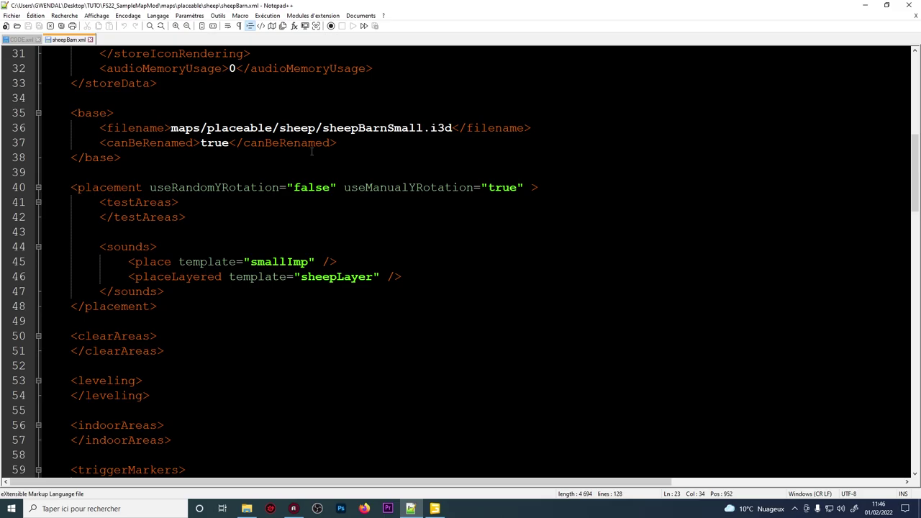
scroll(310, 151, "down", 8)
scroll(352, 209, "down", 5)
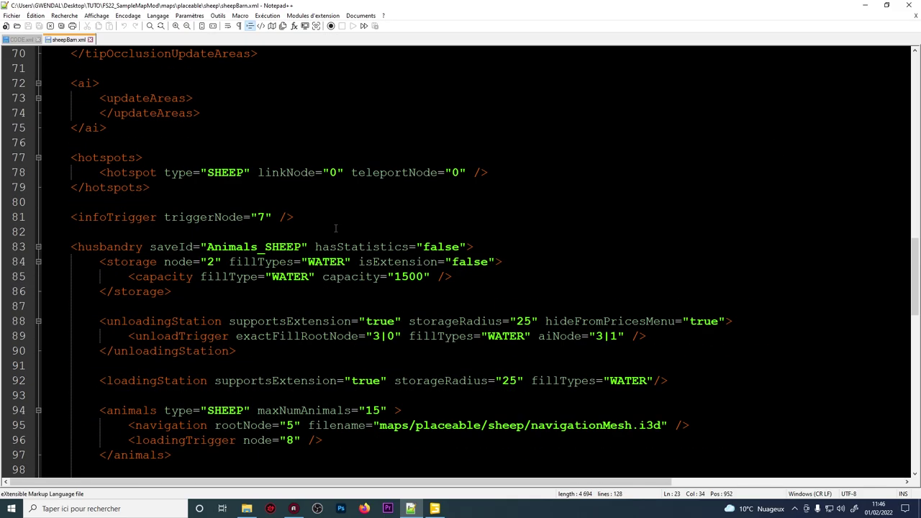
scroll(306, 229, "down", 3)
scroll(266, 245, "down", 1)
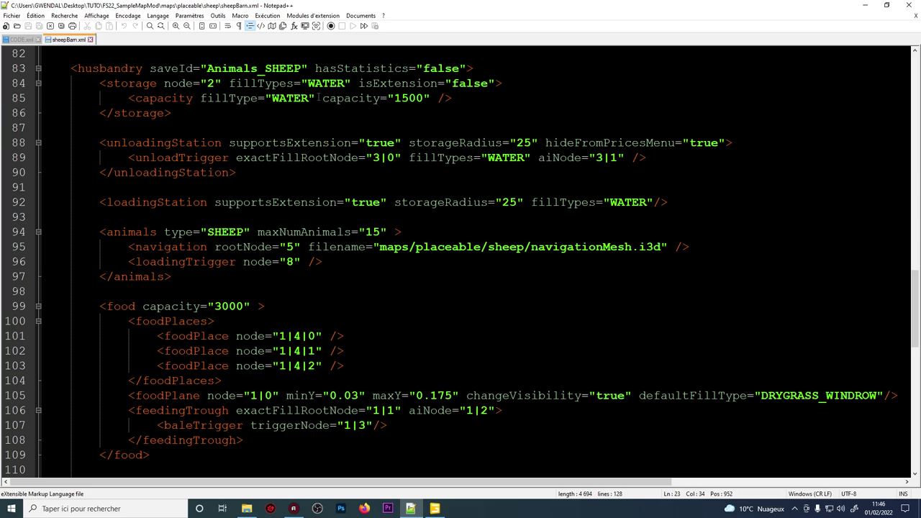
scroll(338, 144, "down", 1)
scroll(317, 129, "up", 1)
left_click(272, 98)
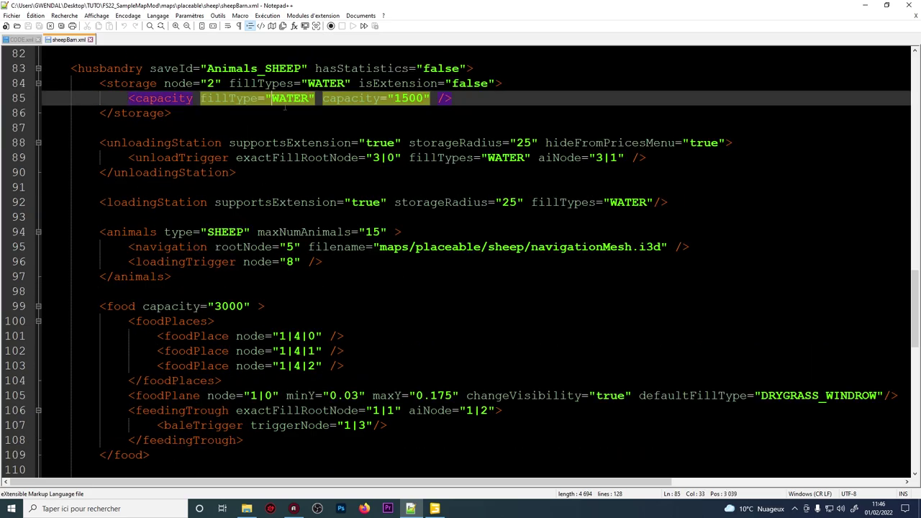
scroll(291, 248, "down", 3)
scroll(291, 247, "down", 2)
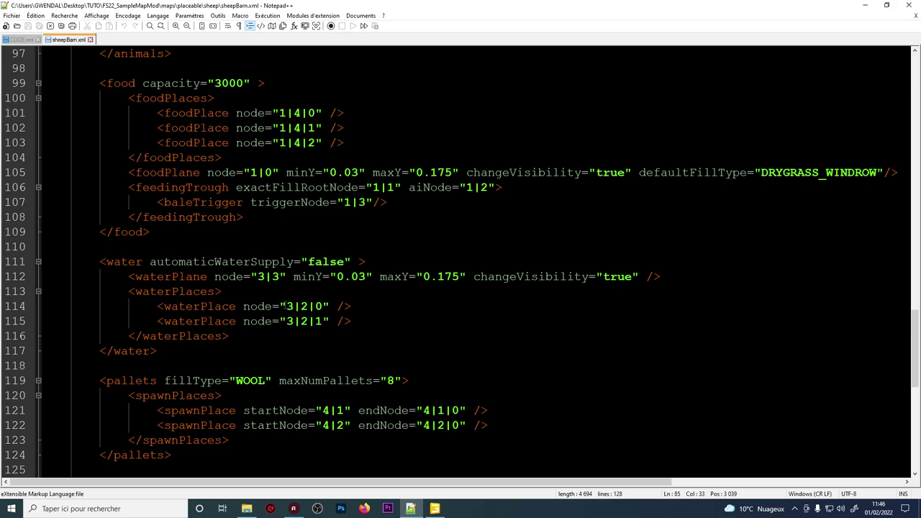
left_click(256, 306)
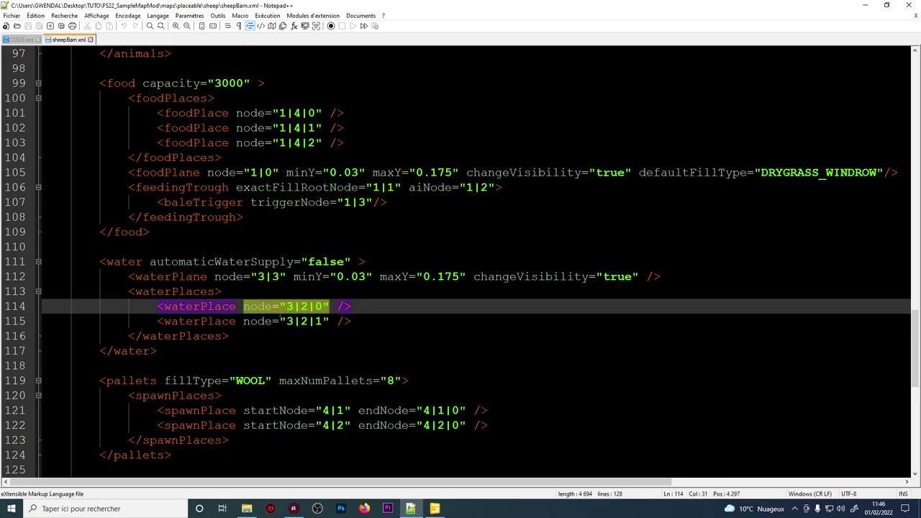
Step: Expand waterPlaces in GIANTS Editor and compare the index path of waterPlace1 with the first waterPlace node in sheepBarn.xml
left_click(434, 508)
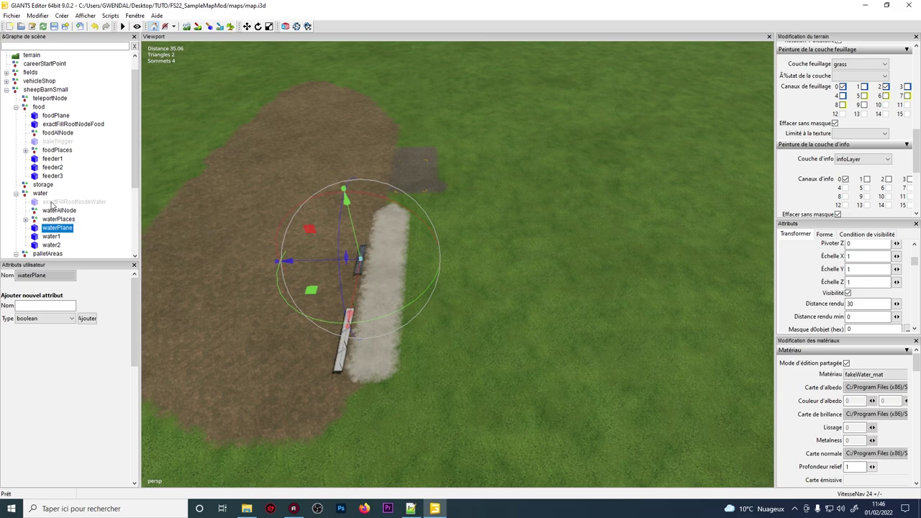
left_click(25, 220)
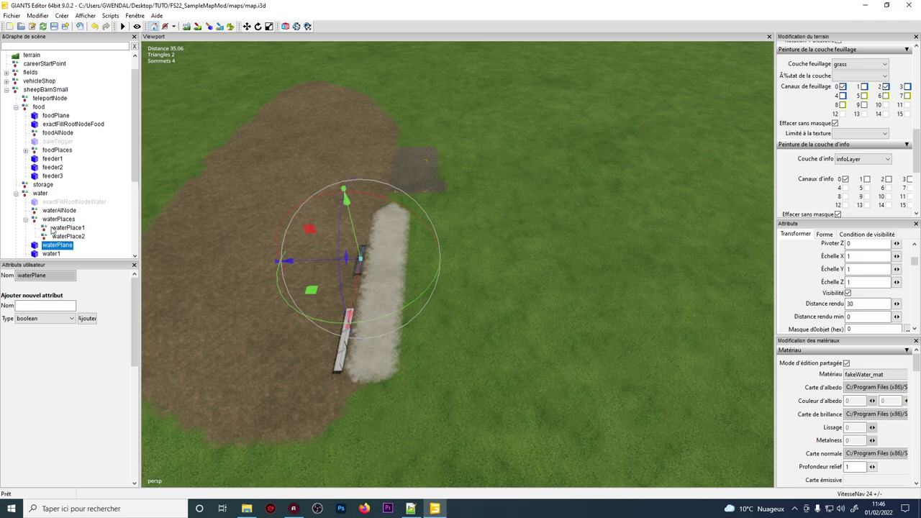
left_click(67, 227)
scroll(391, 192, "up", 6)
left_click_drag(391, 193, 510, 228, "alt")
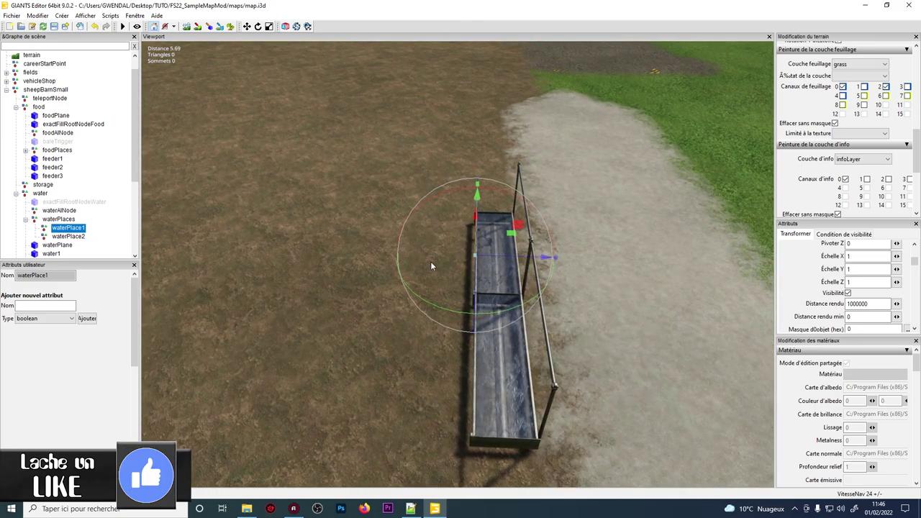
scroll(807, 288, "up", 2)
scroll(808, 287, "up", 2)
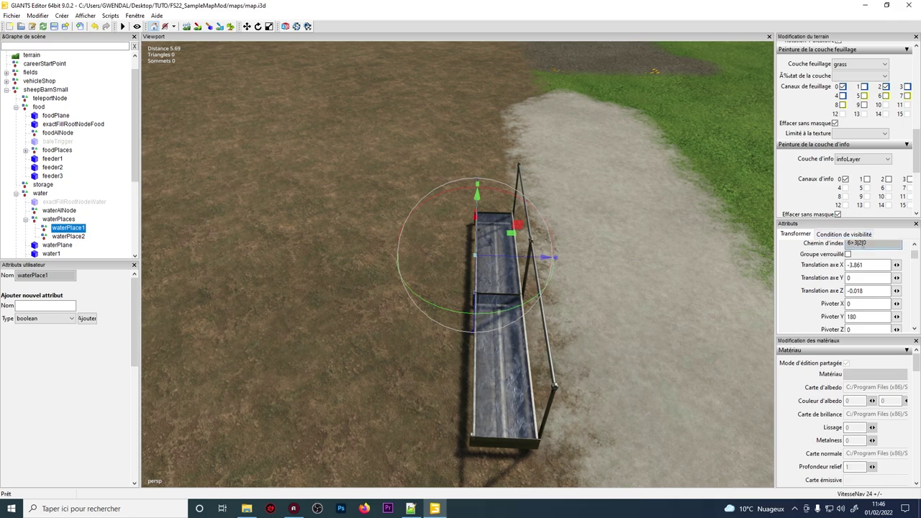
left_click(410, 508)
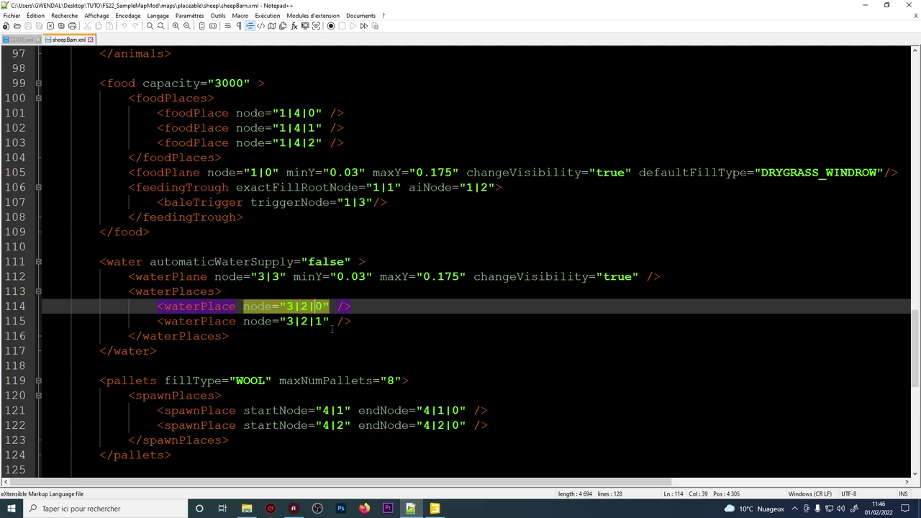
Step: Check the index path of waterPlace2 in GIANTS Editor against the second waterPlace node in sheepBarn.xml
left_click(434, 508)
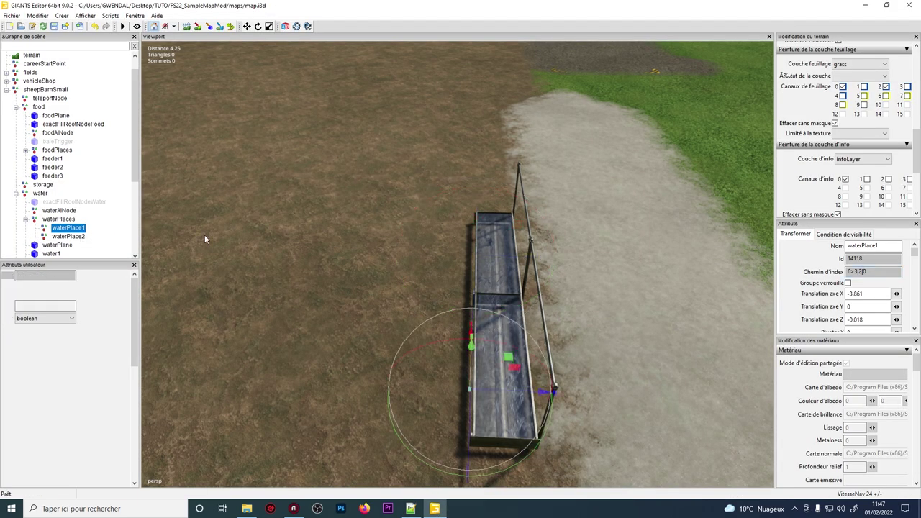
left_click(68, 236)
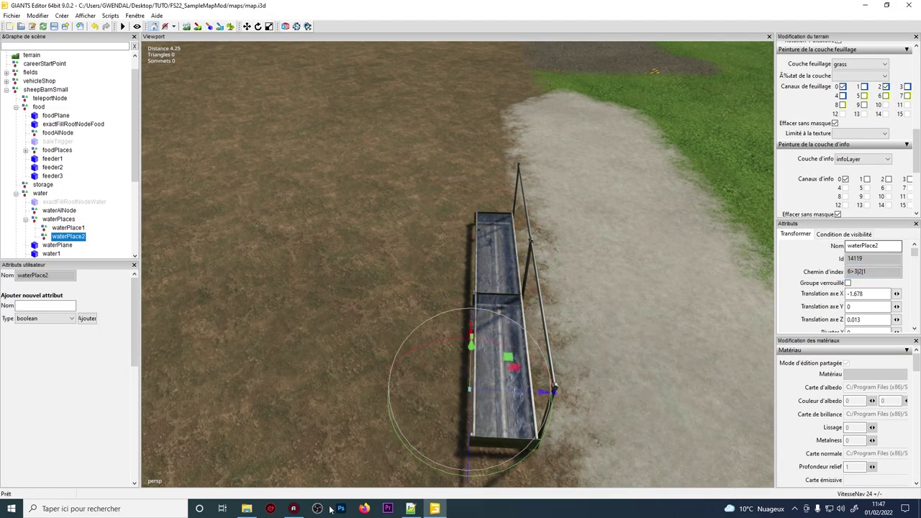
left_click(410, 508)
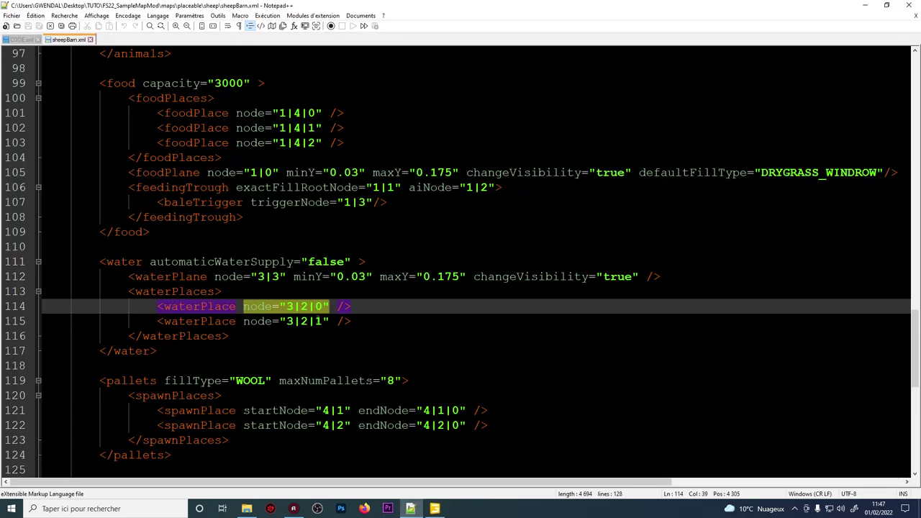
left_click(317, 320)
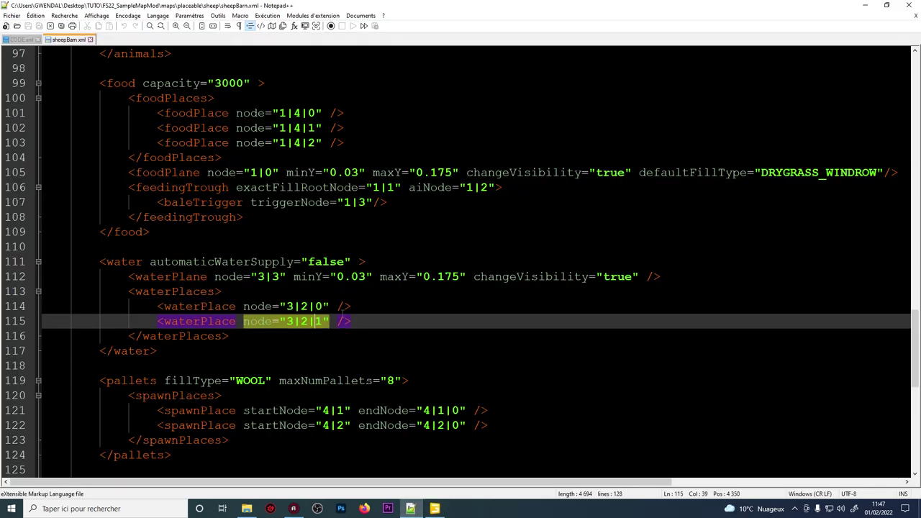
Step: Examine the node, minY and maxY attributes of the waterPlane entry in sheepBarn.xml
left_click(329, 277)
left_click(408, 277)
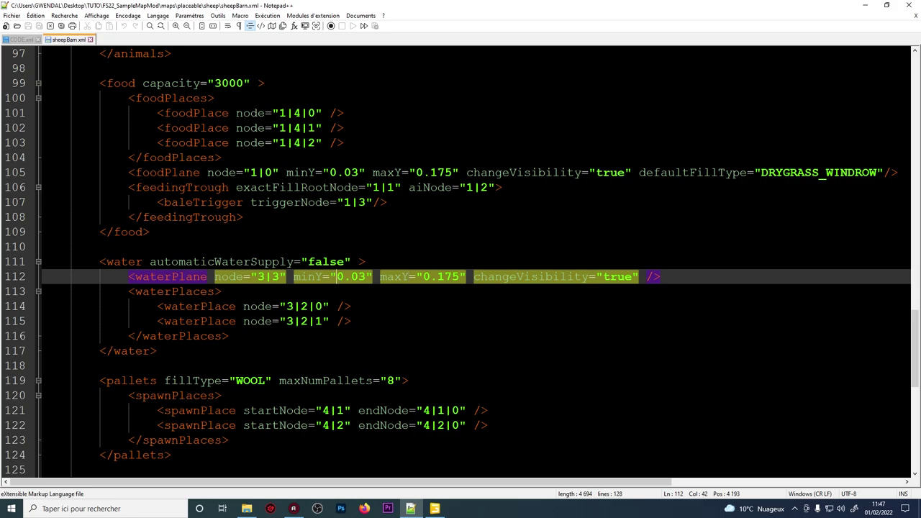
left_click_drag(337, 276, 371, 277)
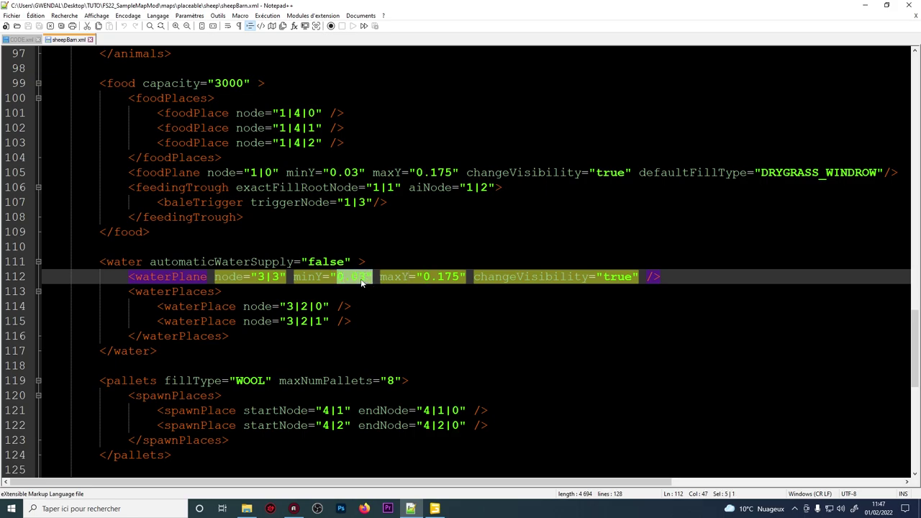
left_click(359, 277)
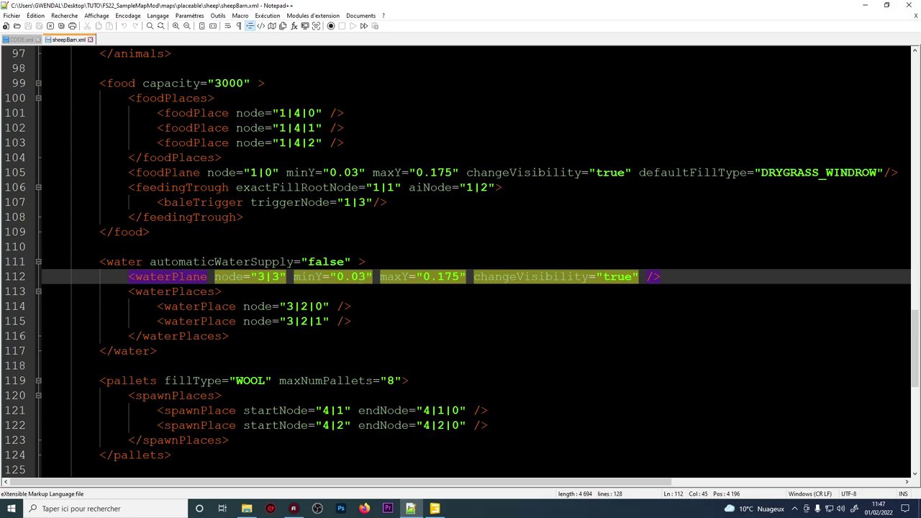
Step: Switch to GIANTS Editor and compare waterPlane's index path and Y translation with its entry in sheepBarn.xml
left_click(433, 507)
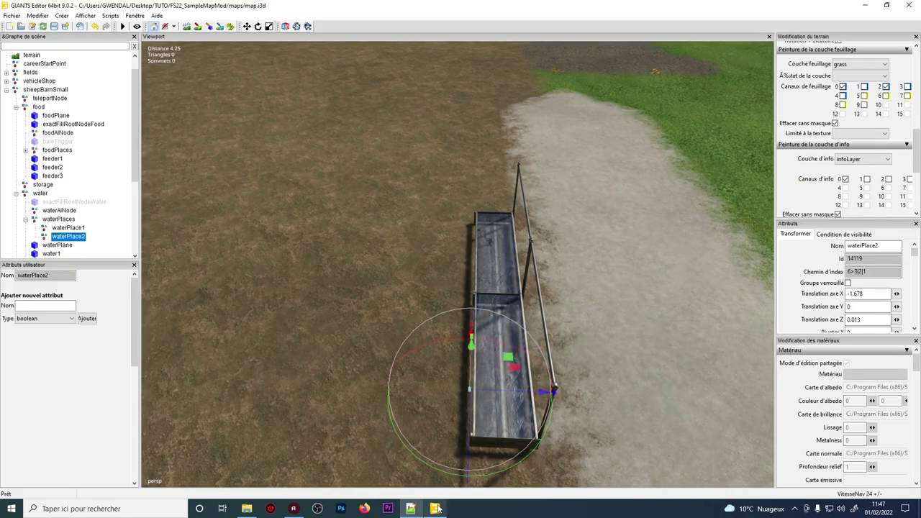
left_click(61, 210)
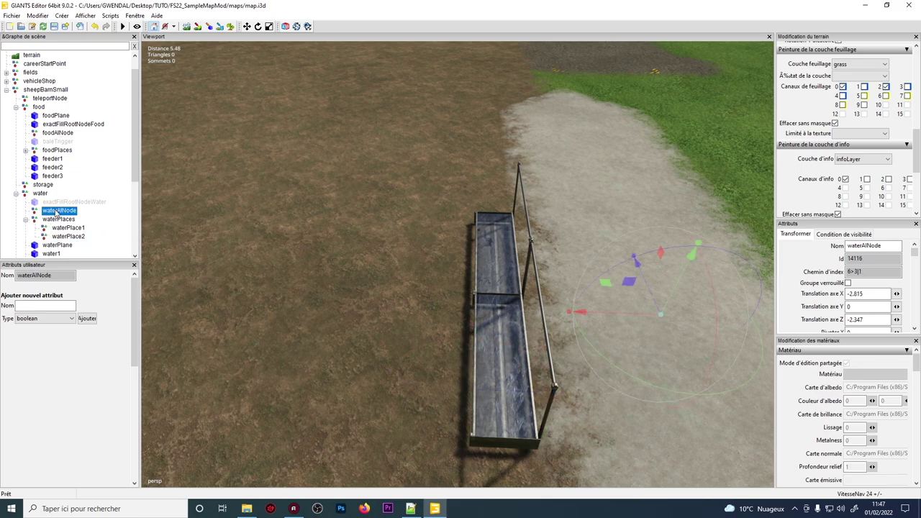
left_click(57, 245)
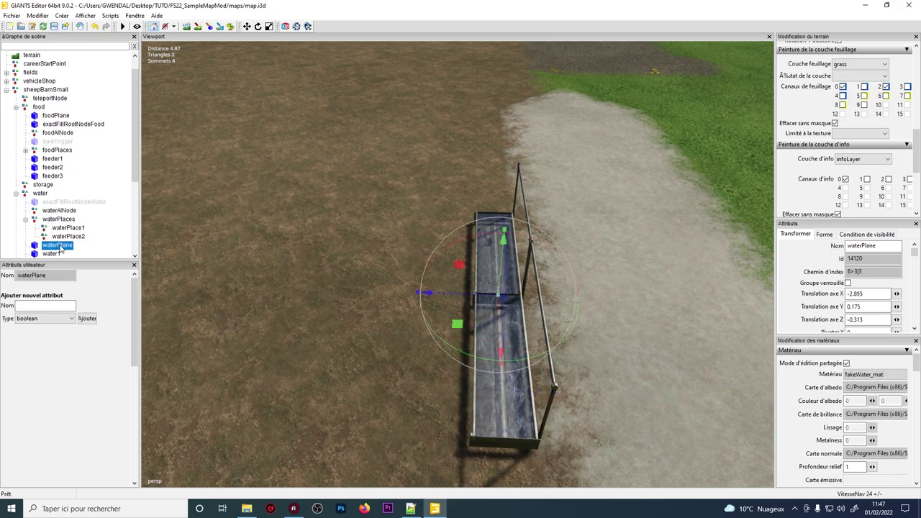
scroll(820, 288, "down", 2)
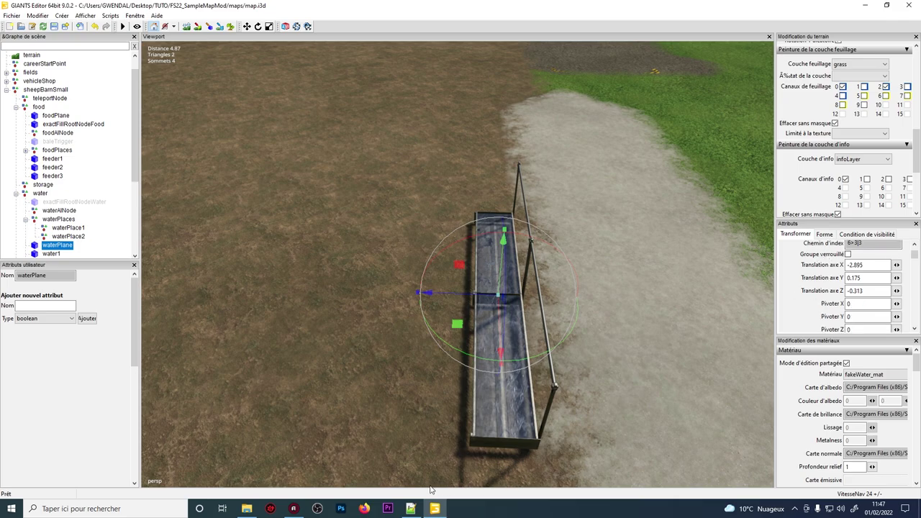
left_click(412, 509)
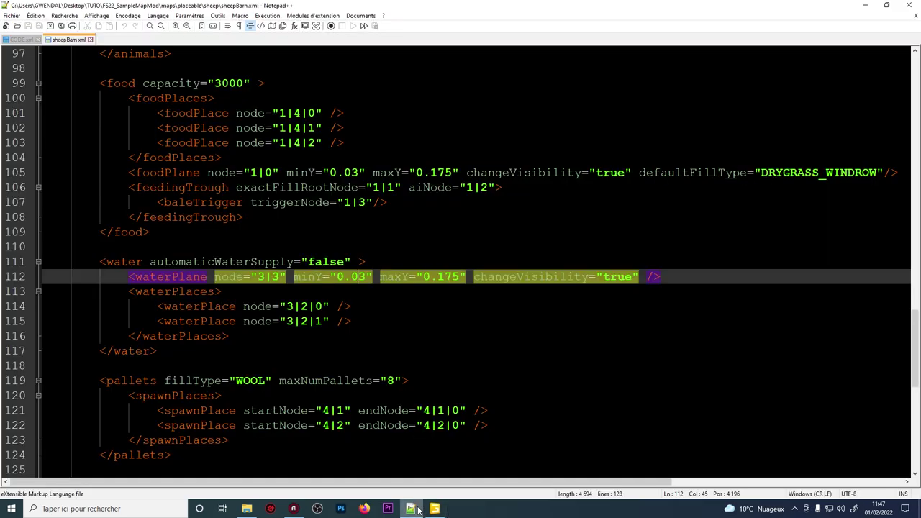
left_click(411, 509)
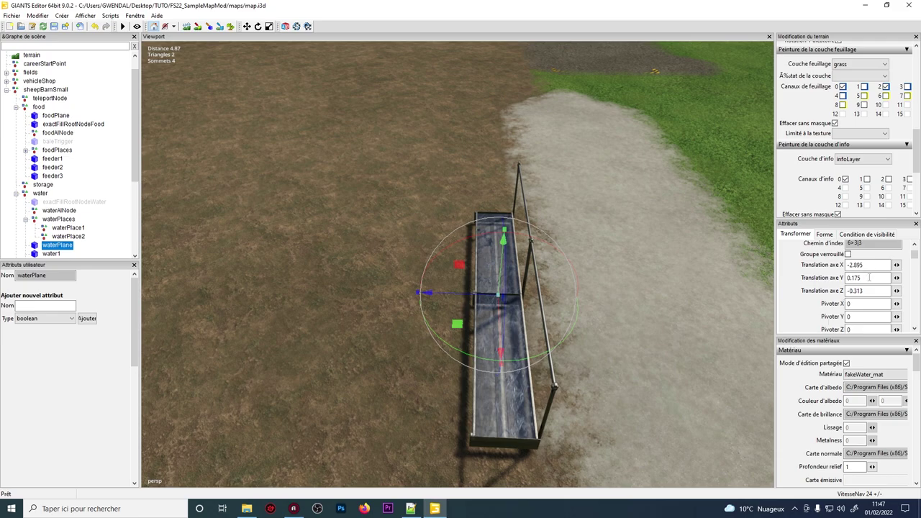
Step: Set waterPlane's Y translation to 0.03
left_click_drag(867, 278, 786, 279)
type("0")
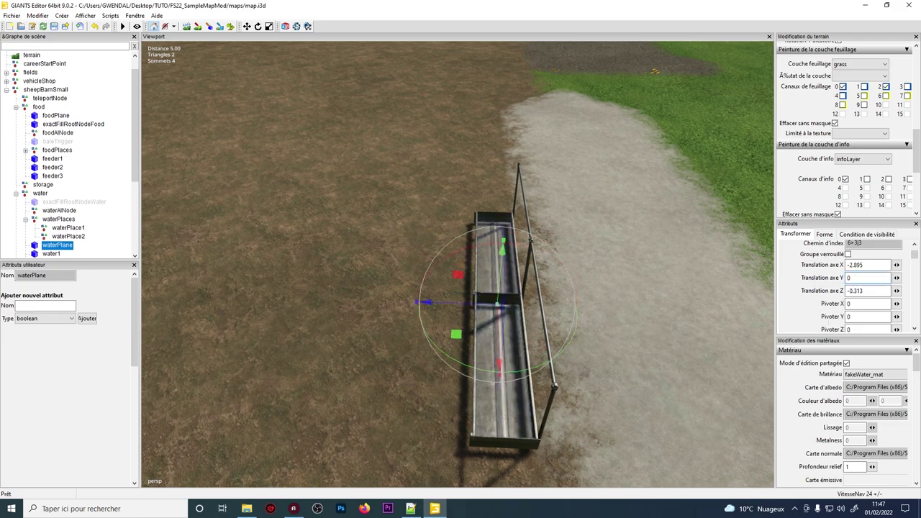
type("0")
key("BackSpace")
type(".03")
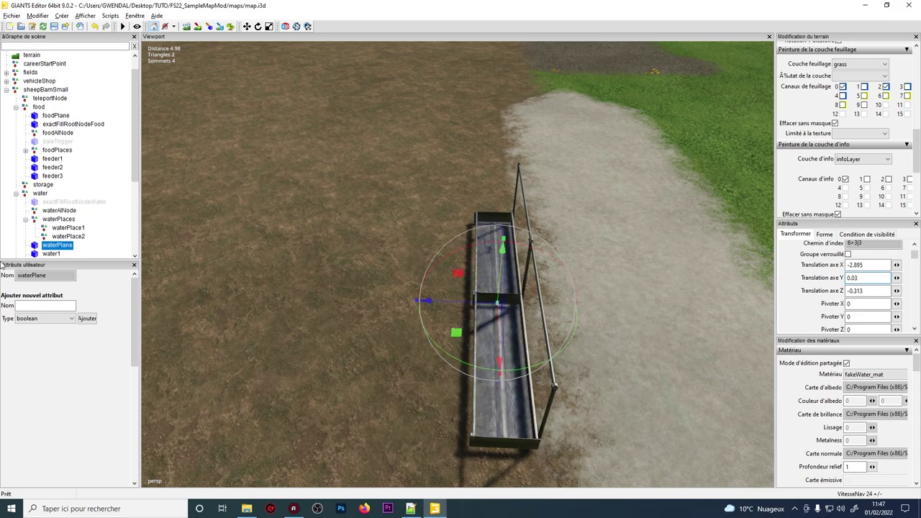
Step: Switch to sheepBarn.xml in Notepad++ and read waterPlane's maxY, then foodPlane's height limits and defaultFillType
left_click(410, 509)
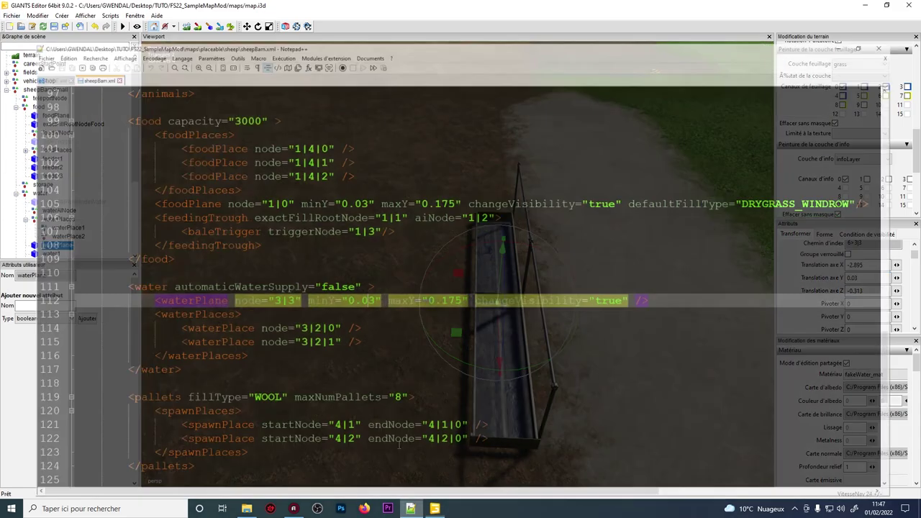
left_click_drag(430, 277, 450, 277)
scroll(446, 284, "down", 3)
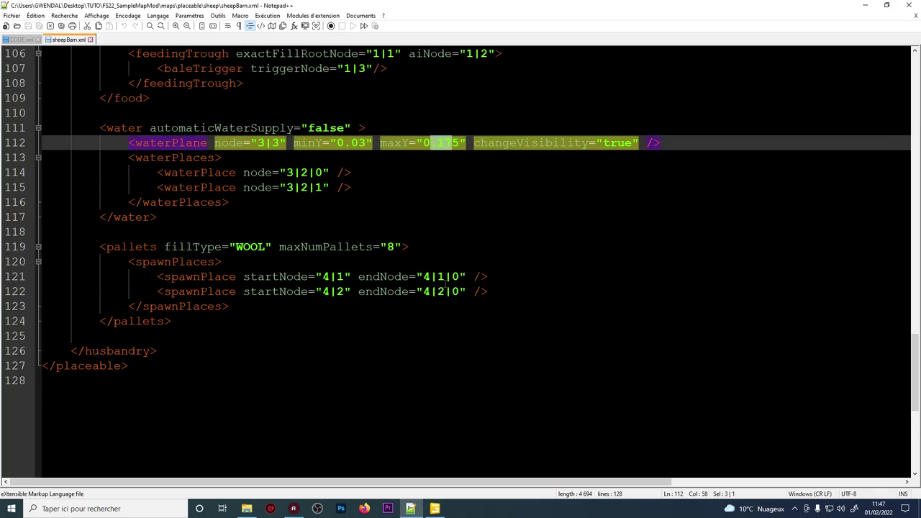
scroll(359, 285, "up", 6)
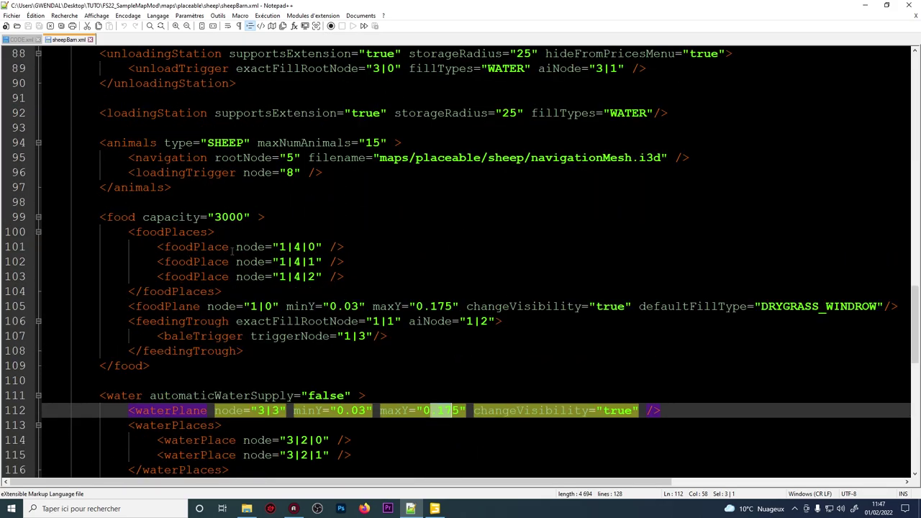
left_click(349, 306)
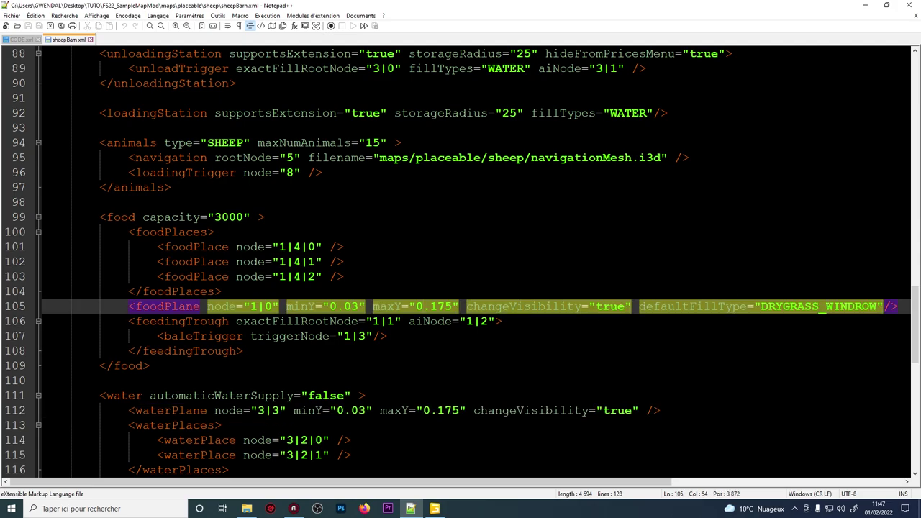
left_click(789, 306)
Step: Read the first pallet spawnPlace entry in sheepBarn.xml and locate the matching palletArea1Start node in GIANTS Editor
scroll(488, 305, "down", 6)
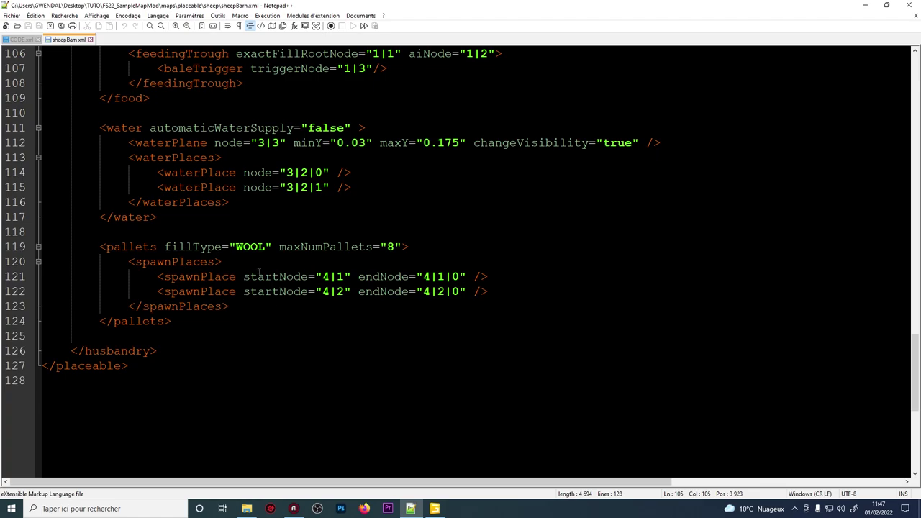
left_click(343, 276)
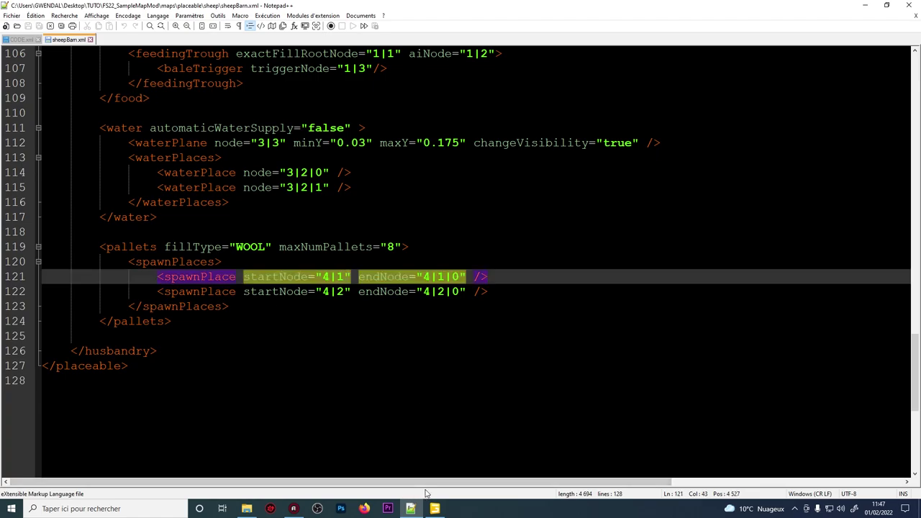
mouse_move(435, 509)
left_click(454, 435)
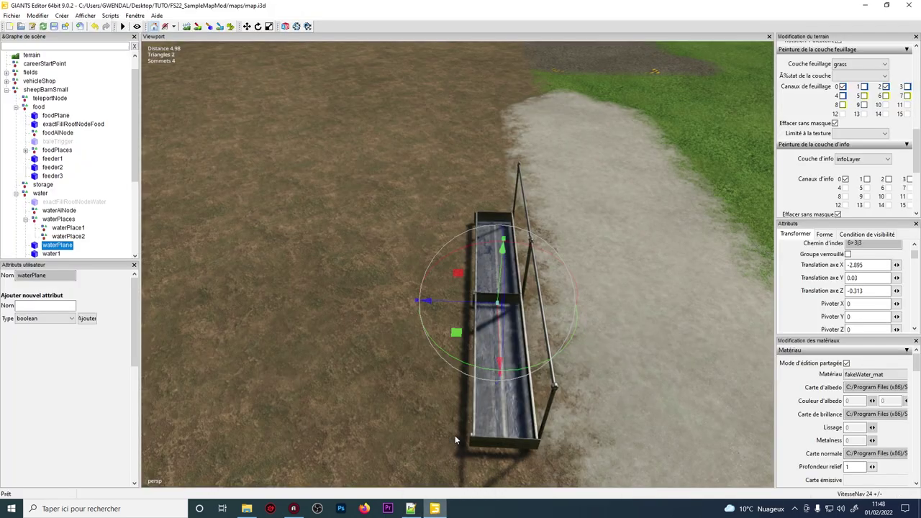
mouse_move(443, 237)
right_mouse_down("alt")
mouse_move(409, 307)
mouse_move(459, 233)
right_mouse_up("alt")
middle_click_drag(459, 233, 435, 231, "alt")
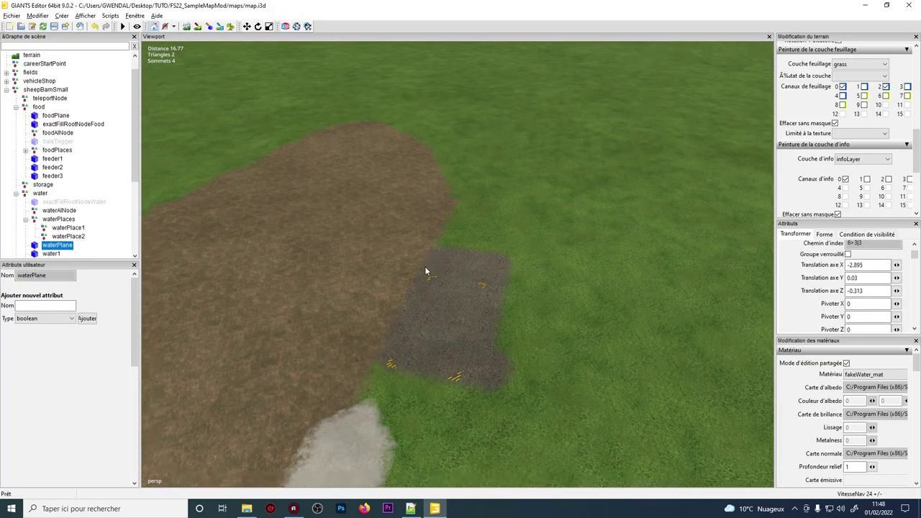
scroll(51, 202, "down", 3)
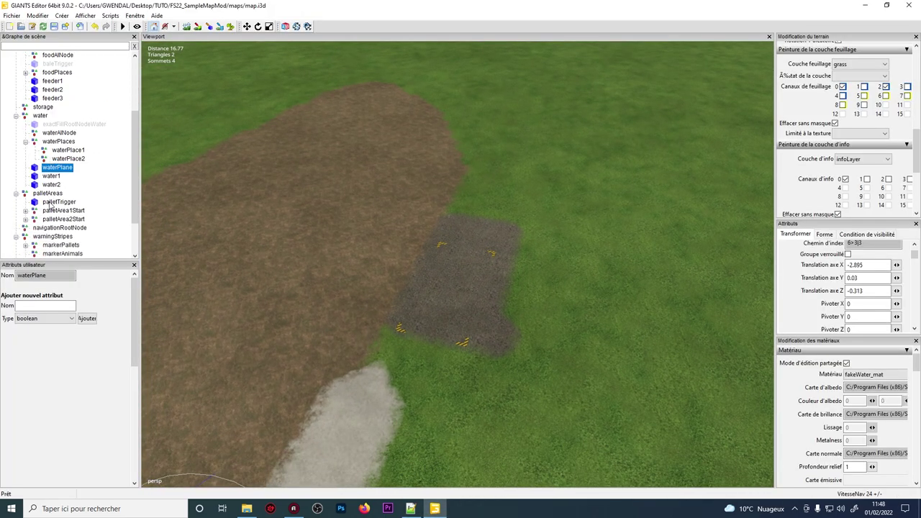
left_click(53, 210)
scroll(459, 258, "up", 3)
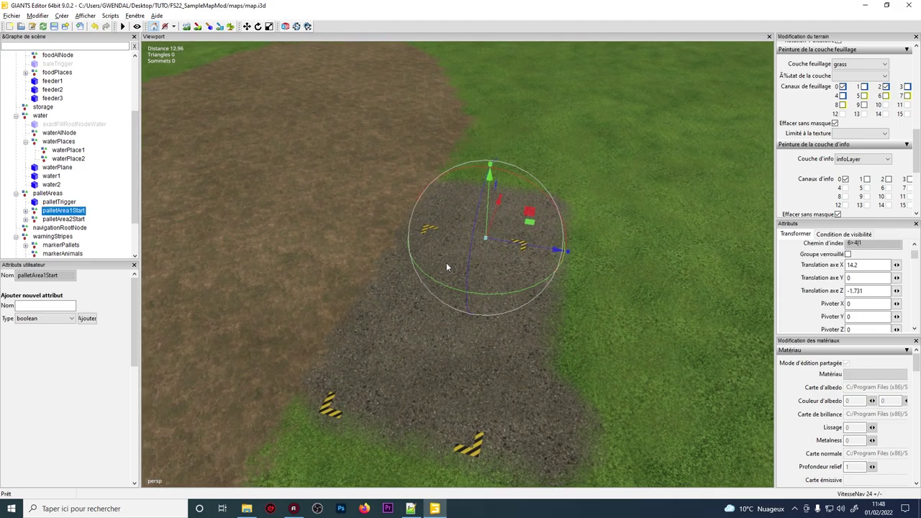
left_click_drag(446, 262, 394, 269, "alt")
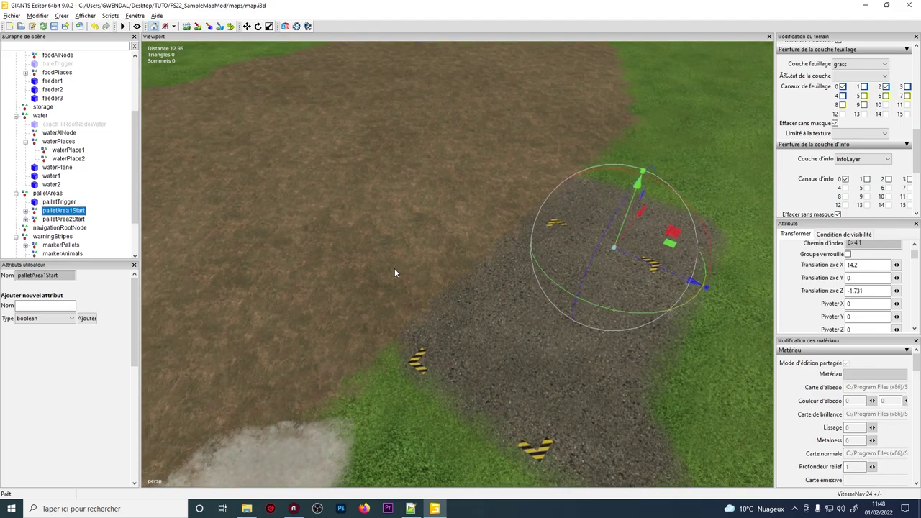
Step: Inspect the palletTrigger volume under palletAreas and turn off its visibility
left_click(52, 203)
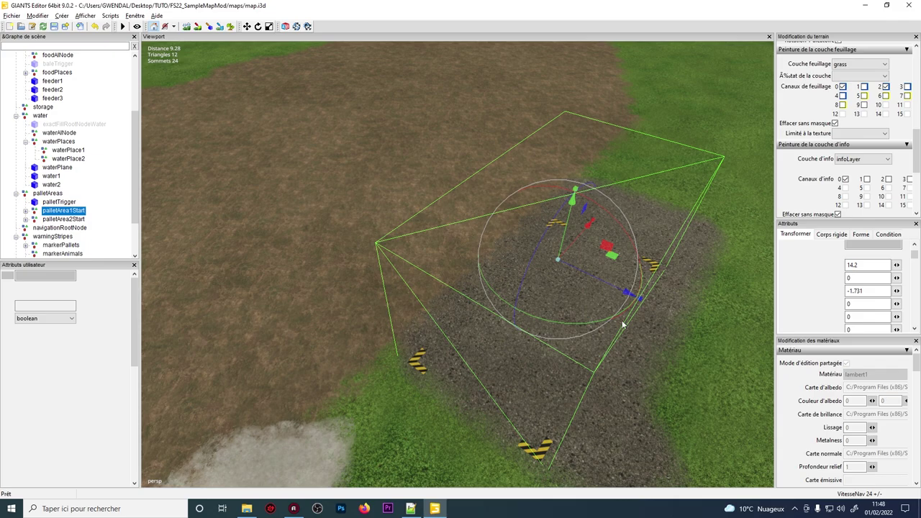
middle_click_drag(551, 195, 489, 201, "alt")
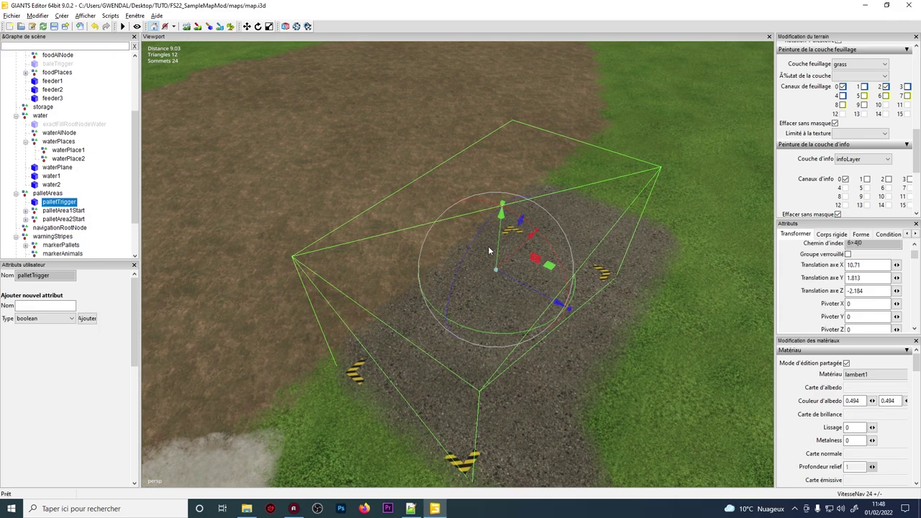
left_click_drag(456, 253, 516, 285, "alt")
right_click_drag(515, 287, 510, 286)
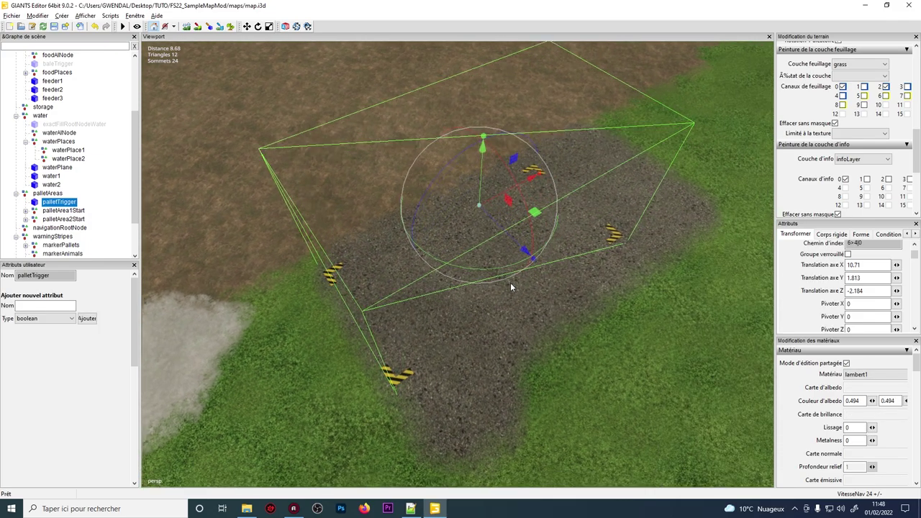
left_click(38, 194)
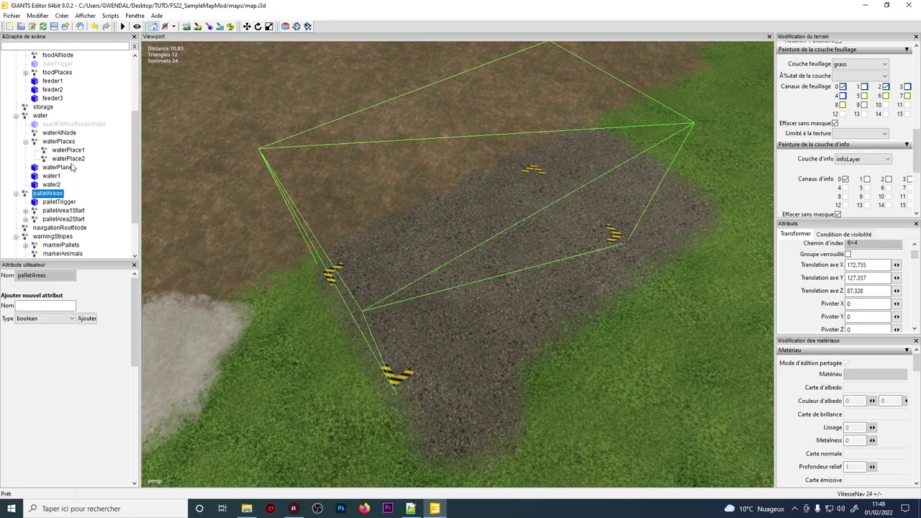
left_click(56, 202)
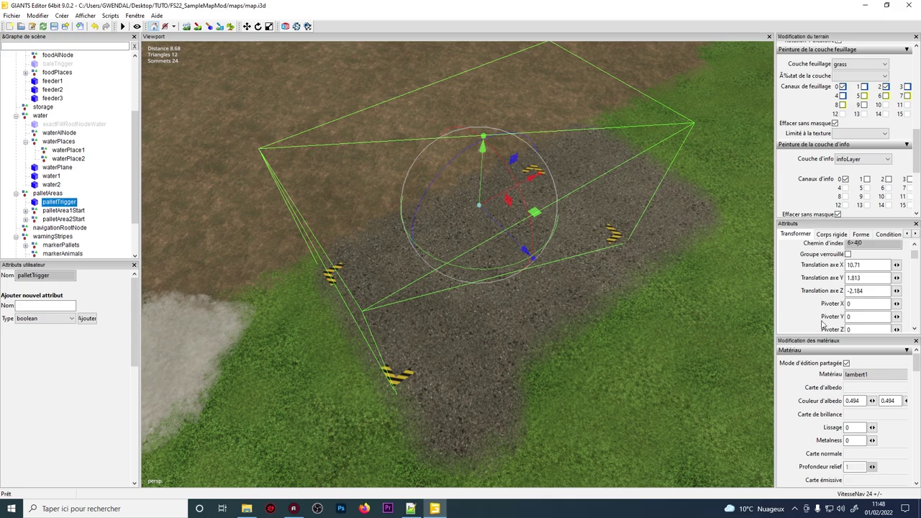
scroll(822, 325, "down", 2)
left_click_drag(333, 242, 288, 237, "alt")
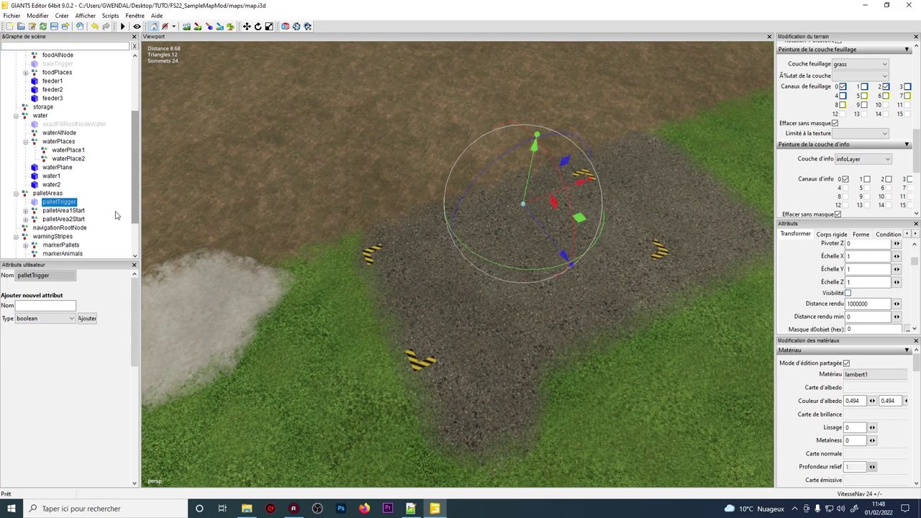
Step: Locate palletArea2Start on the gravel pad and expand palletArea1Start to reveal its child node
left_click(54, 210)
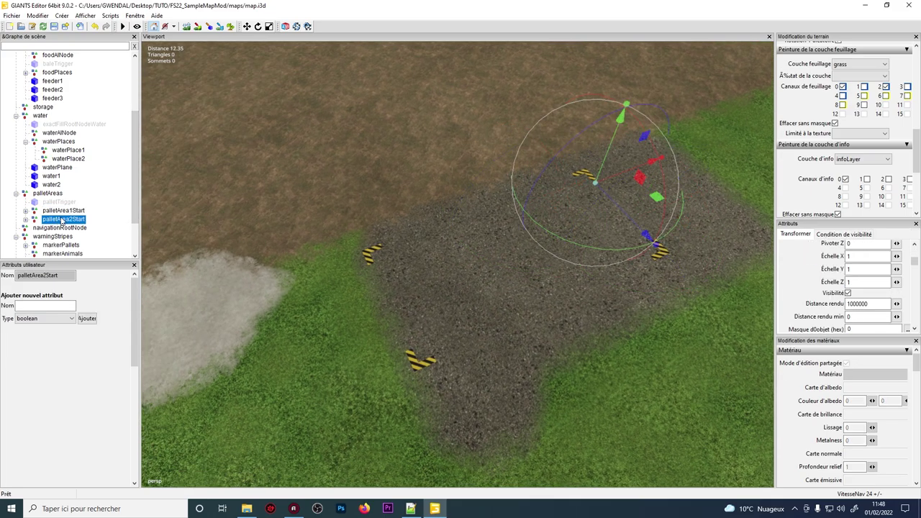
left_click(63, 220)
left_click(25, 211)
left_click_drag(422, 232, 390, 244, "alt")
middle_click_drag(389, 247, 372, 243)
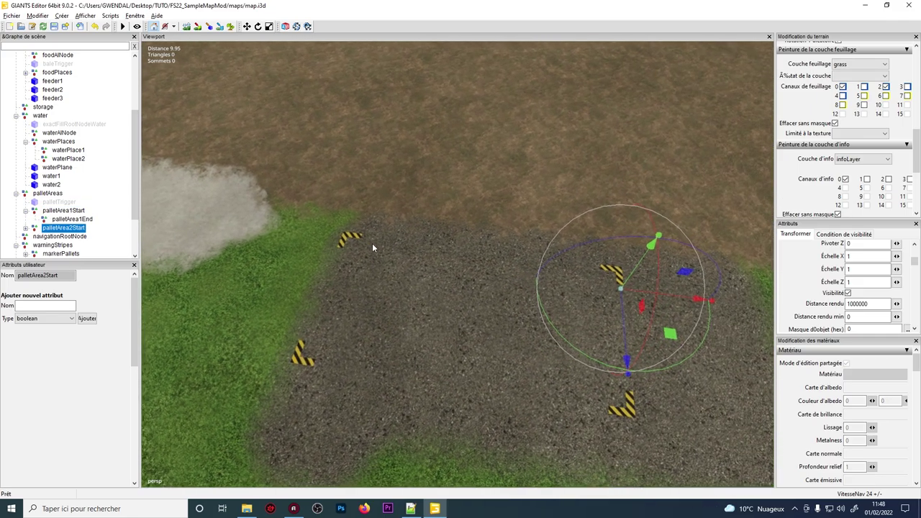
Step: Compare the positions of palletArea1Start and palletArea1End on the gravel pad
left_click(62, 213)
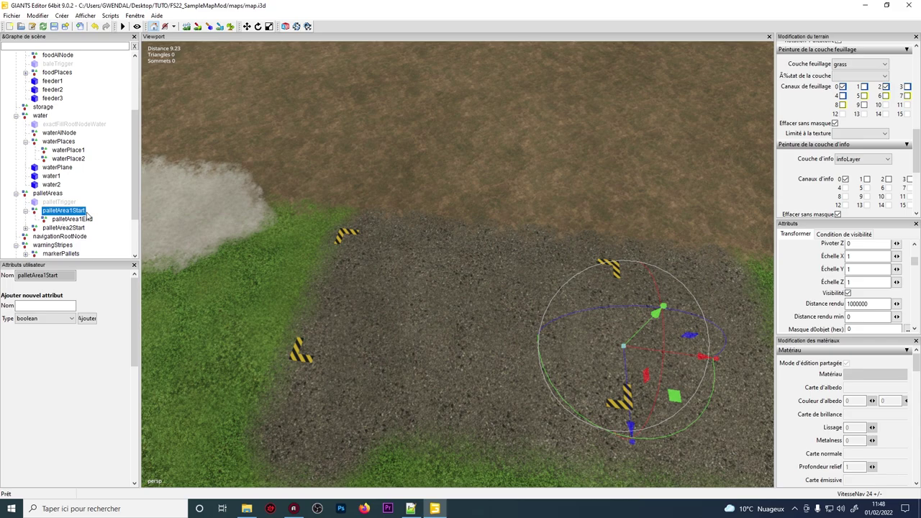
left_click(72, 219)
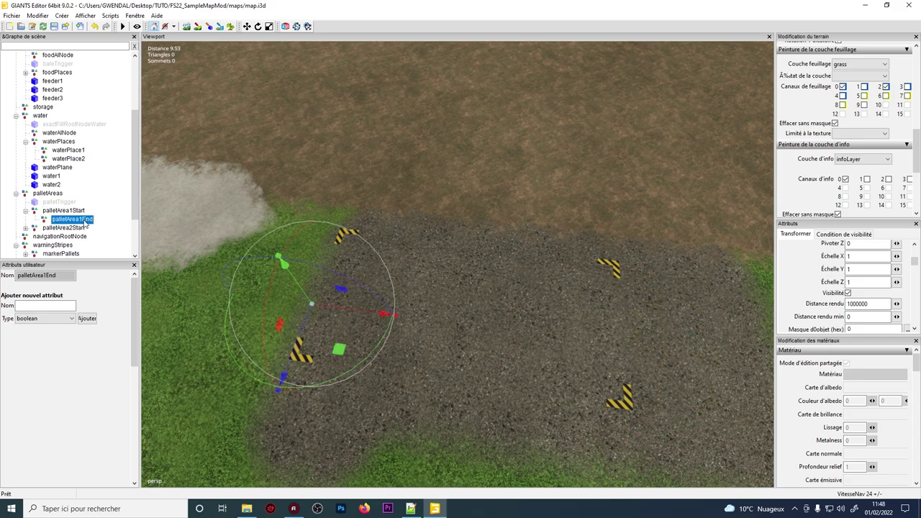
left_click(70, 213)
left_click(72, 220)
left_click(71, 212)
left_click(74, 220)
left_click(69, 211)
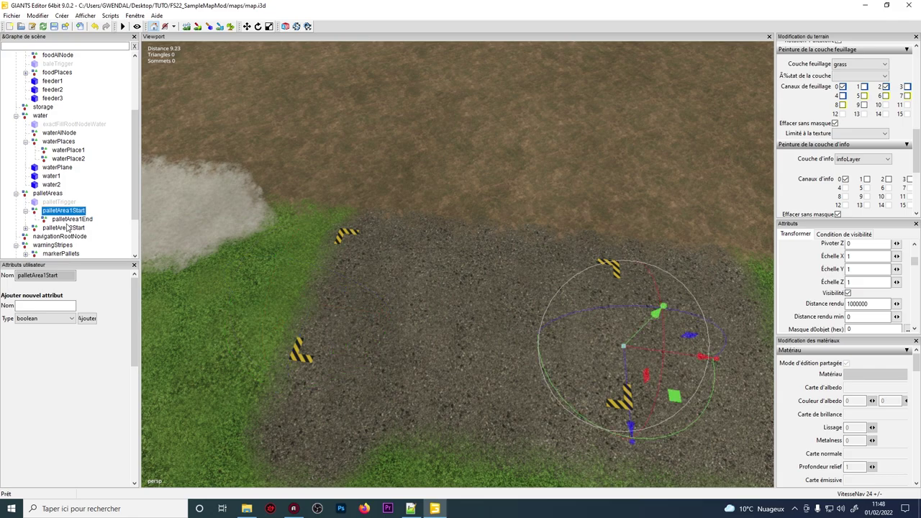
left_click(72, 220)
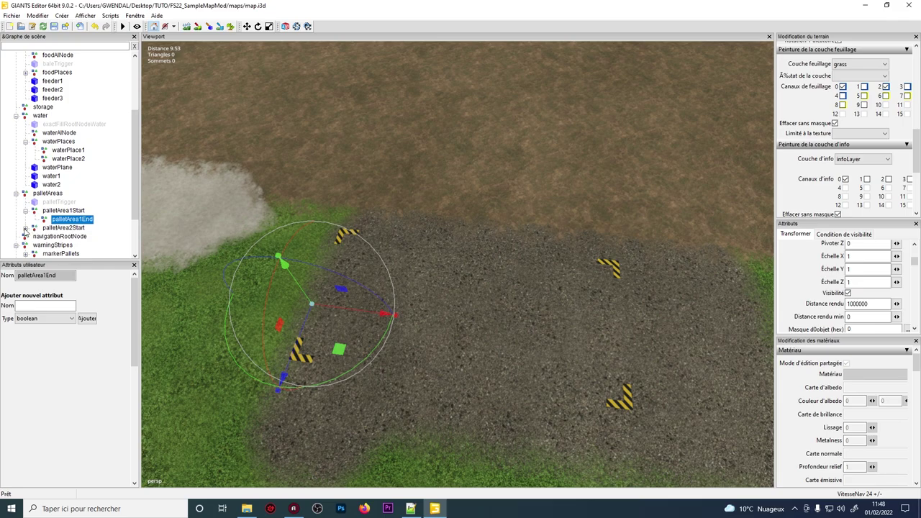
Step: Expand palletArea2Start and compare its position with that of palletArea2End
left_click(25, 228)
left_click(52, 229)
left_click(72, 236)
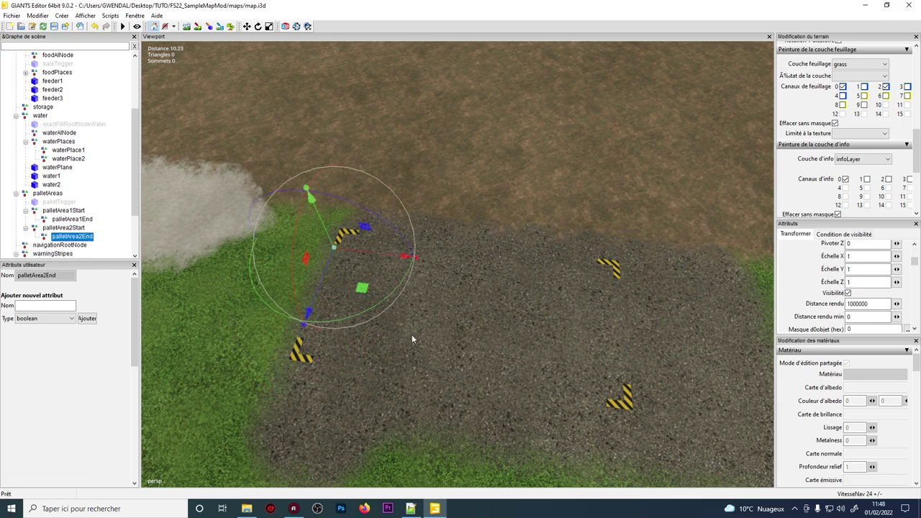
Step: Compare the index path of palletArea1End in GIANTS Editor with the first spawnPlace's endNode in sheepBarn.xml in Notepad++
left_click(411, 508)
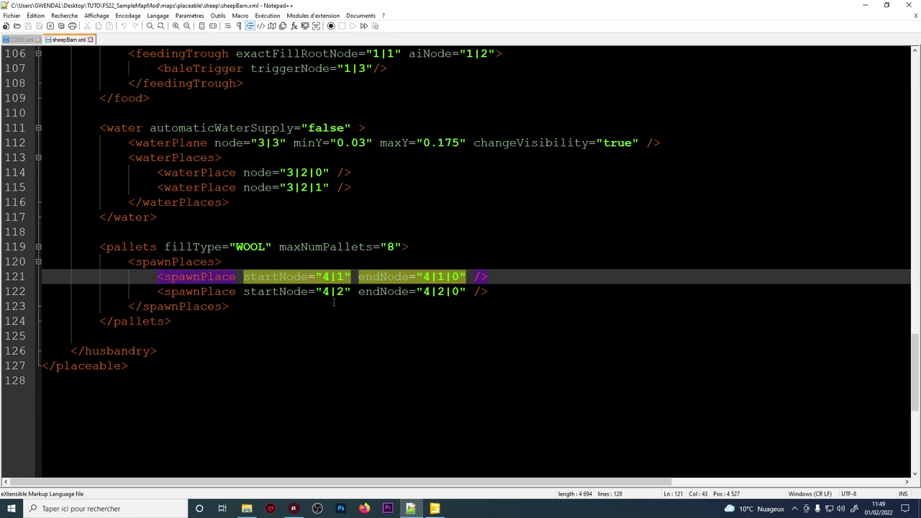
left_click(300, 276)
left_click(434, 508)
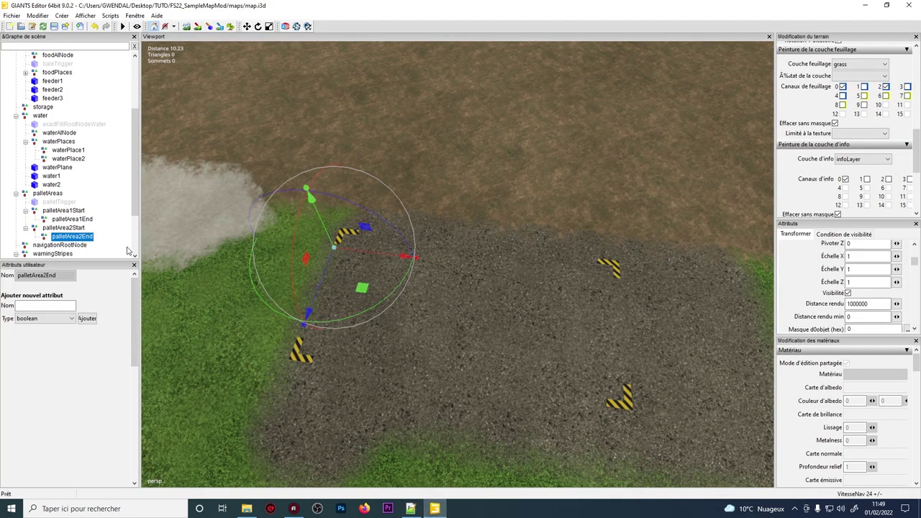
left_click(71, 211)
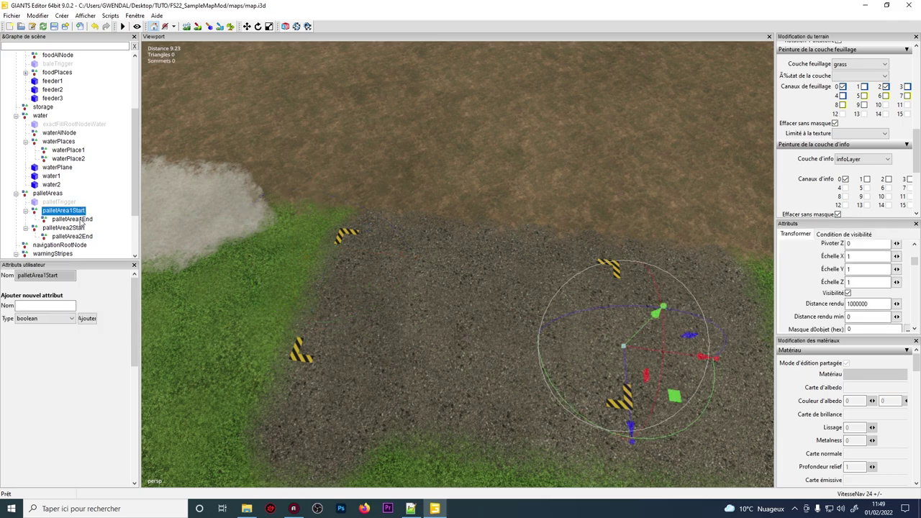
left_click(78, 220)
scroll(863, 281, "up", 5)
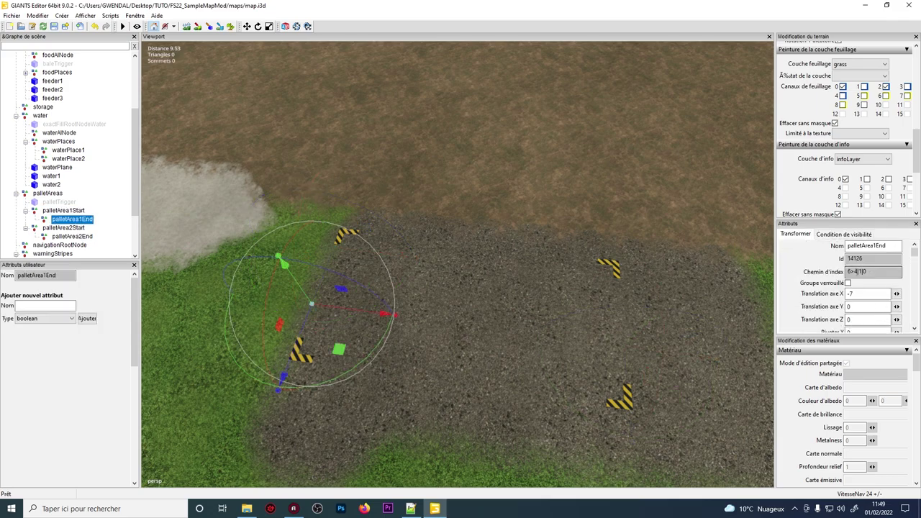
double_click(867, 271)
left_click(410, 508)
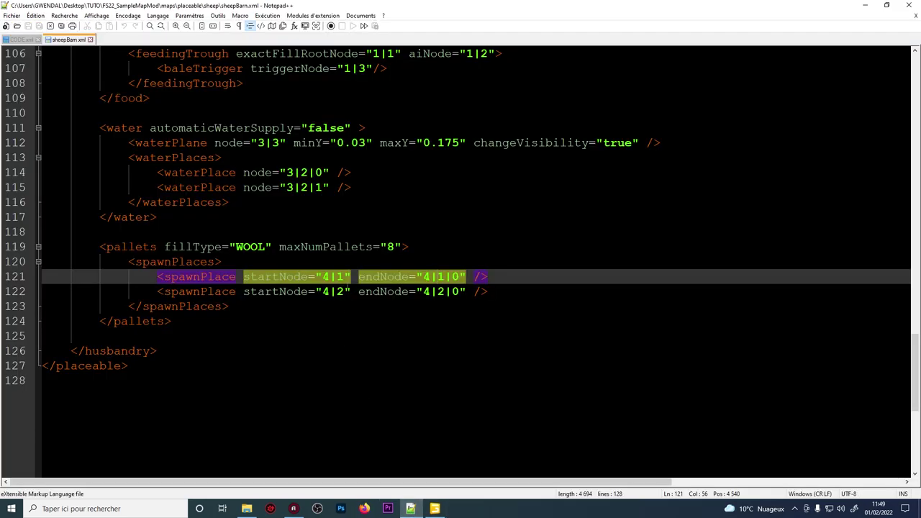
Step: Review the second spawnPlace entry and the pallets fillType and maxNumPallets attributes, checking them against the pallet area in GIANTS Editor
left_click(393, 292)
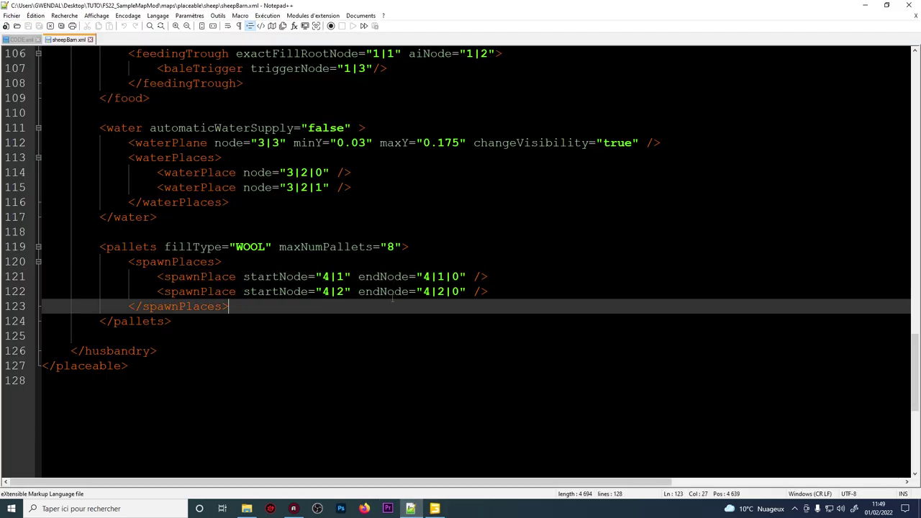
left_click(230, 247)
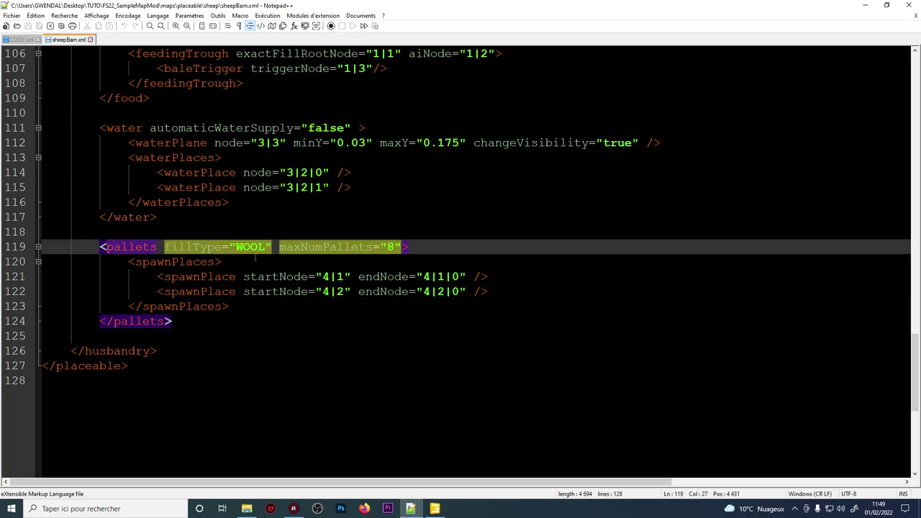
double_click(389, 247)
left_click(434, 508)
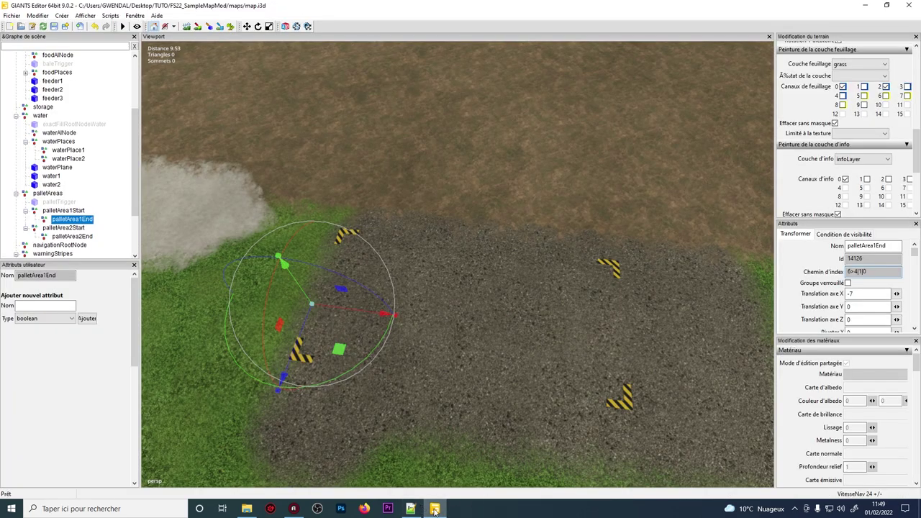
left_click(410, 509)
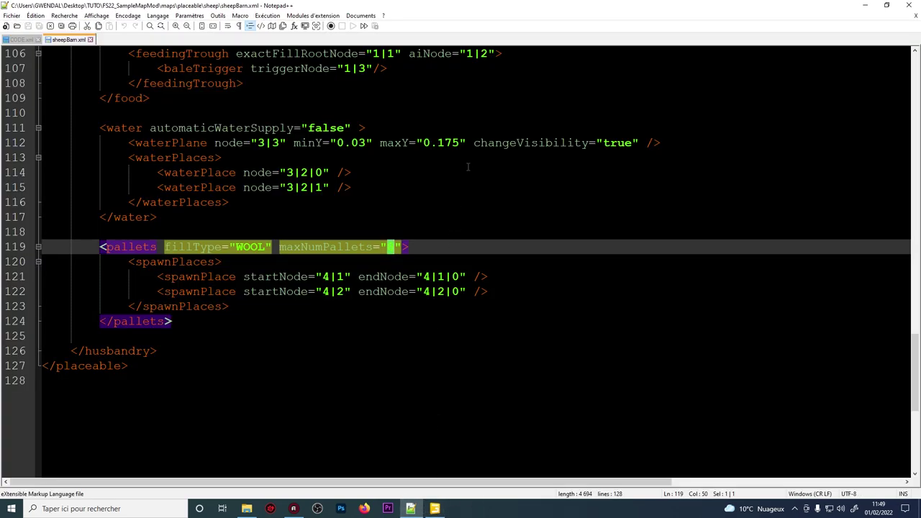
Step: Examine the food capacity attribute in the husbandry section of sheepBarn.xml
scroll(329, 214, "up", 4)
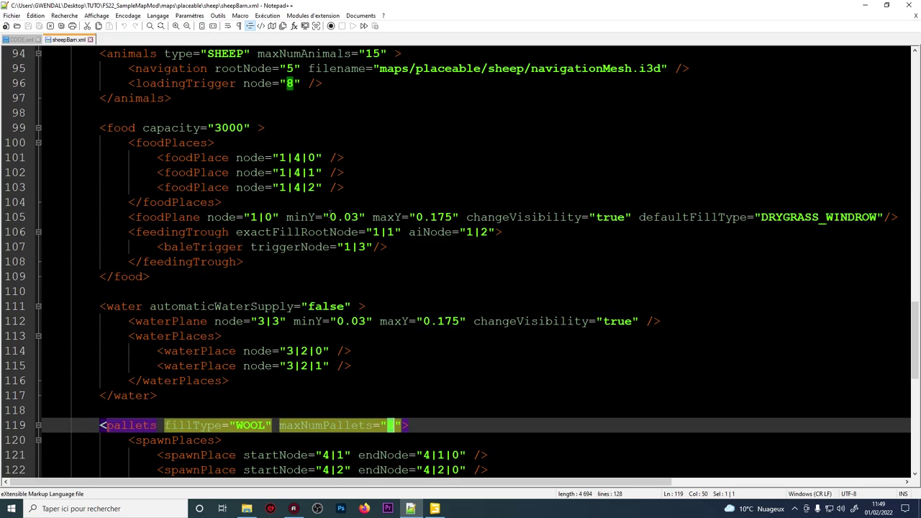
scroll(305, 214, "up", 3)
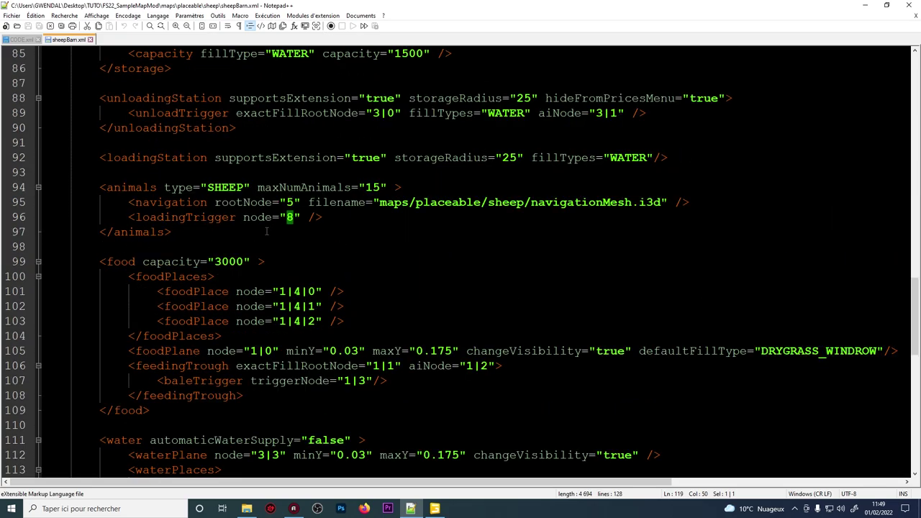
left_click(242, 247)
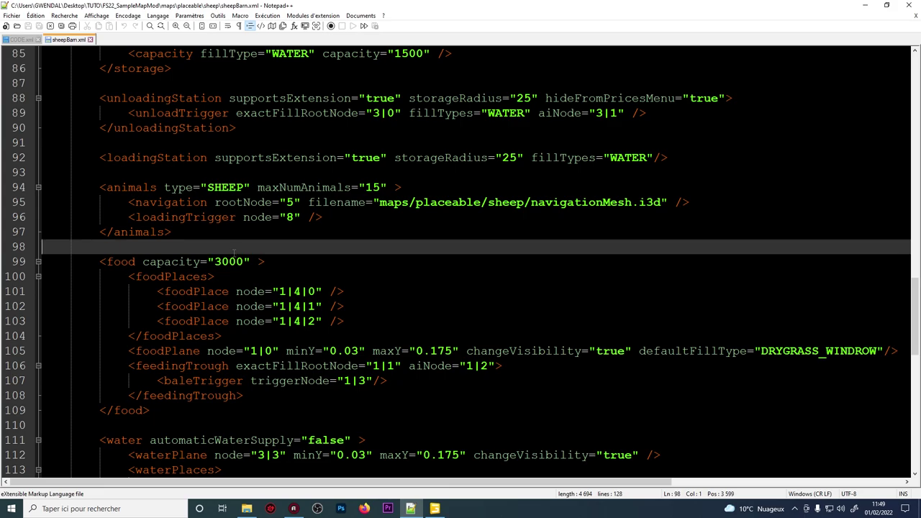
left_click(229, 261)
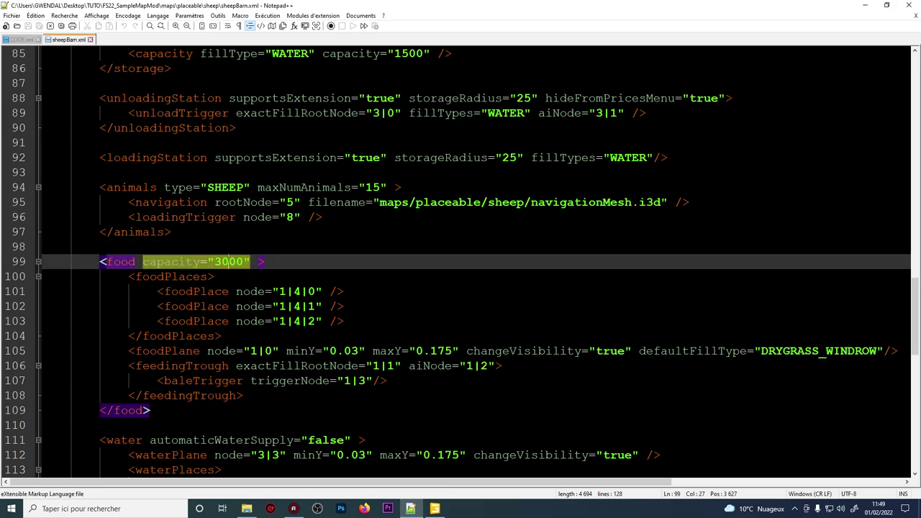
Step: Switch to GIANTS Editor, select foodPlane in the feeding trough and inspect it up close
key("alt+Tab")
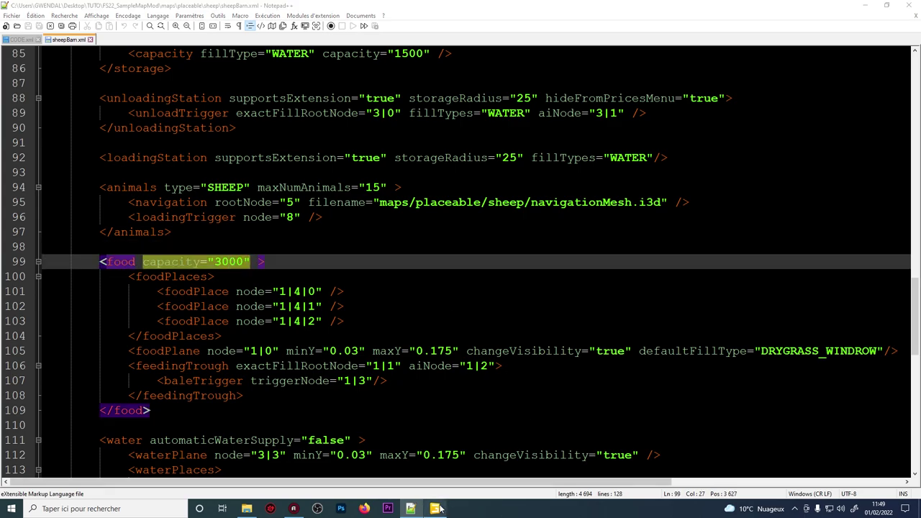
middle_click_drag(360, 322, 447, 312, "alt")
scroll(448, 312, "up", 3)
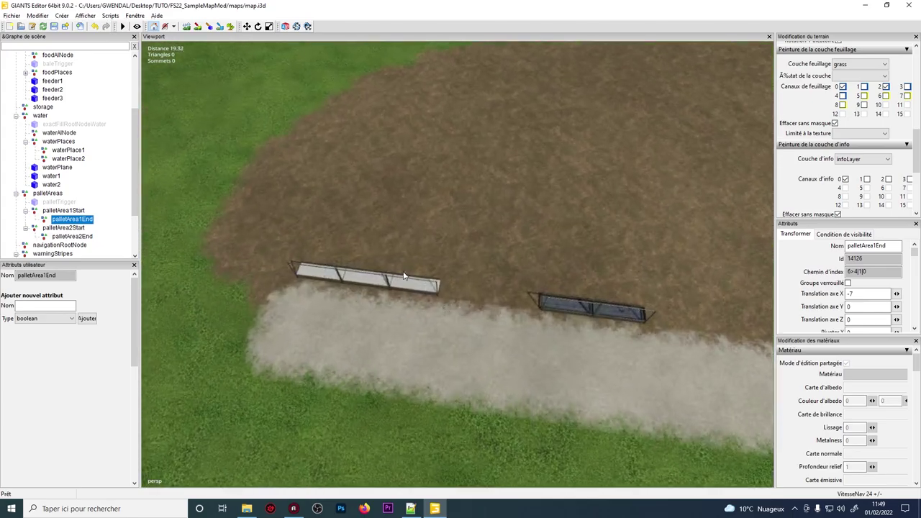
left_click(405, 274)
left_click_drag(405, 274, 363, 289, "alt")
scroll(363, 287, "up", 3)
middle_click_drag(396, 289, 387, 284, "alt")
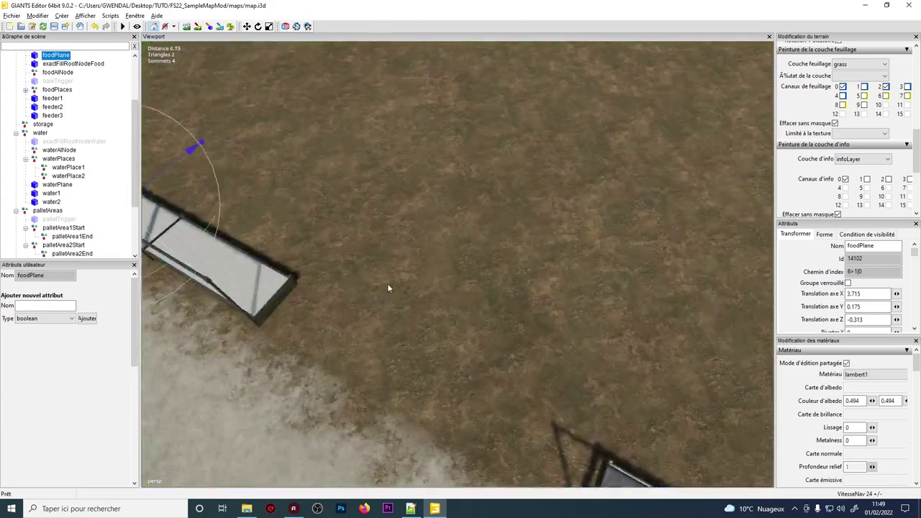
left_click_drag(387, 283, 343, 296, "alt")
scroll(462, 318, "up", 4)
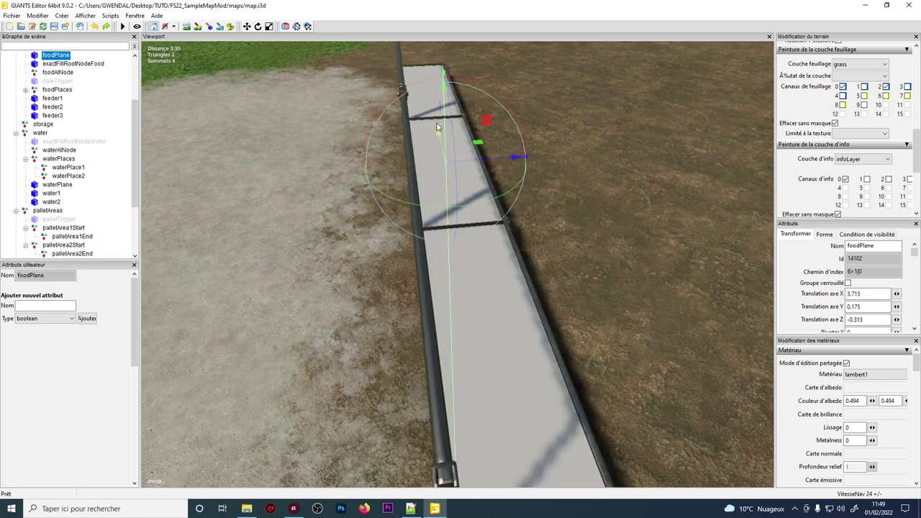
Step: Try moving foodPlane vertically inside the feeding trough, and undo the move
middle_click_drag(430, 175, 422, 202)
left_click_drag(447, 142, 447, 153)
key("ctrl+z")
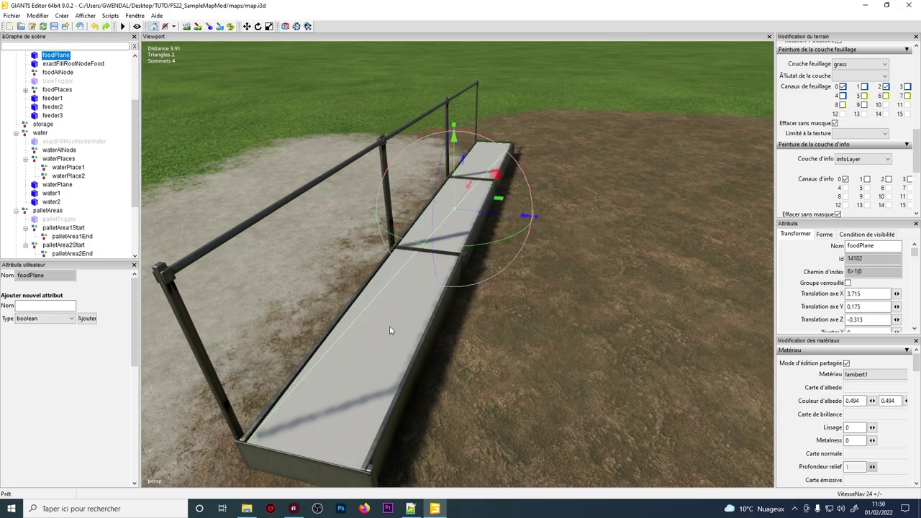
Step: Compare foodPlane's index path with the node, minY and maxY attributes of the foodPlane entry in sheepBarn.xml in Notepad++
scroll(57, 141, "up", 1)
scroll(56, 122, "up", 1)
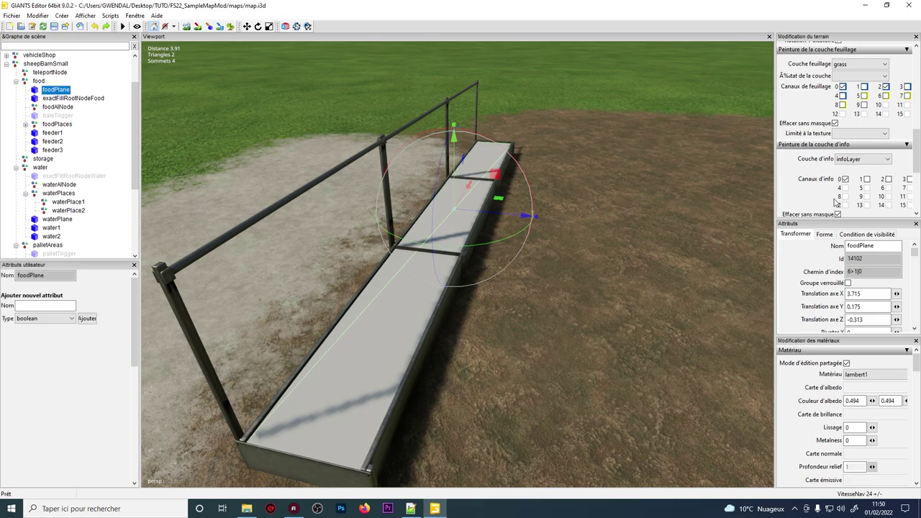
left_click_drag(853, 271, 863, 272)
left_click(409, 509)
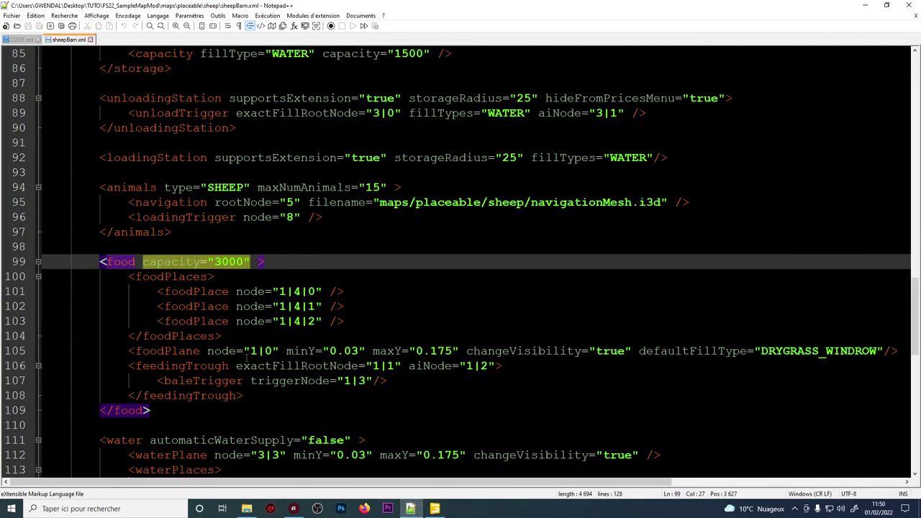
left_click(250, 351)
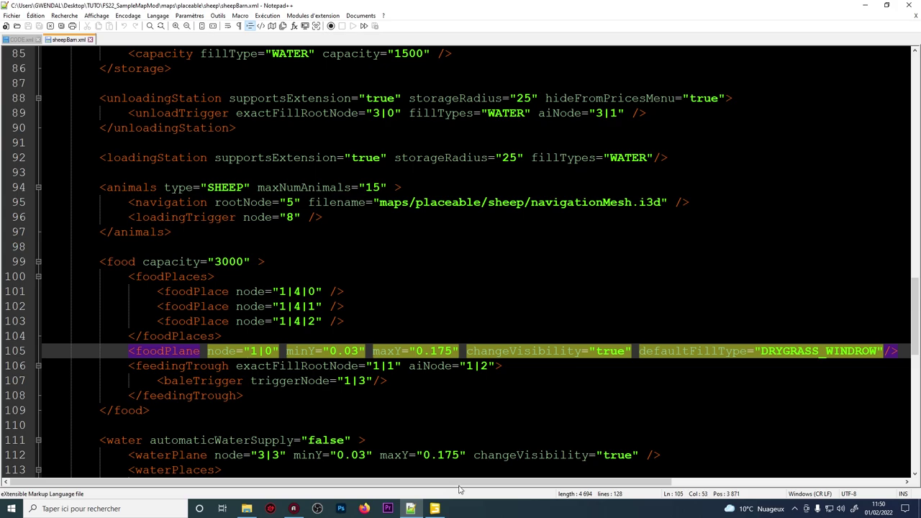
Step: Look over the feeding trough in GIANTS Editor and return to the food capacity attribute in sheepBarn.xml in Notepad++
left_click(435, 509)
scroll(464, 275, "down", 5)
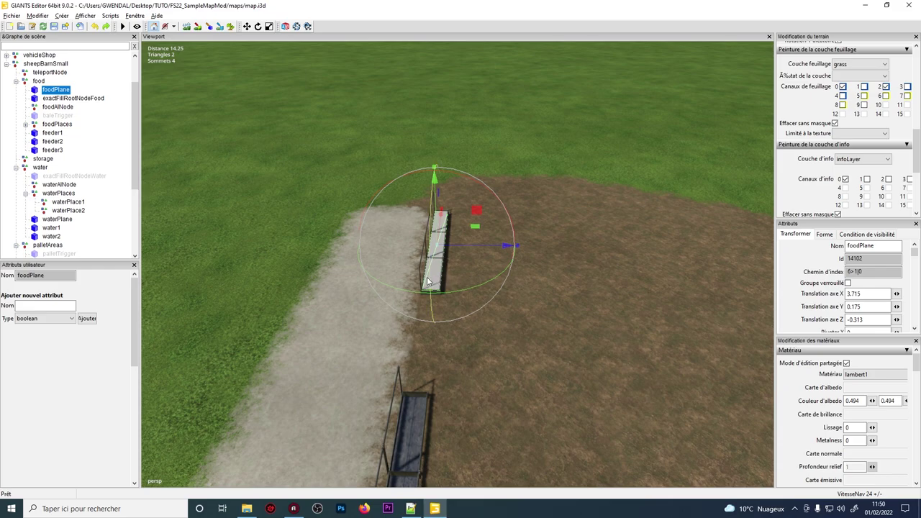
key("alt")
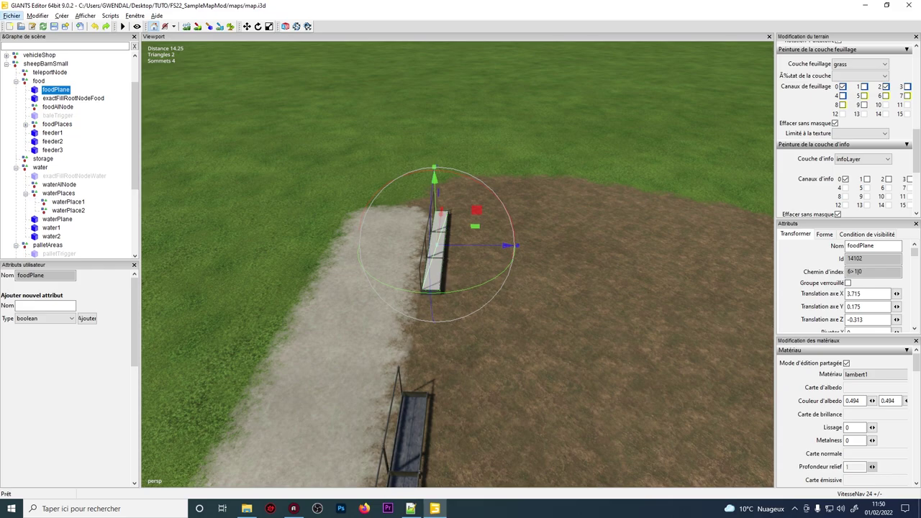
left_click(417, 504)
left_click(231, 262)
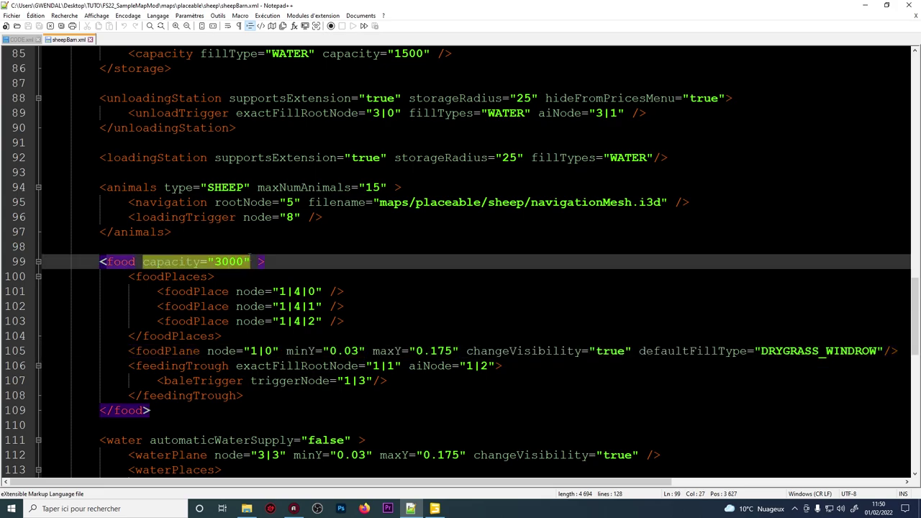
Step: Review the food, water and animals sections, including maxNumAnimals, and close Notepad++
scroll(211, 263, "down", 2)
scroll(297, 292, "down", 1)
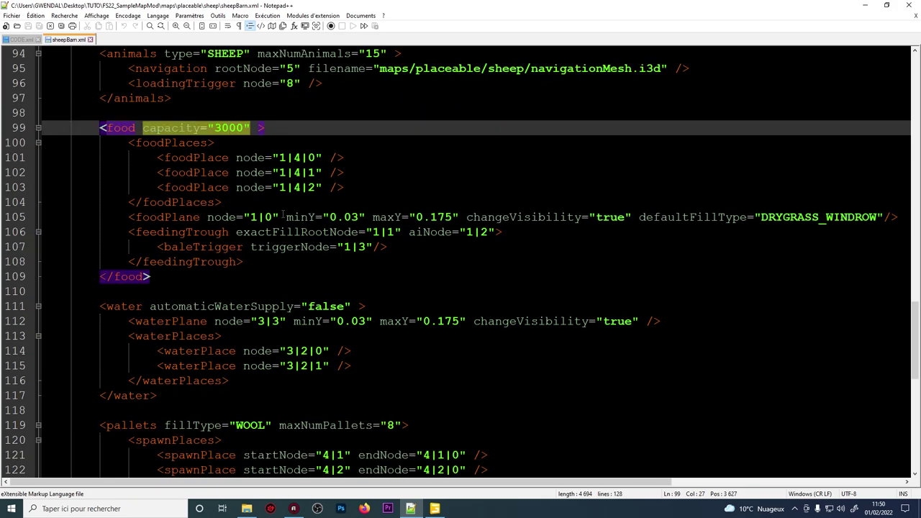
scroll(285, 217, "up", 4)
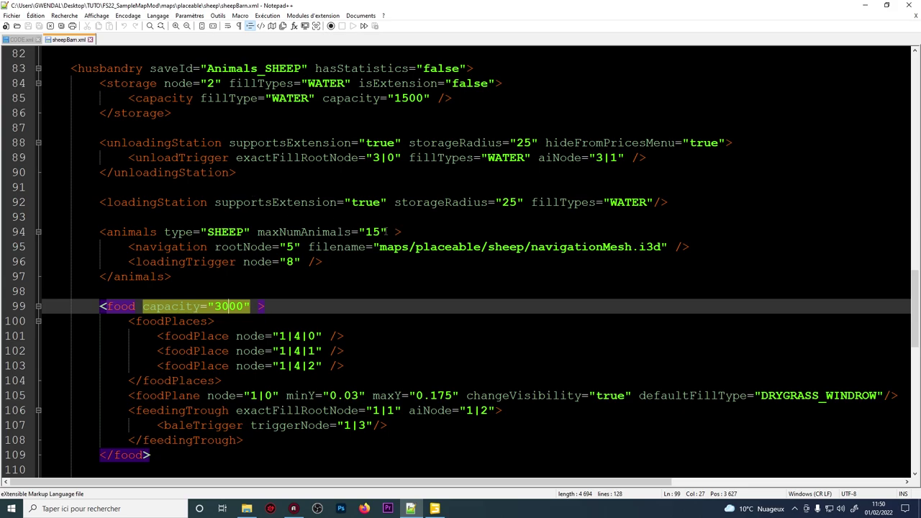
left_click_drag(382, 232, 373, 232)
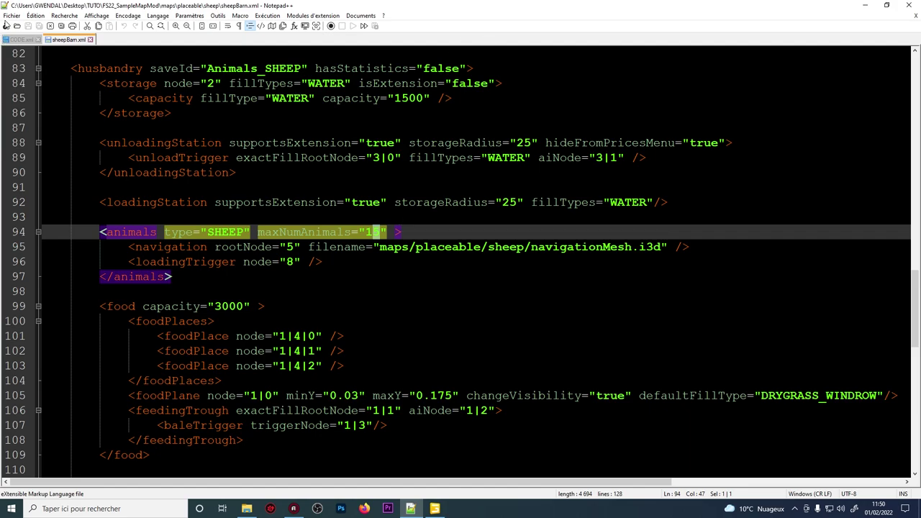
left_click(910, 7)
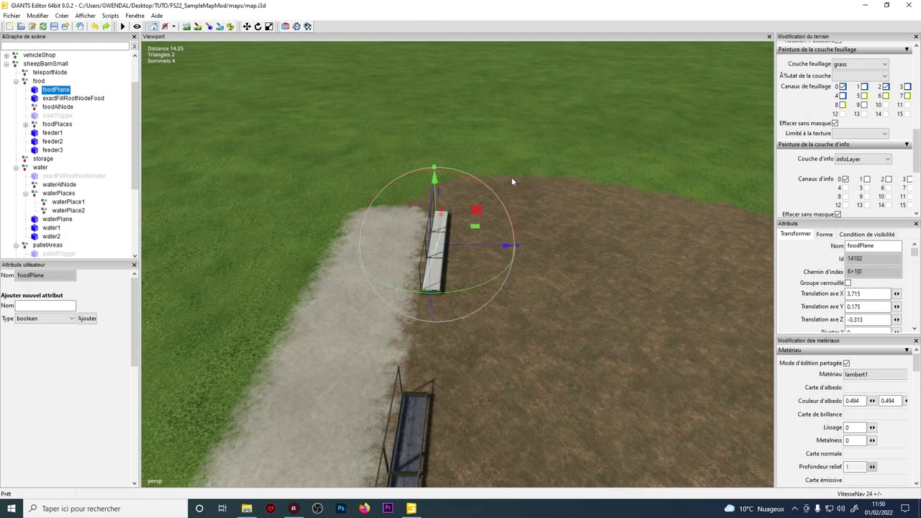
Step: Export the sheepBarnSmall group with its files over sheepBarnSmall.i3d in maps/placeable/sheep, replacing the existing file
scroll(511, 180, "down", 5)
left_click_drag(511, 181, 321, 279, "alt")
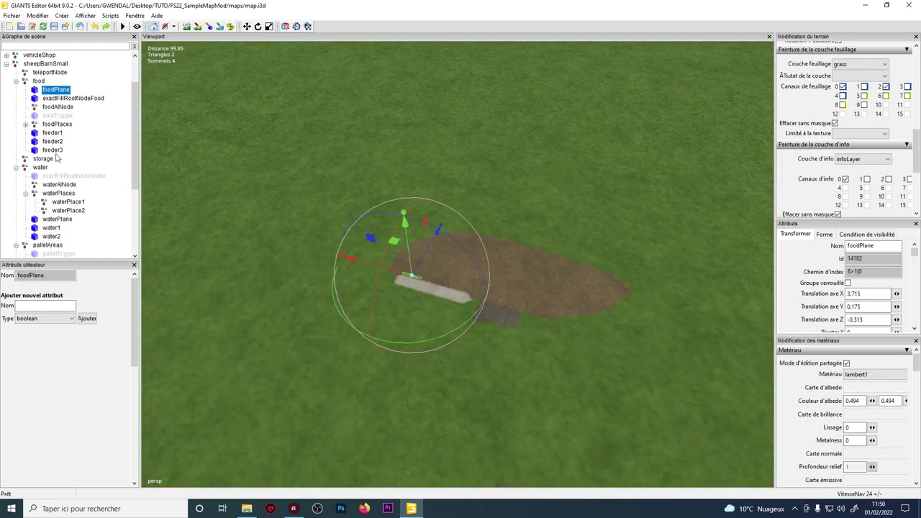
scroll(43, 108, "up", 1)
left_click(43, 100)
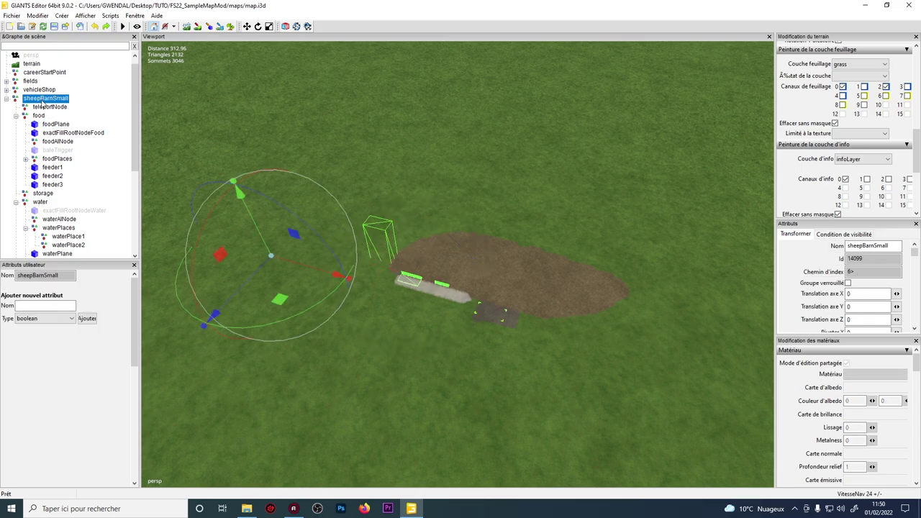
left_click(12, 15)
left_click(43, 150)
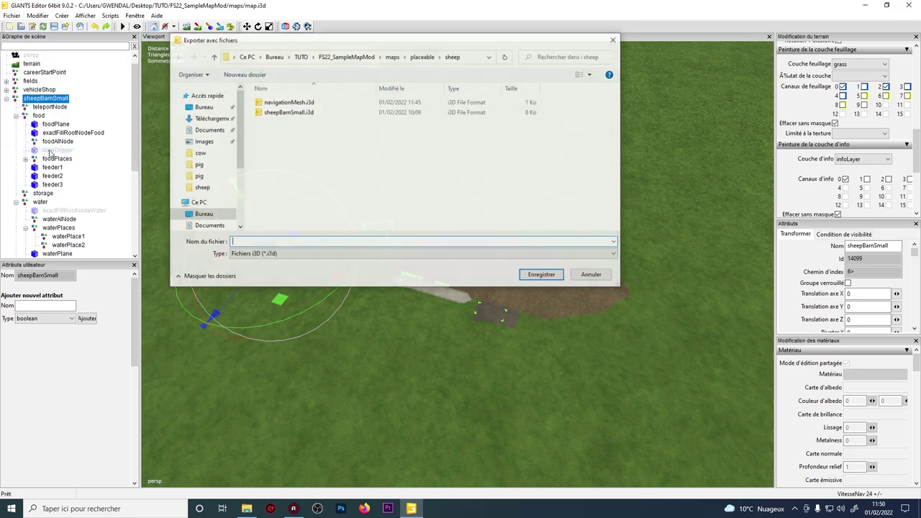
left_click(416, 58)
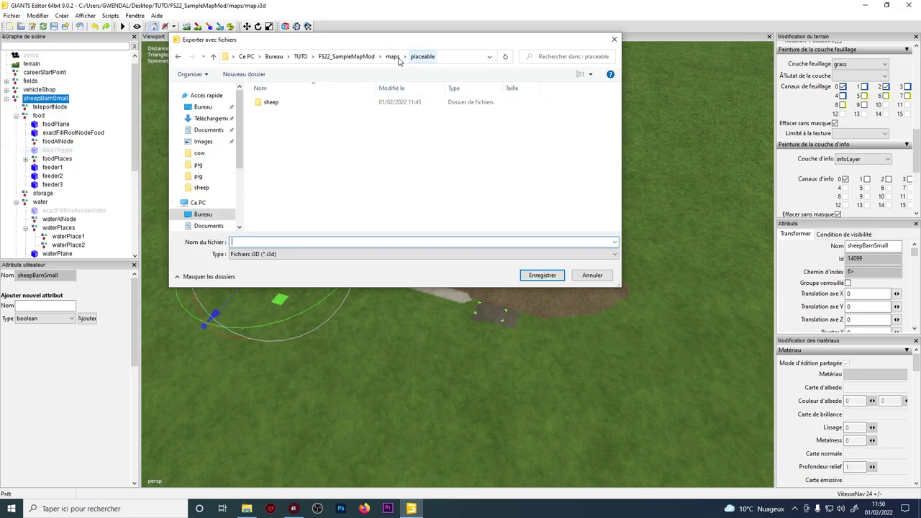
double_click(330, 104)
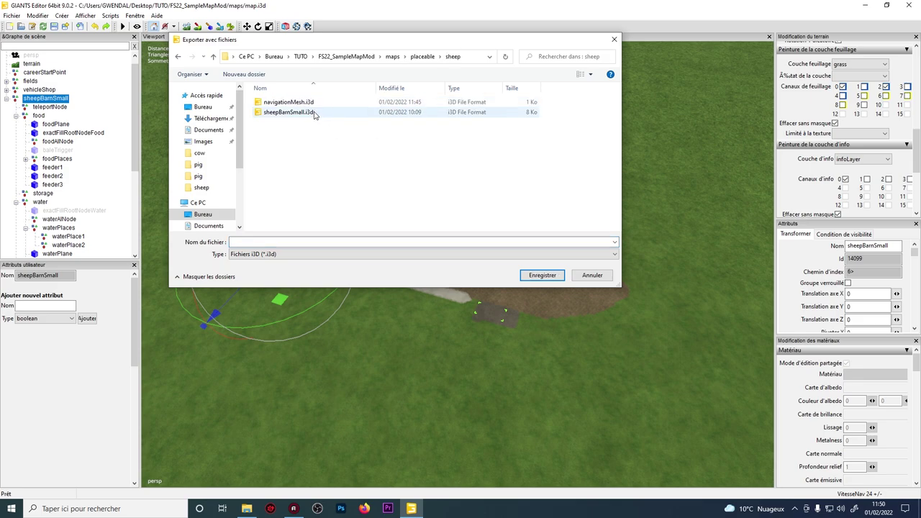
left_click(315, 113)
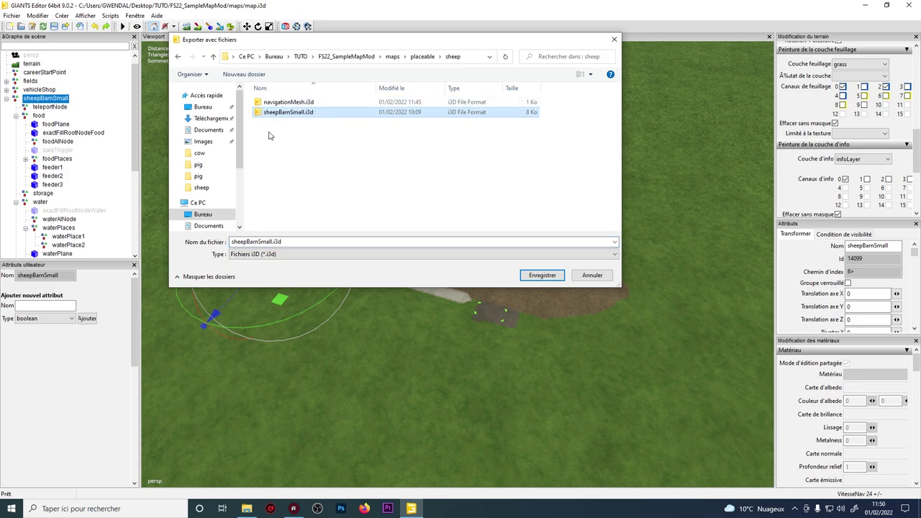
left_click(534, 281)
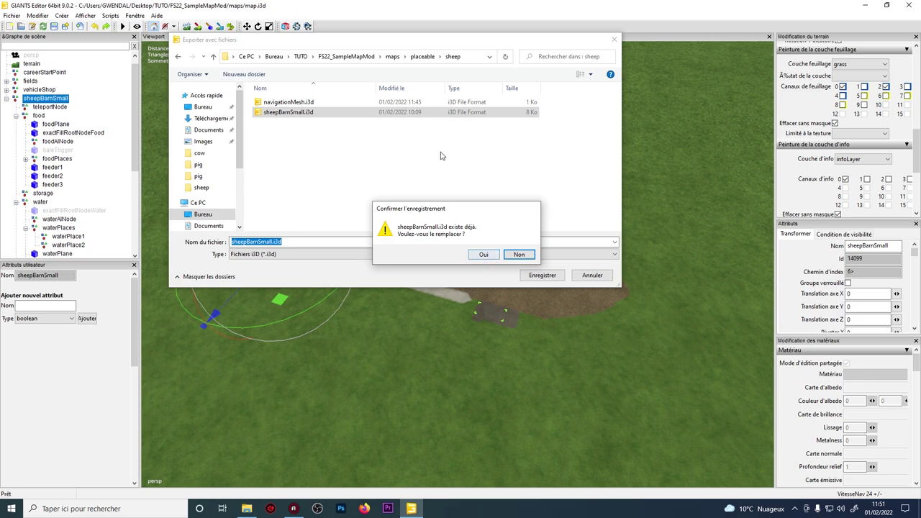
left_click(483, 254)
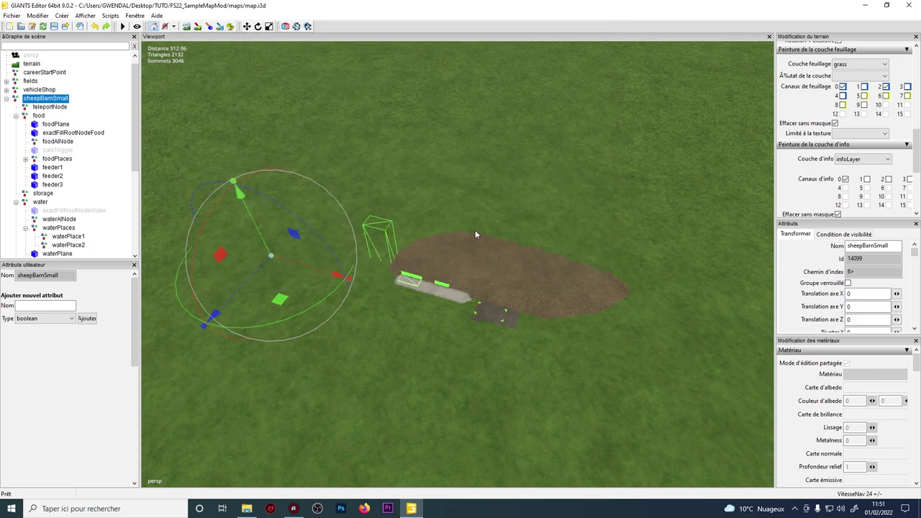
Step: Examine the translation, rotation and scale attributes of sheepBarnSmall and its navigationRootNode
scroll(845, 241, "down", 3)
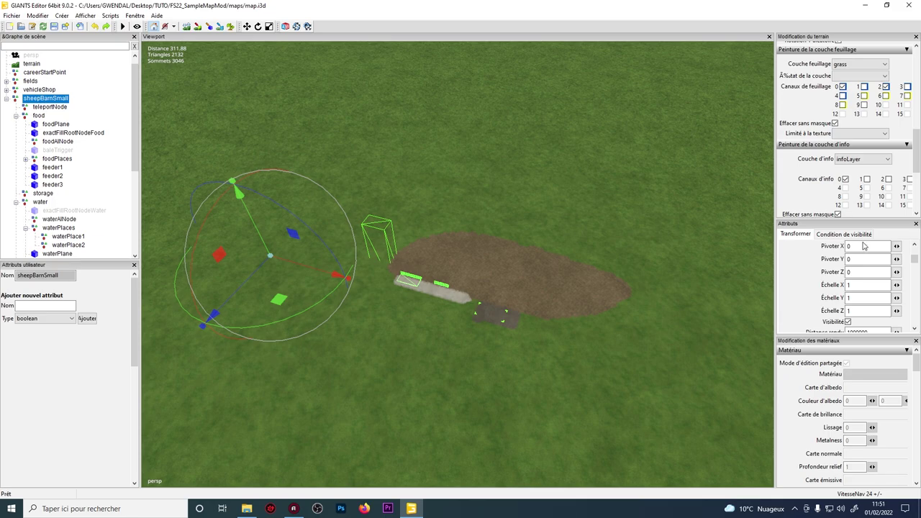
scroll(867, 251, "up", 1)
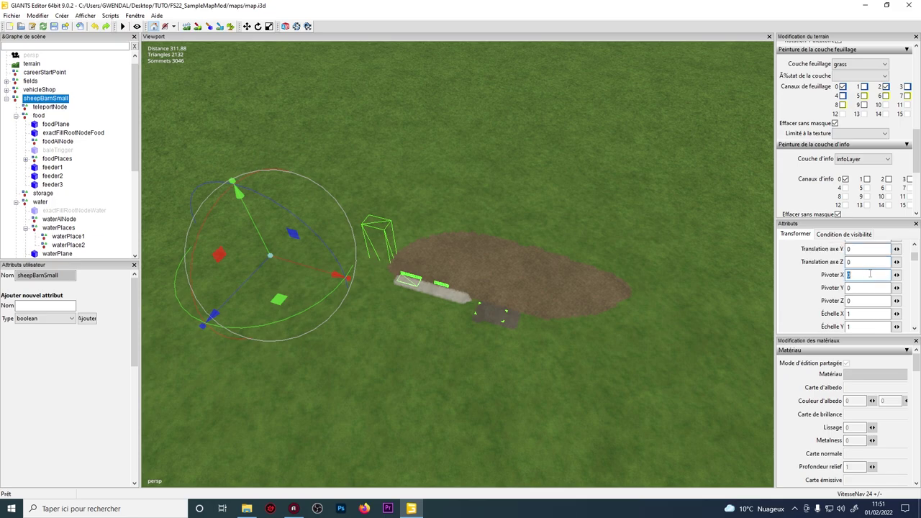
scroll(57, 183, "down", 3)
scroll(57, 186, "down", 3)
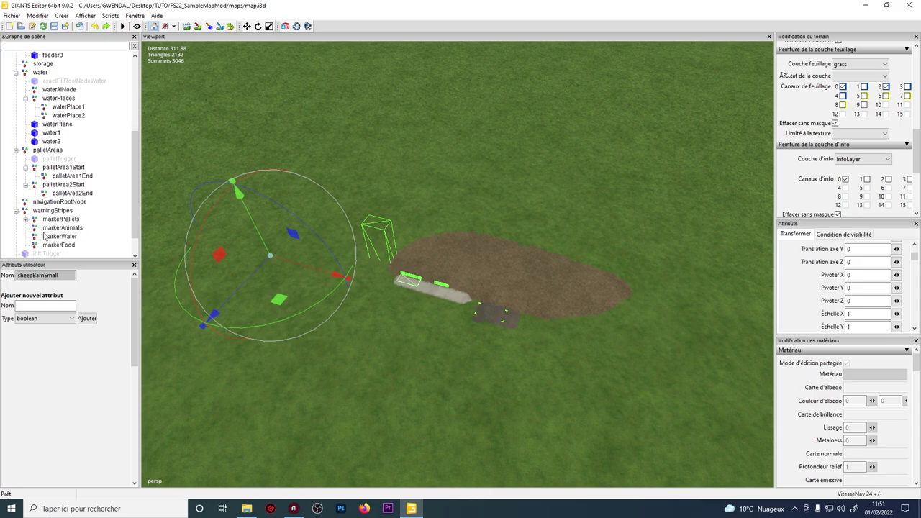
left_click(56, 203)
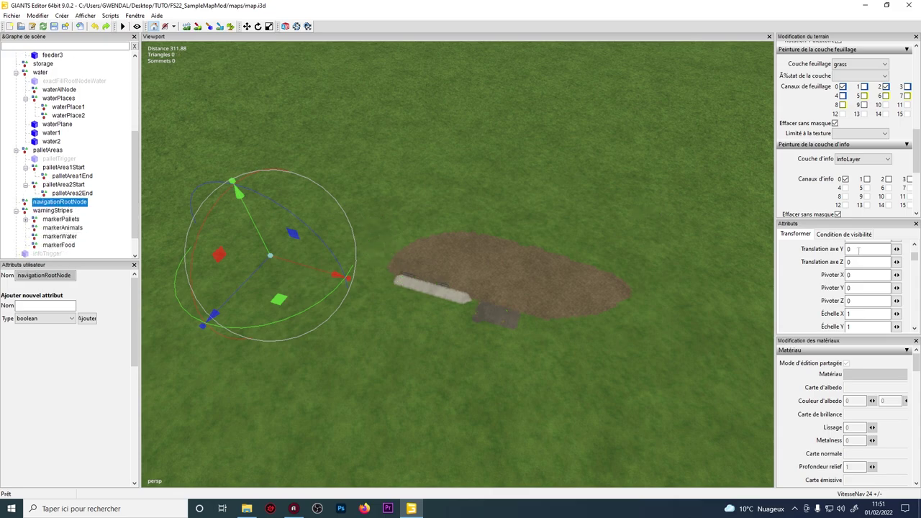
scroll(861, 253, "down", 2)
scroll(860, 287, "down", 2)
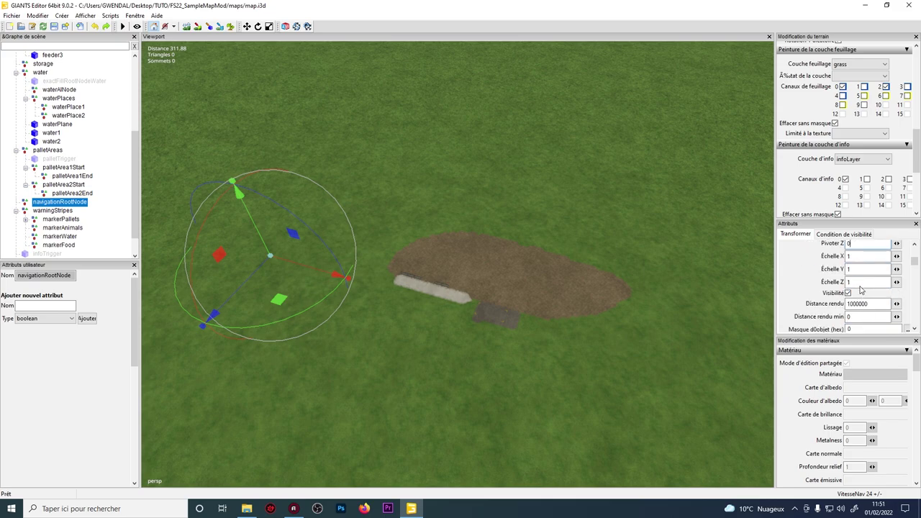
scroll(861, 289, "up", 2)
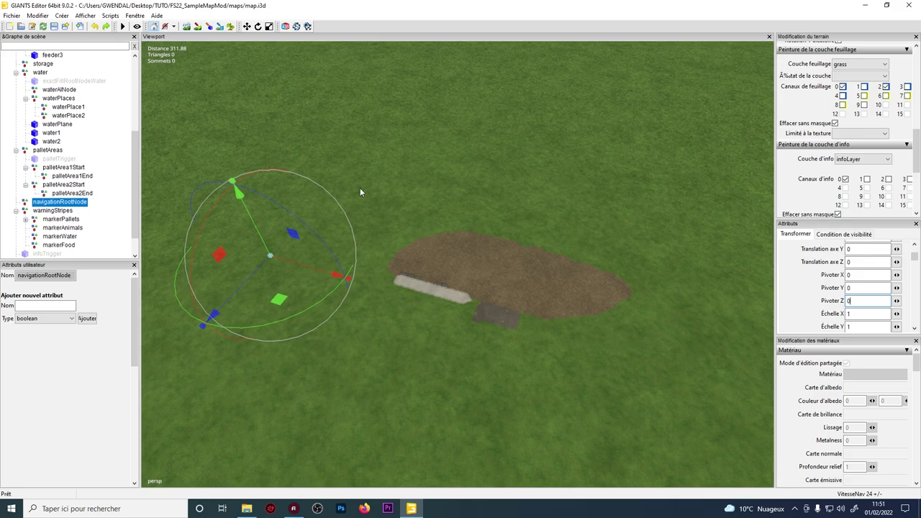
scroll(43, 126, "up", 5)
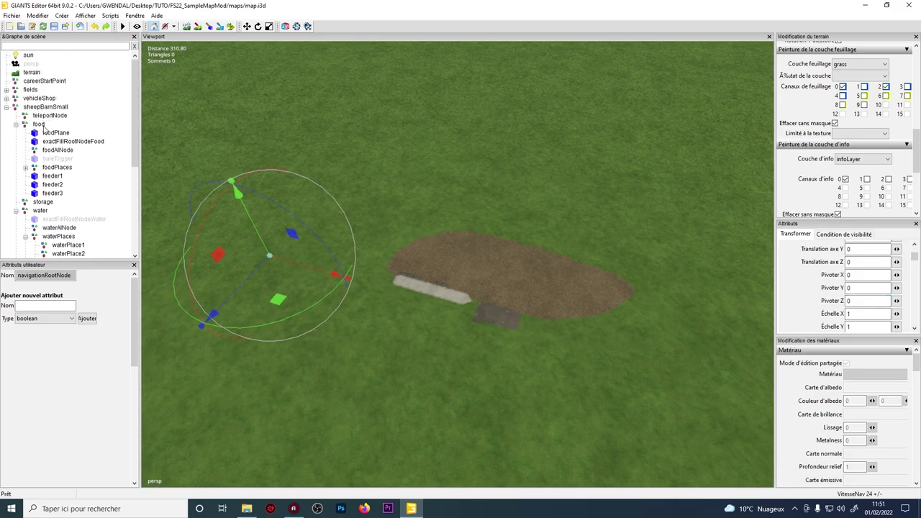
Step: Delete the sheepBarnSmall group from the map scene and close GIANTS Editor, saving map.i3d
left_click(47, 108)
key("Delete")
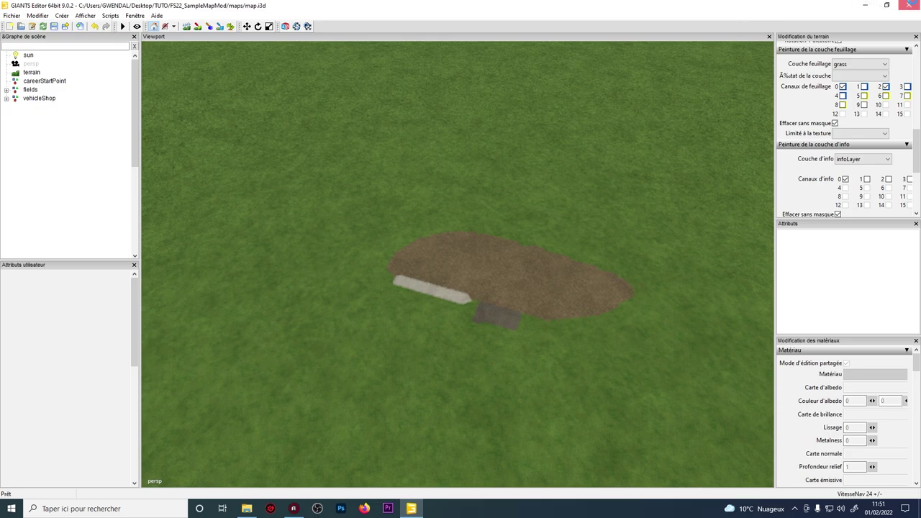
left_click(906, 5)
left_click(486, 255)
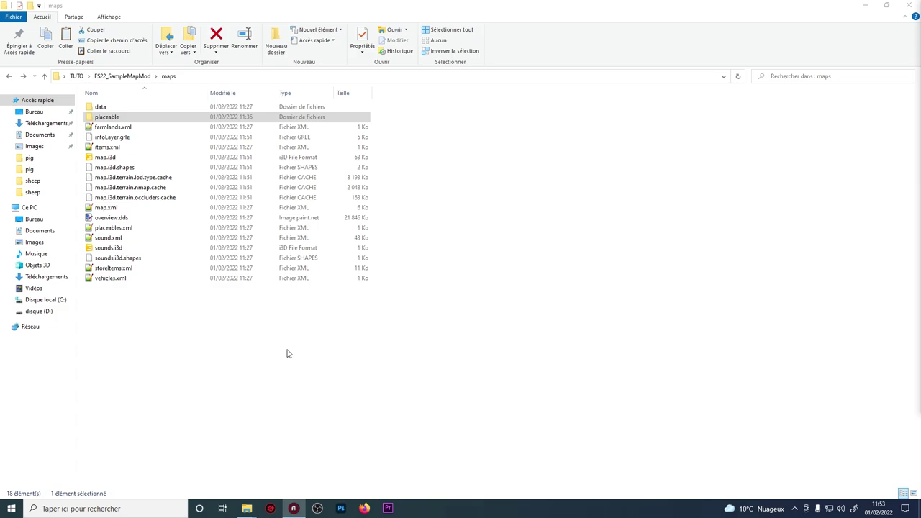
Step: Open CODE.xml from the TUTOMOUTON folder inside TUTO in Notepad++, and return to File Explorer
left_click(76, 76)
left_click(121, 117)
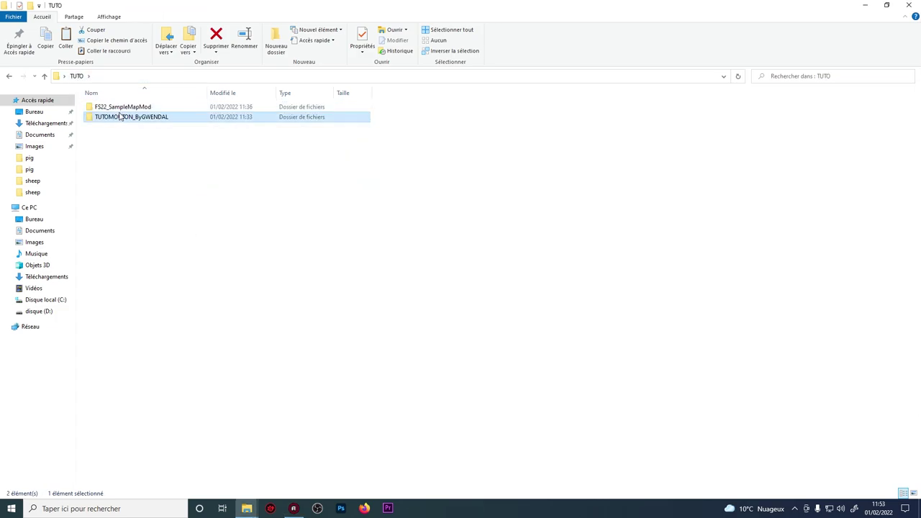
double_click(120, 117)
double_click(119, 118)
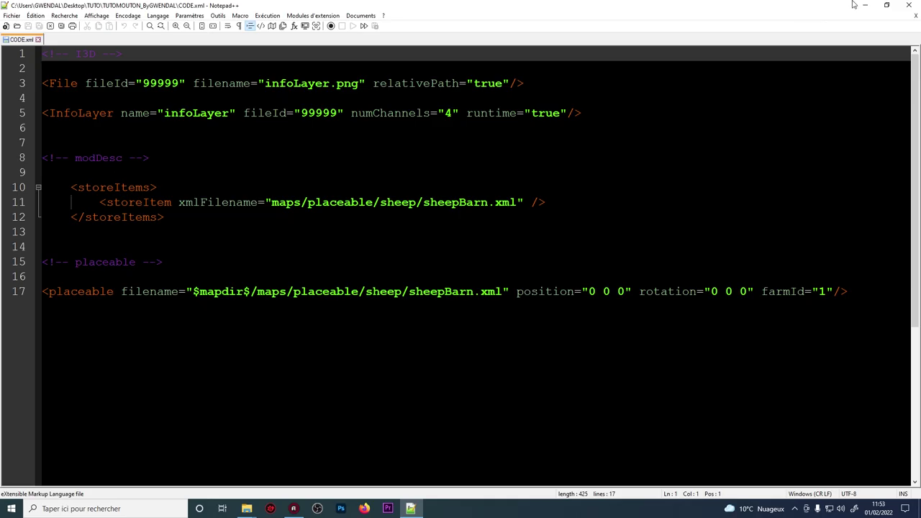
left_click(863, 5)
Step: Open modDesc.xml from the FS22_SampleMapMod folder in Notepad++ and go to its maps section
left_click(10, 75)
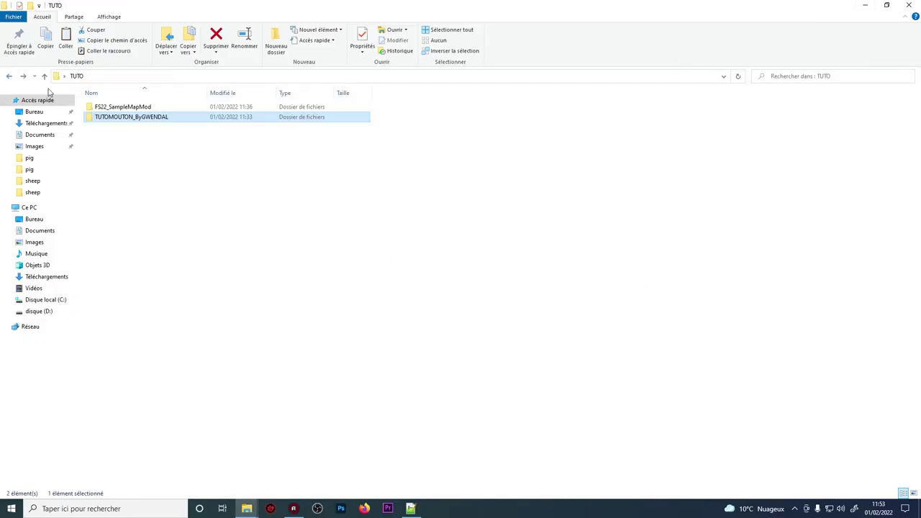
double_click(177, 107)
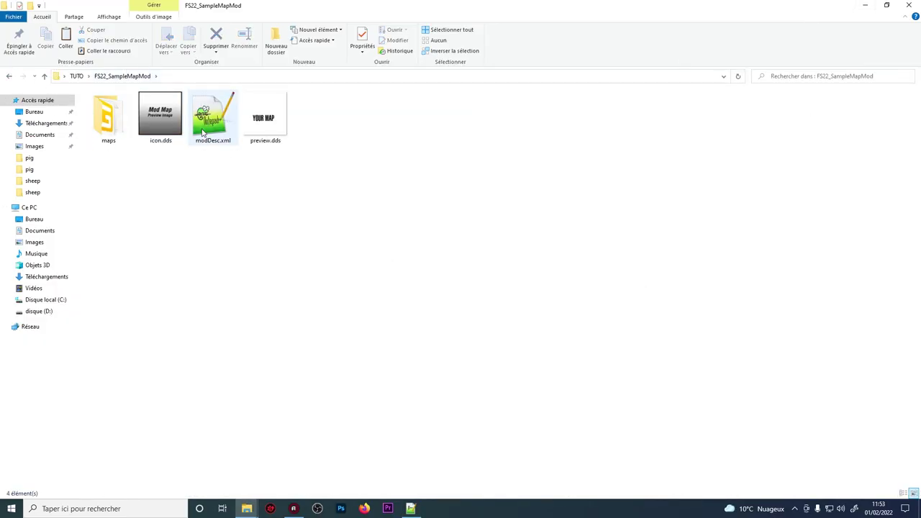
double_click(213, 119)
scroll(223, 142, "down", 5)
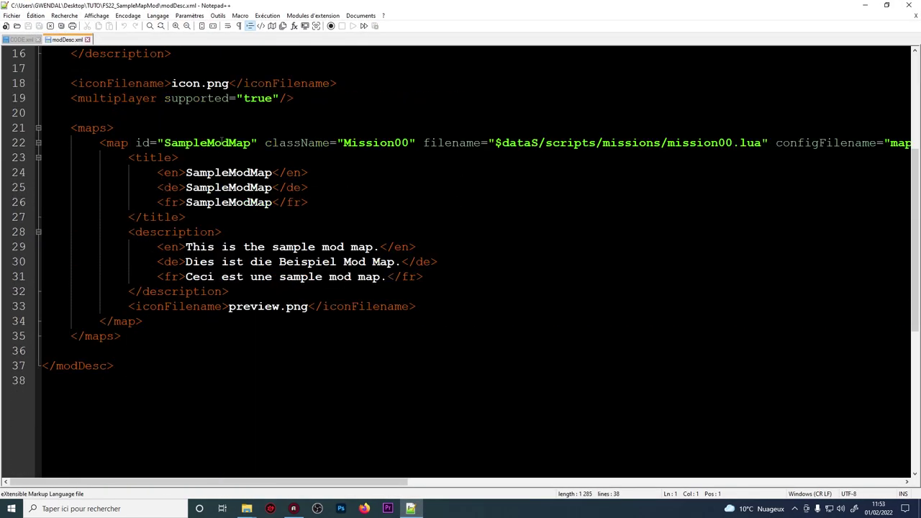
scroll(223, 141, "up", 2)
scroll(158, 156, "down", 2)
Step: Locate the storeItems block under modDesc in CODE.xml and the closing modDesc tag in modDesc.xml
left_click(28, 39)
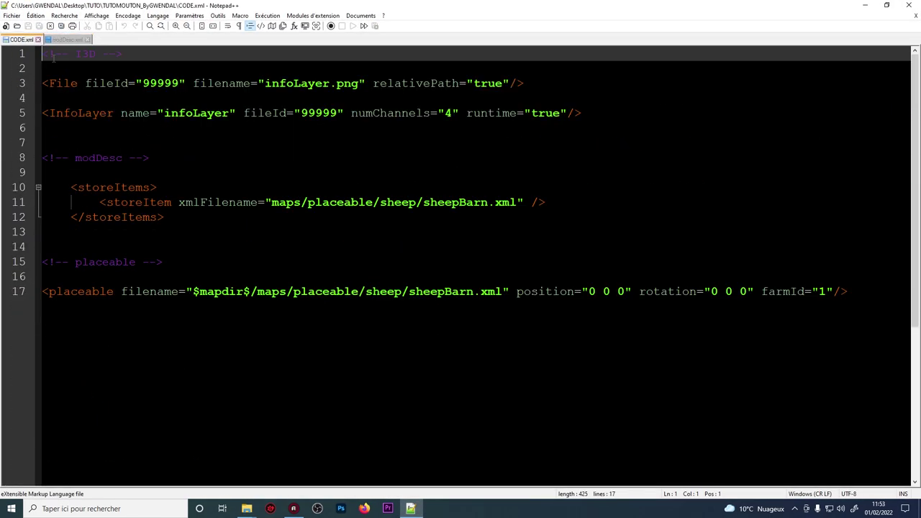
left_click(129, 187)
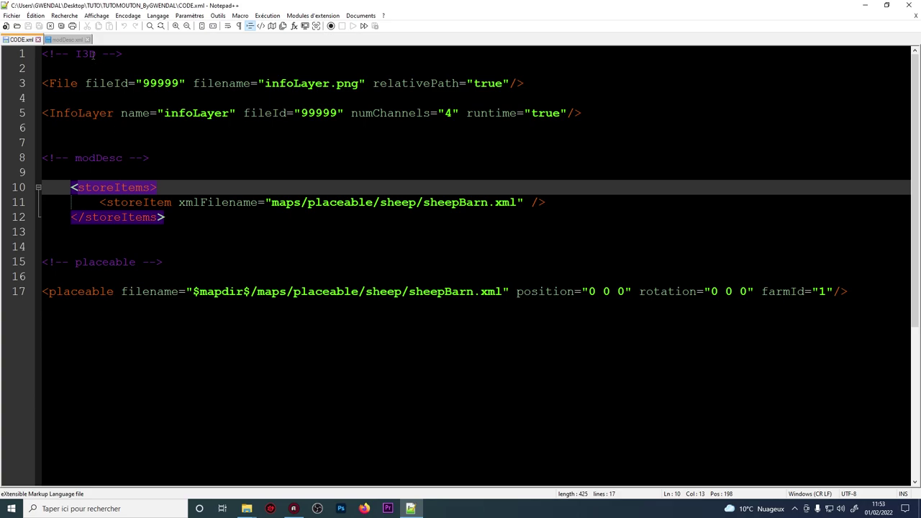
left_click(67, 39)
left_click(159, 371)
scroll(399, 259, "up", 4)
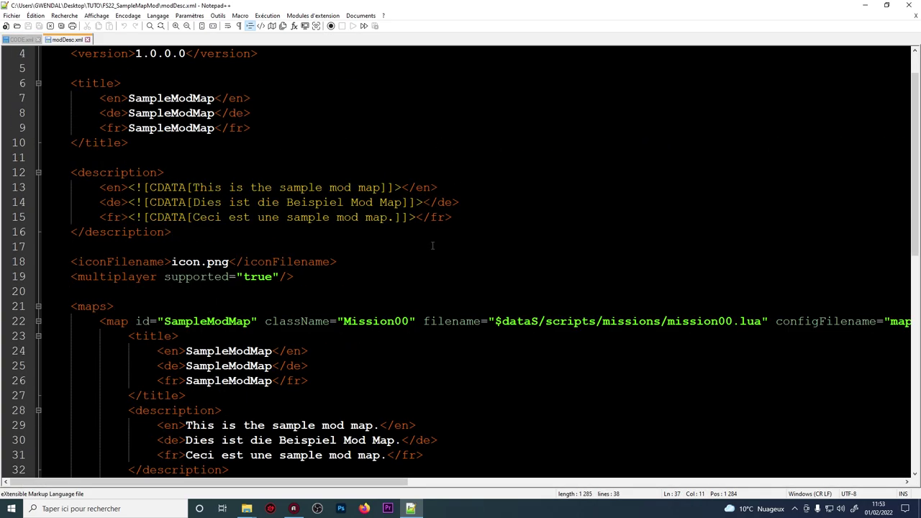
scroll(398, 259, "down", 1)
scroll(399, 259, "down", 4)
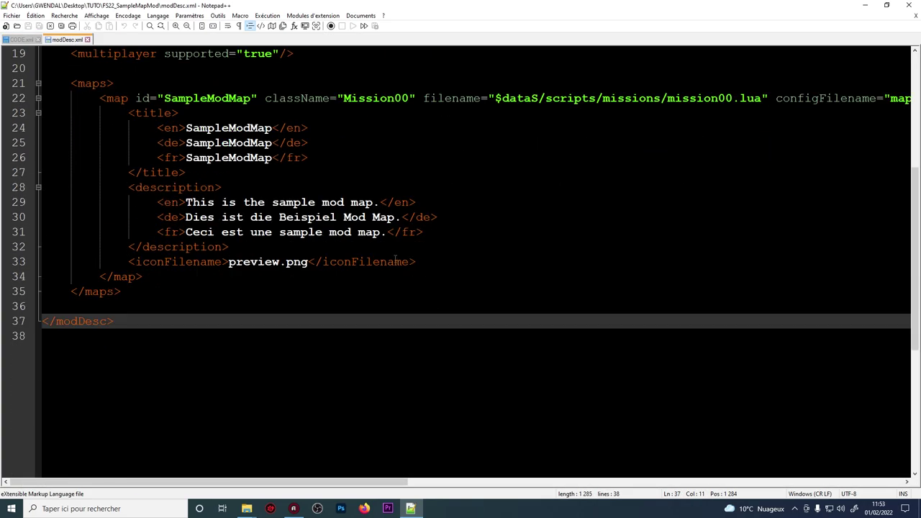
Step: Add two blank lines between the closing maps tag and the closing modDesc tag in modDesc.xml
left_click(123, 304)
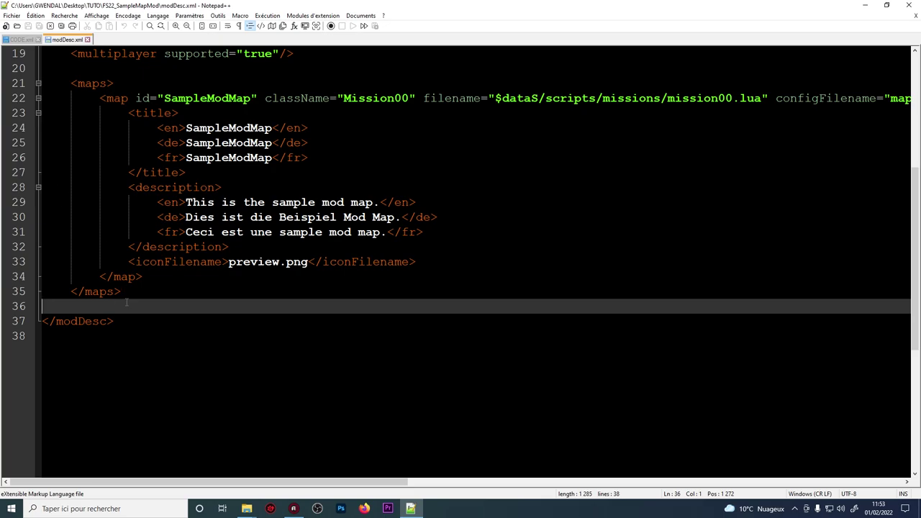
key("Return")
key("Return")
key("Down")
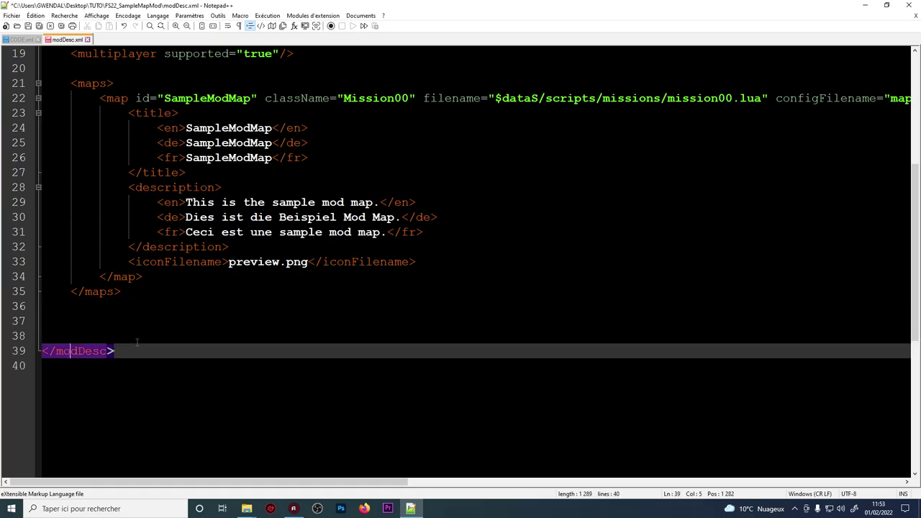
Step: Copy the storeItems block for maps/placeable/sheep/sheepBarn.xml from CODE.xml and paste it below the closing maps tag in modDesc.xml
left_click(22, 39)
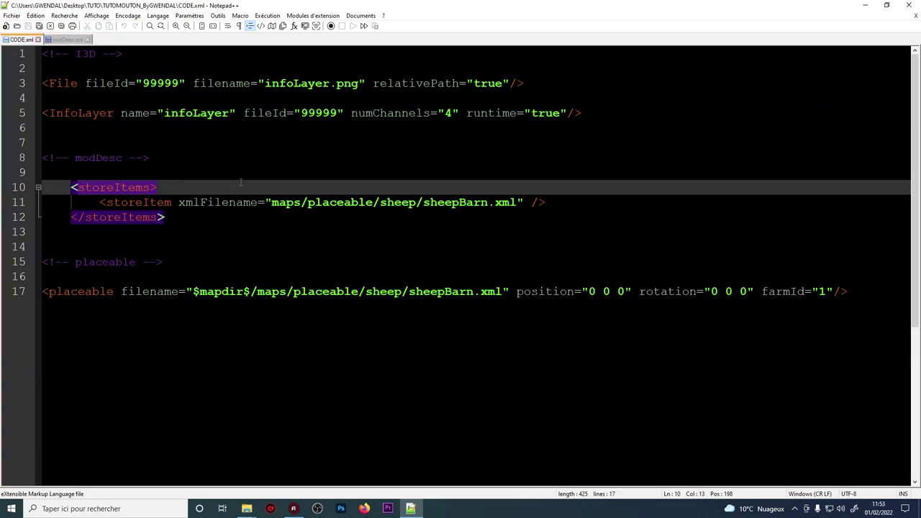
left_click(211, 223)
left_click_drag(211, 223, 70, 189)
right_click(87, 195)
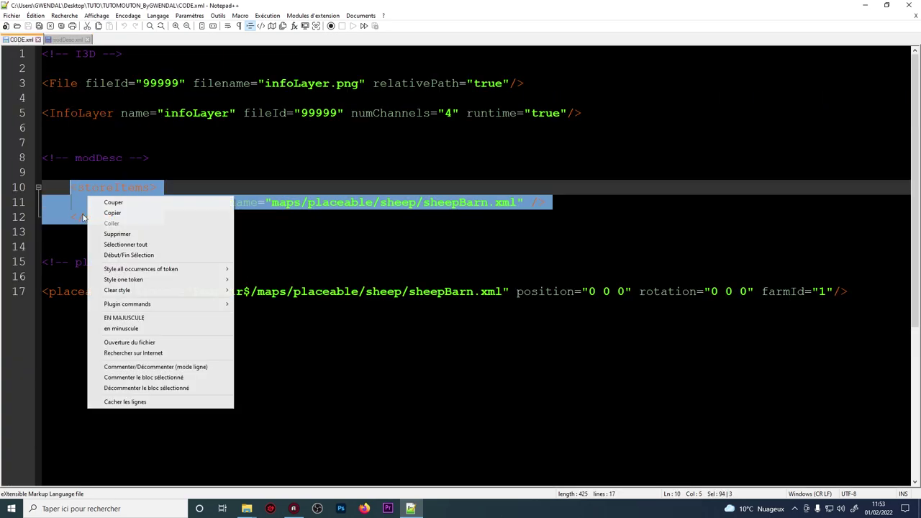
left_click(95, 214)
left_click(67, 40)
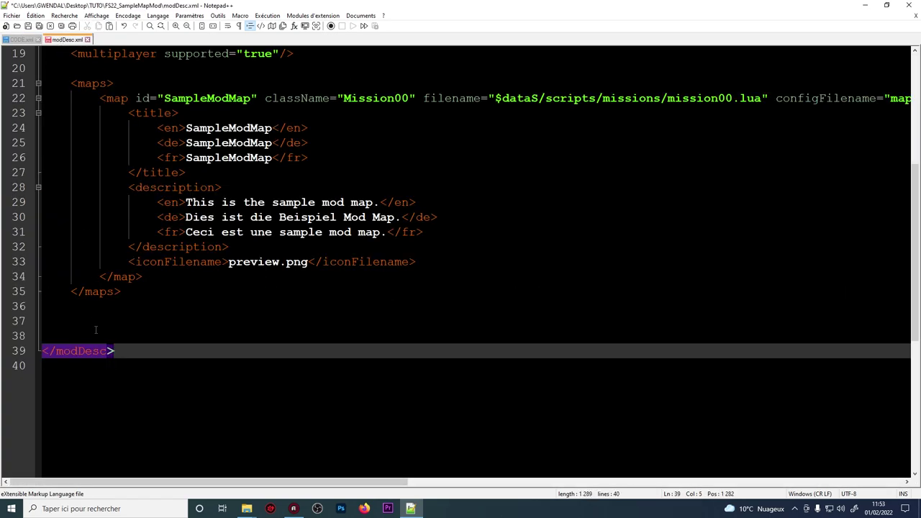
key("Up")
right_click(90, 320)
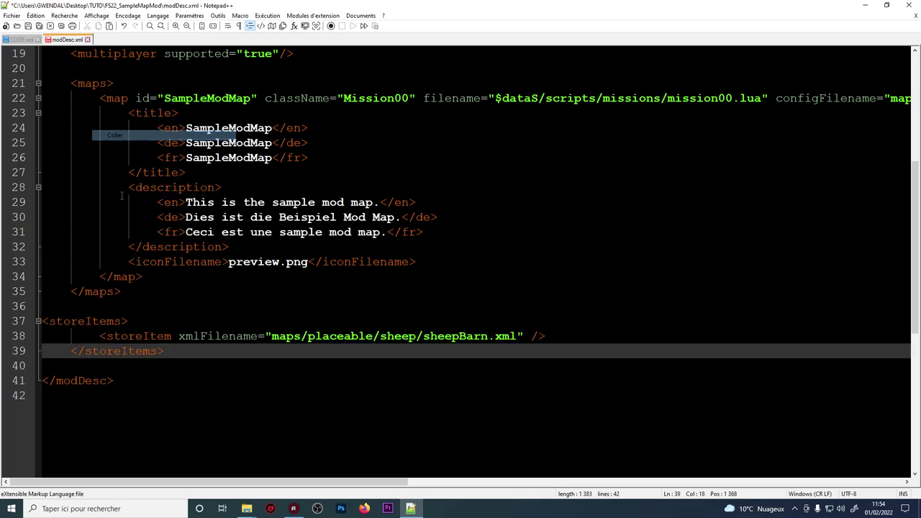
left_click(107, 136)
Step: Indent the opening storeItems tag to line up with its closing tag and check that the pair matches
left_click(45, 321)
key("Tab")
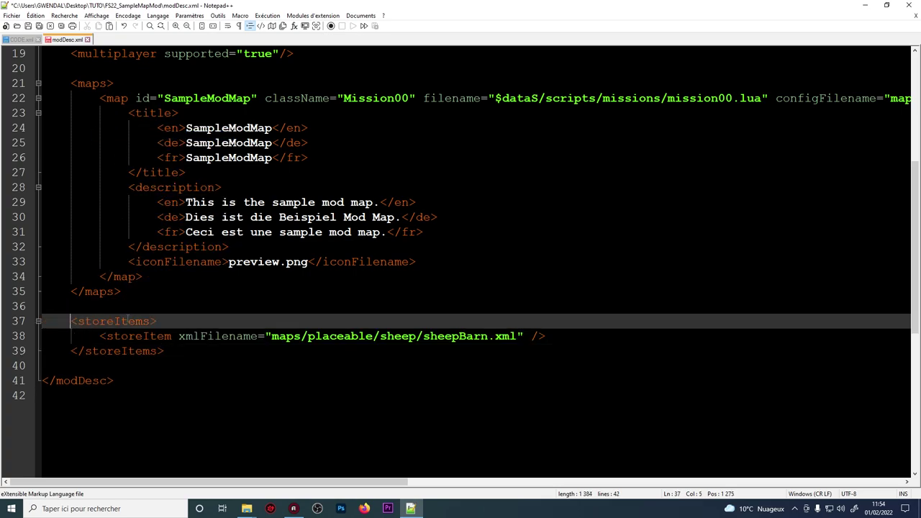
left_click(149, 321)
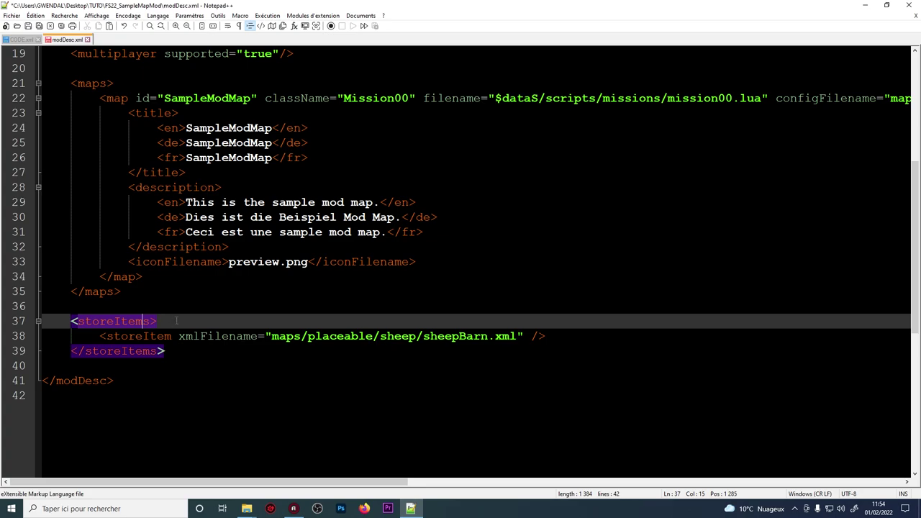
left_click(137, 351)
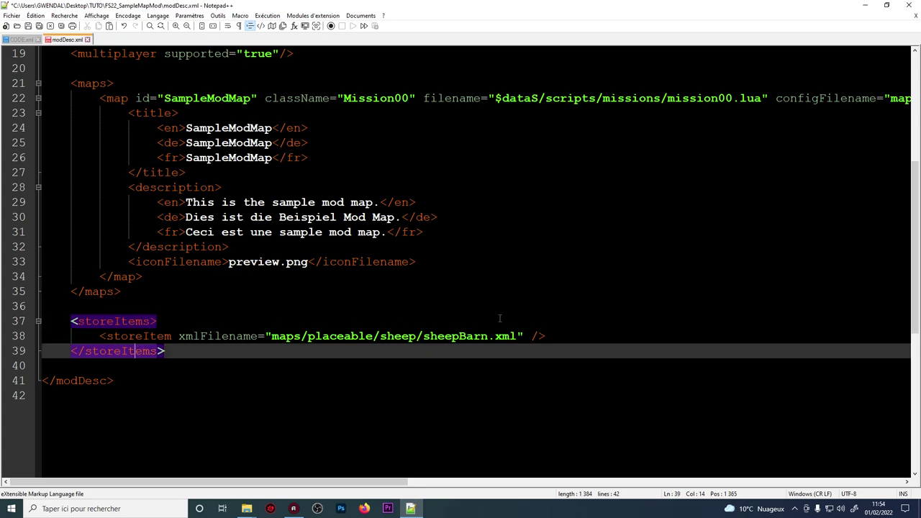
Step: Add an empty line below the sheepBarn.xml storeItem entry in modDesc.xml
left_click(551, 336)
key("Return")
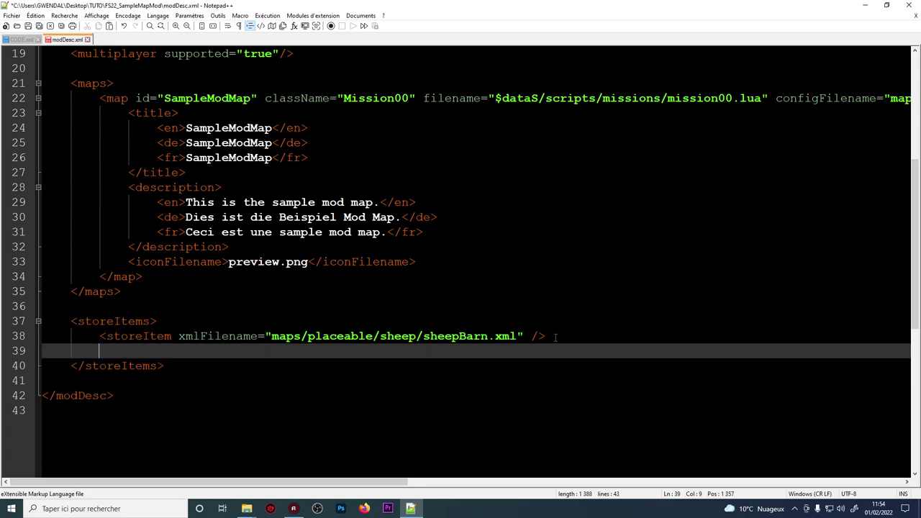
left_click(512, 336)
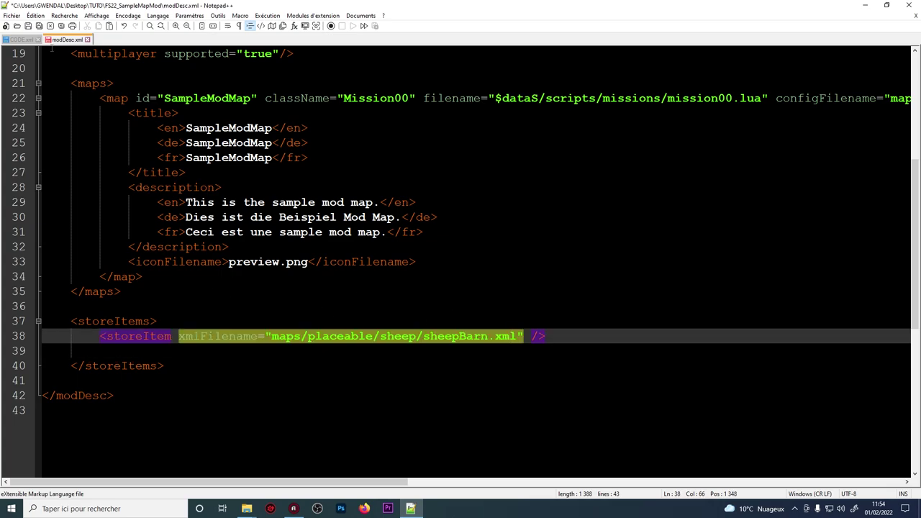
left_click(291, 346)
left_click(555, 339)
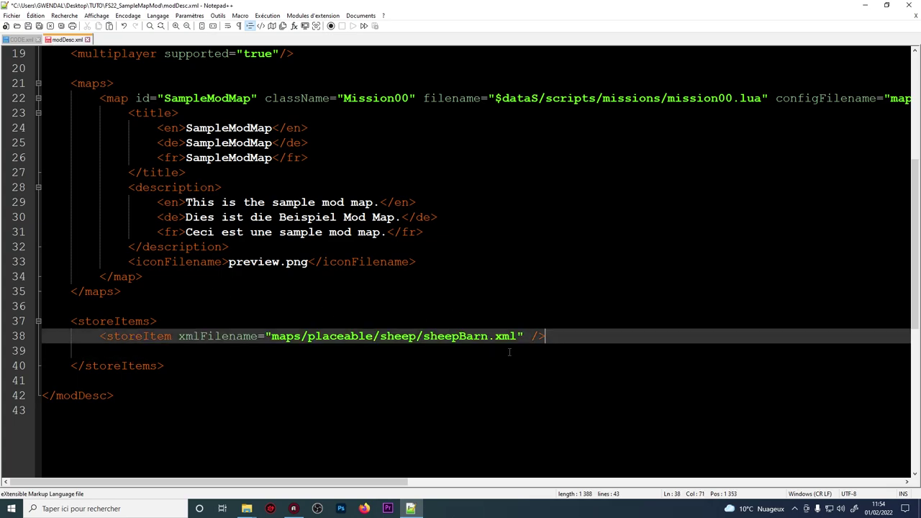
left_click(154, 352)
Step: Copy the storeItem line from CODE.xml and paste it as a second entry inside the storeItems block of modDesc.xml
left_click(20, 40)
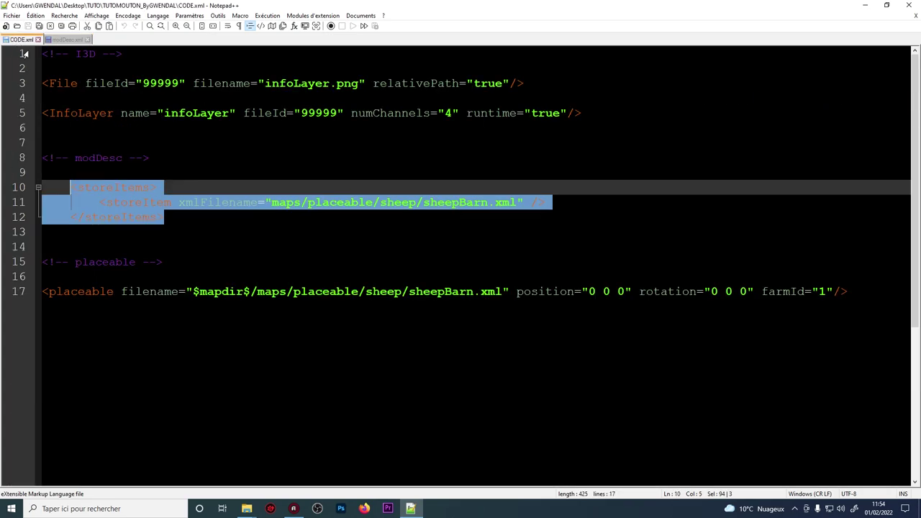
left_click(200, 202)
left_click_drag(556, 206, 99, 203)
right_click(106, 202)
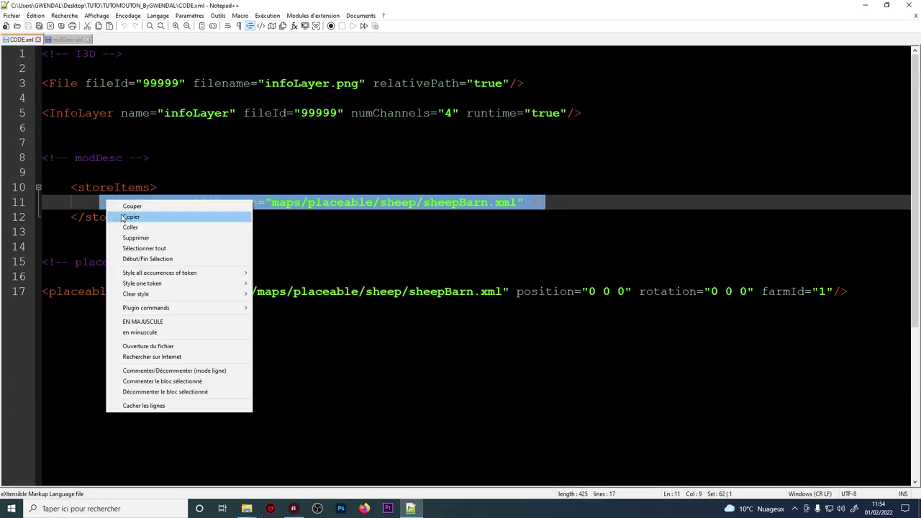
left_click(131, 216)
left_click(70, 40)
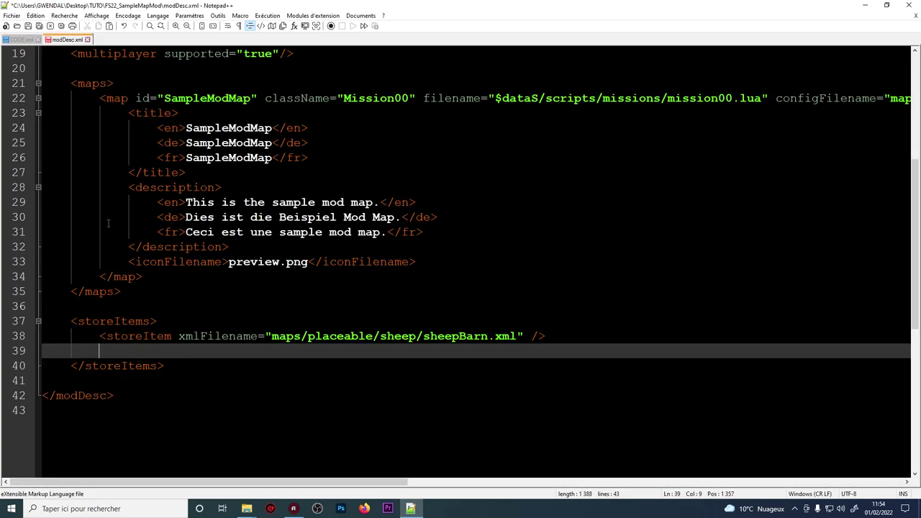
right_click(142, 353)
left_click(166, 170)
left_click(372, 336)
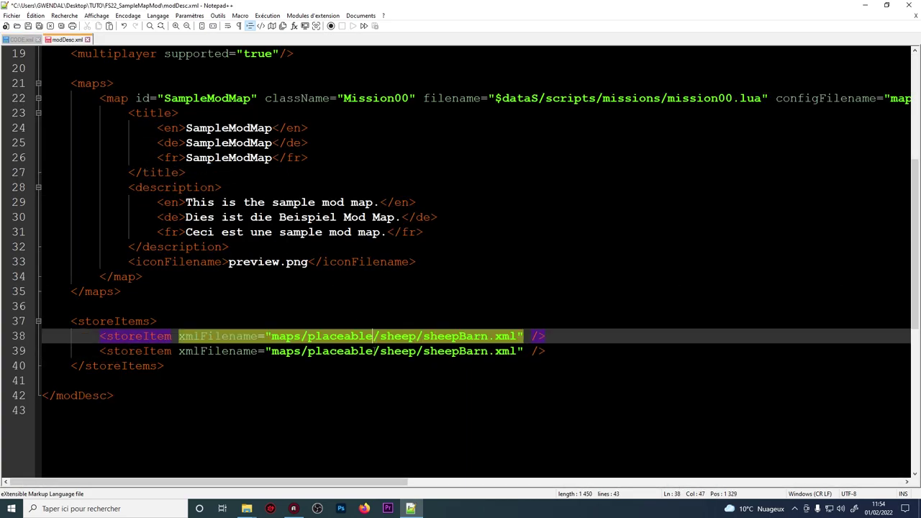
left_click(372, 351)
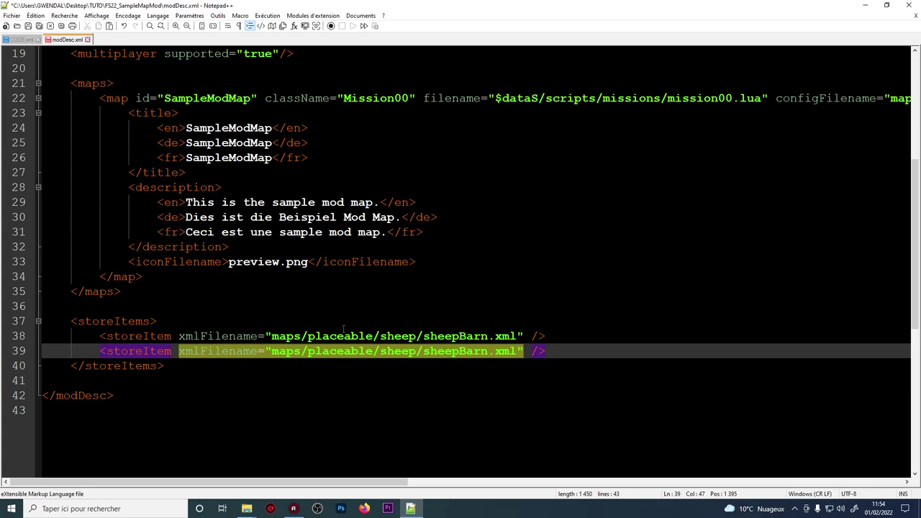
Step: Undo the pasted duplicate storeItem line, remove the leftover empty line and save modDesc.xml
key("ctrl+z")
key("Home")
key("BackSpace")
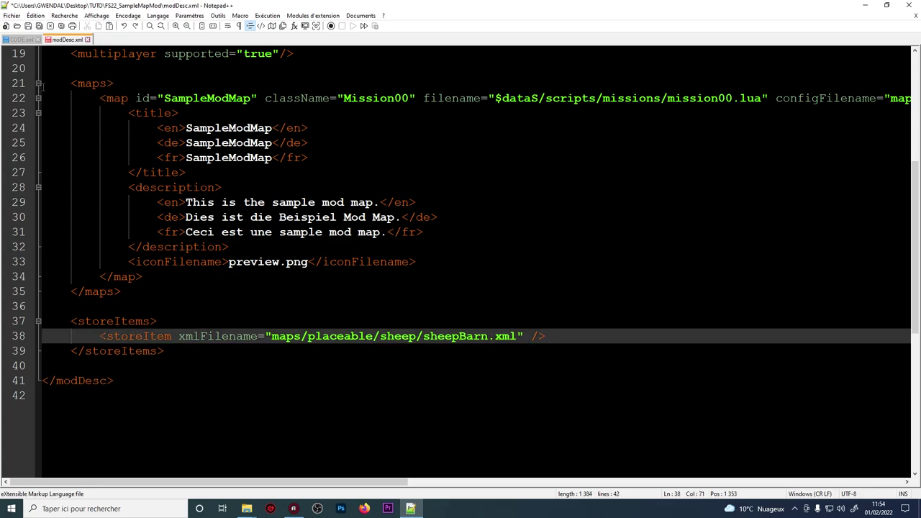
left_click_drag(330, 487, 294, 464)
Step: Check which file the defaultPlaceablesXMLFilename attribute of the map tag in modDesc.xml points to
scroll(167, 246, "up", 3)
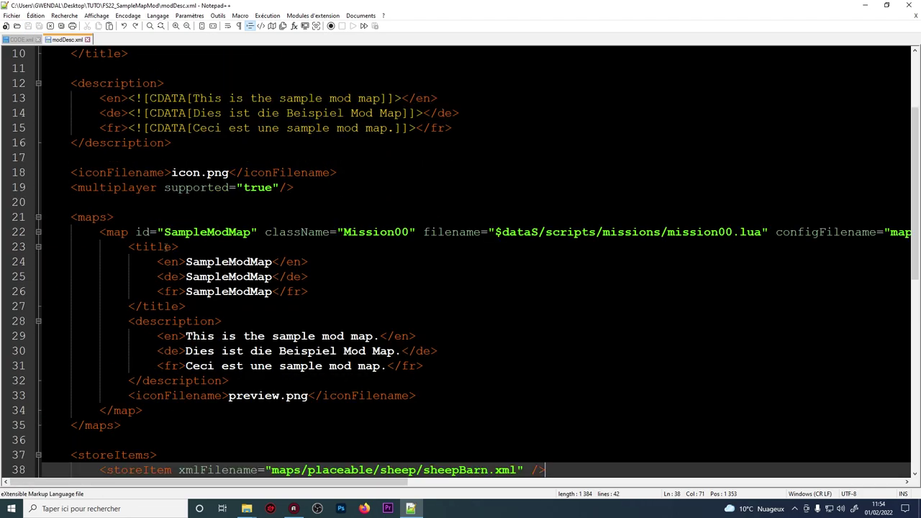
left_click(142, 232)
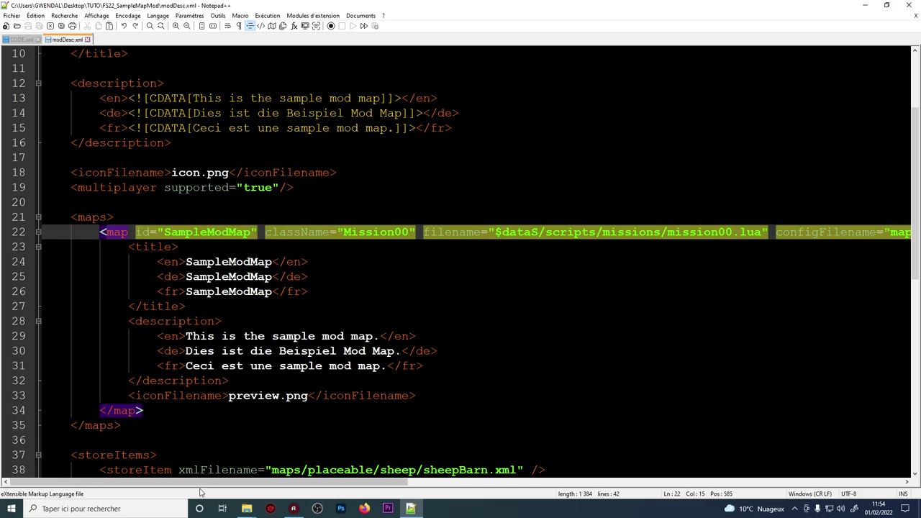
left_click_drag(200, 482, 625, 472)
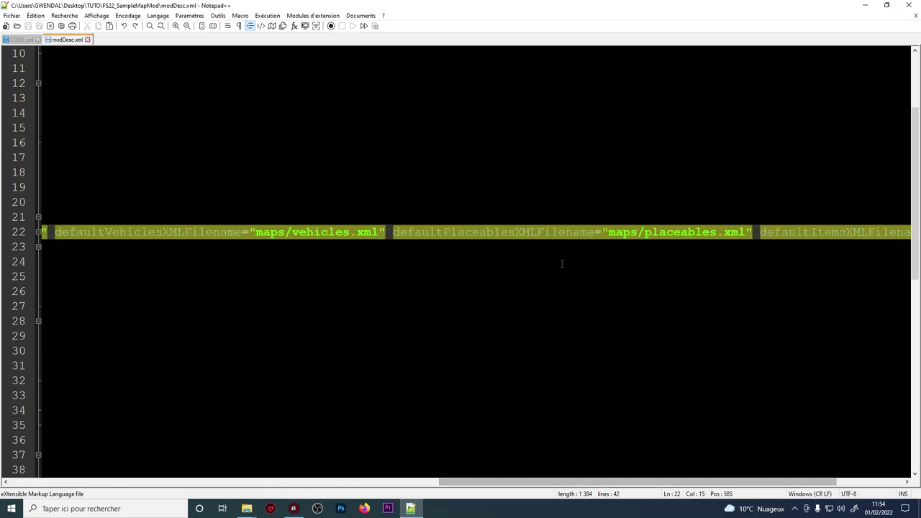
left_click(581, 231)
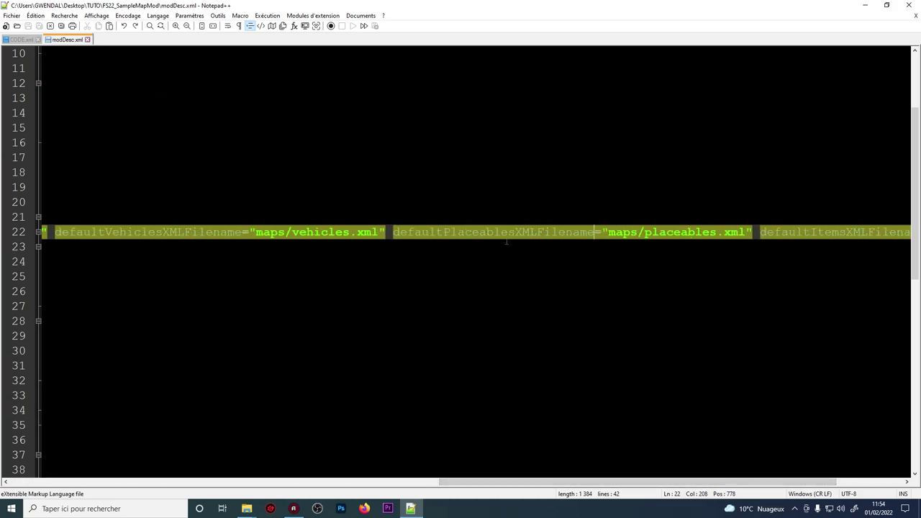
left_click(615, 232)
left_click(680, 231)
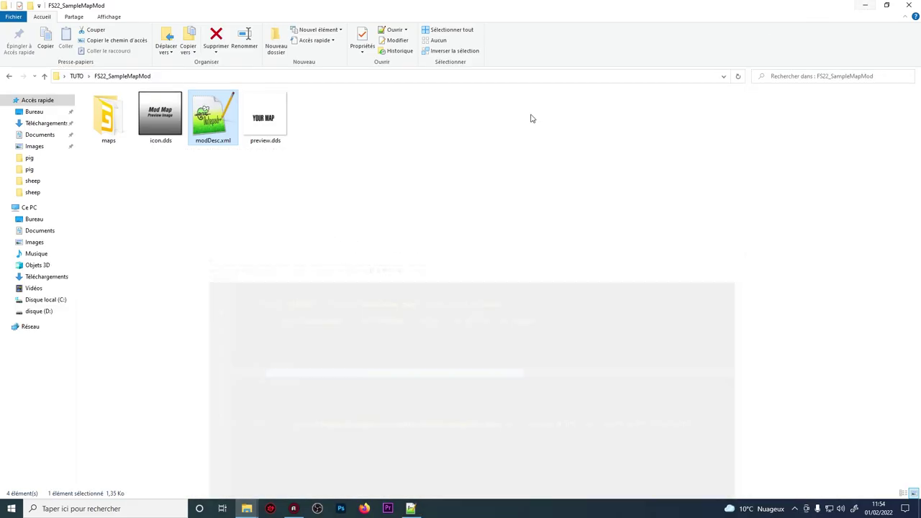
Step: Open placeables.xml from the mod's maps folder and add an empty line after the opening placeables tag
double_click(121, 114)
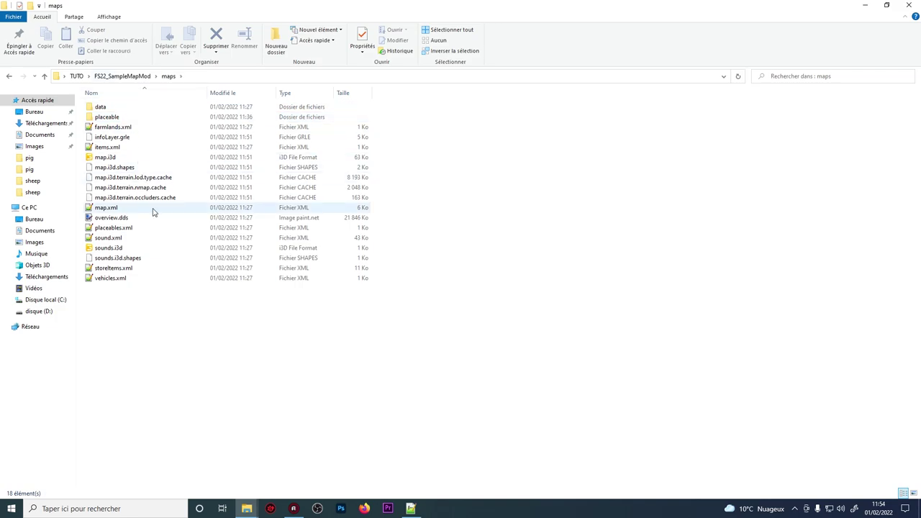
double_click(115, 227)
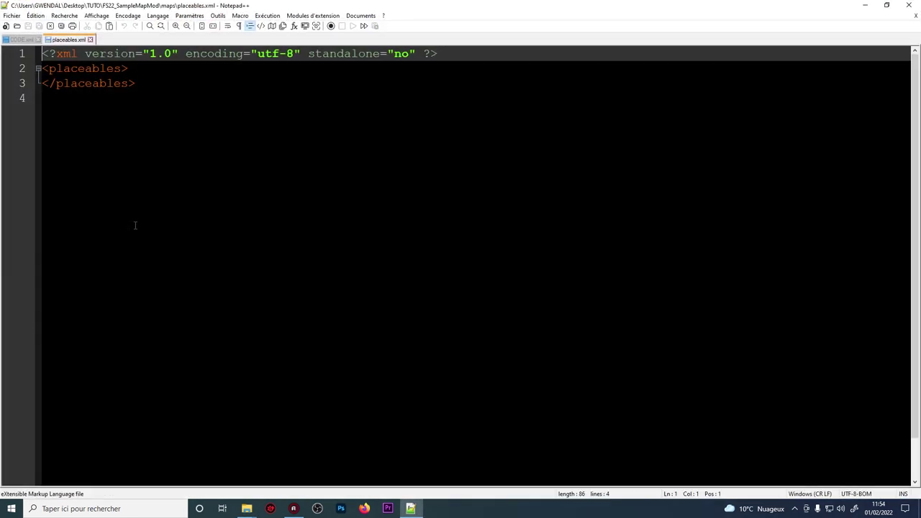
left_click(171, 71)
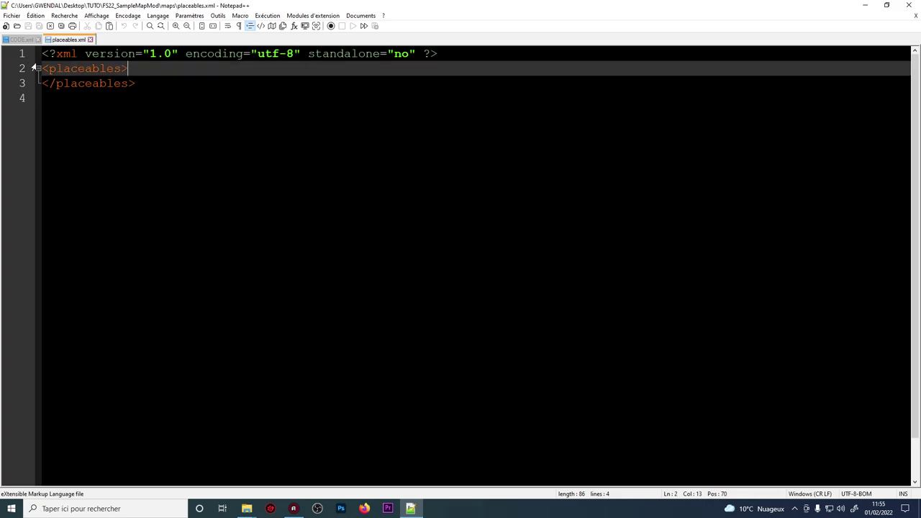
left_click(55, 68)
left_click(127, 68)
key("Return")
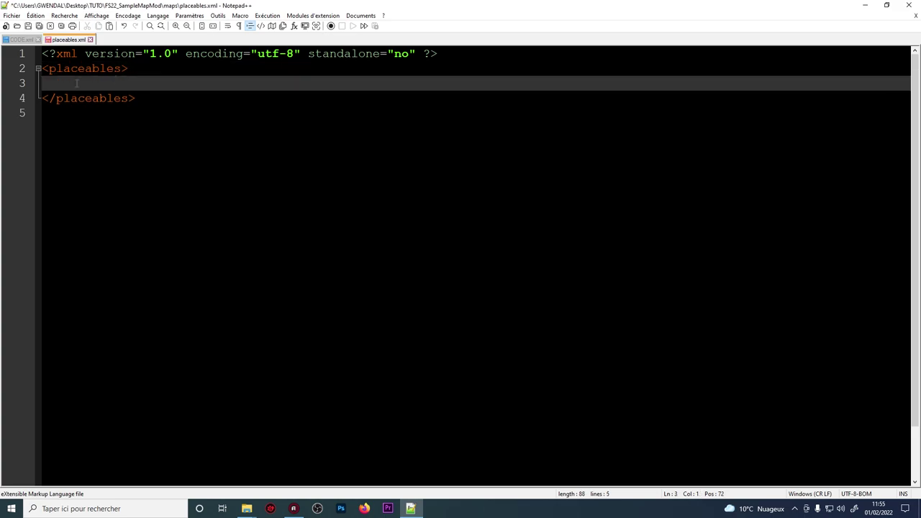